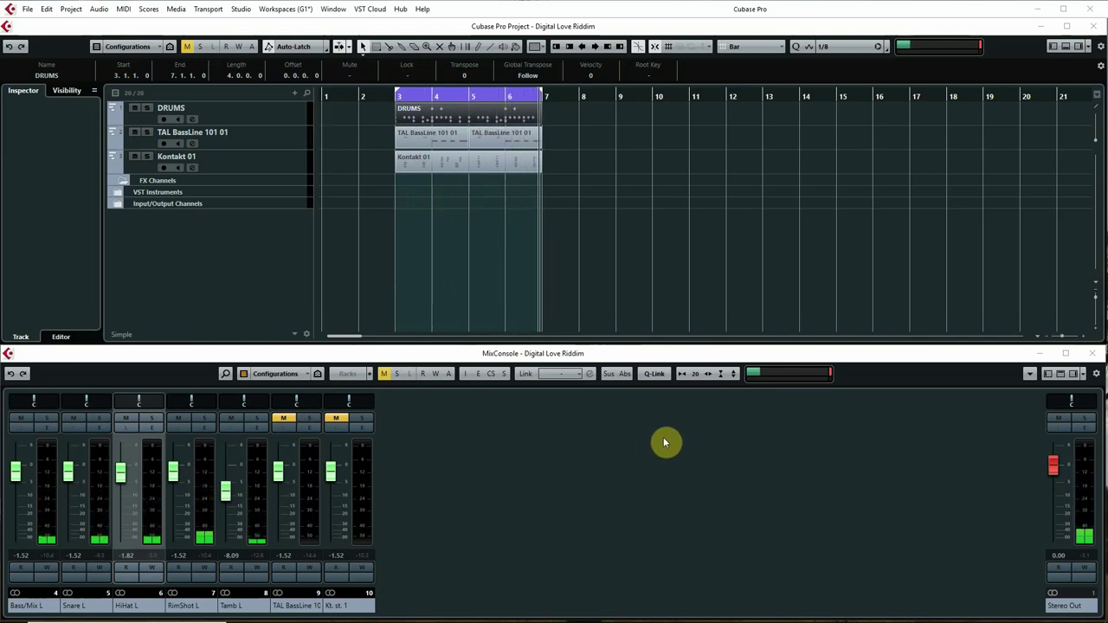
# Apply 66% swing on the 1/8 grid to all notes in the DRUMS part with auto-applied quantizing.
pyautogui.doubleClick(475, 116)
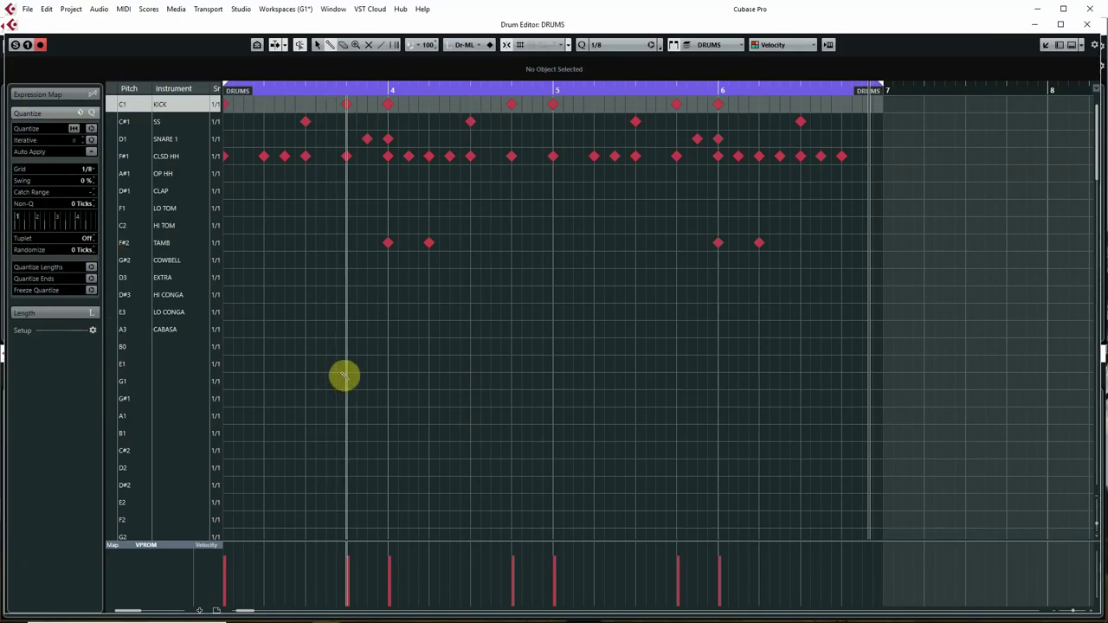
pyautogui.hotkey('ctrl', 'a')
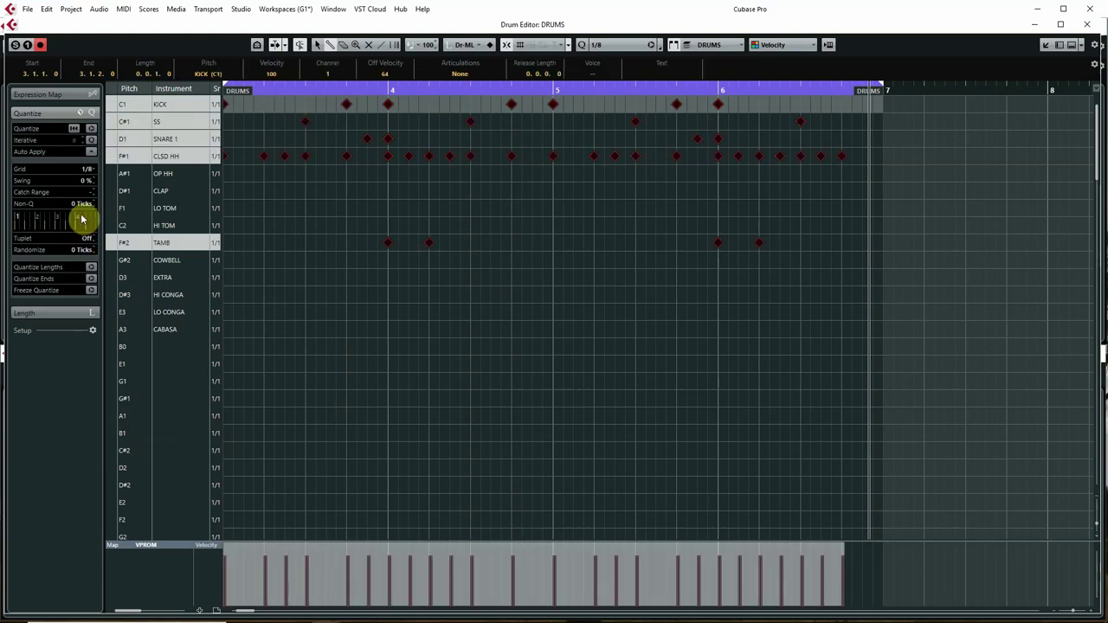
pyautogui.click(88, 180)
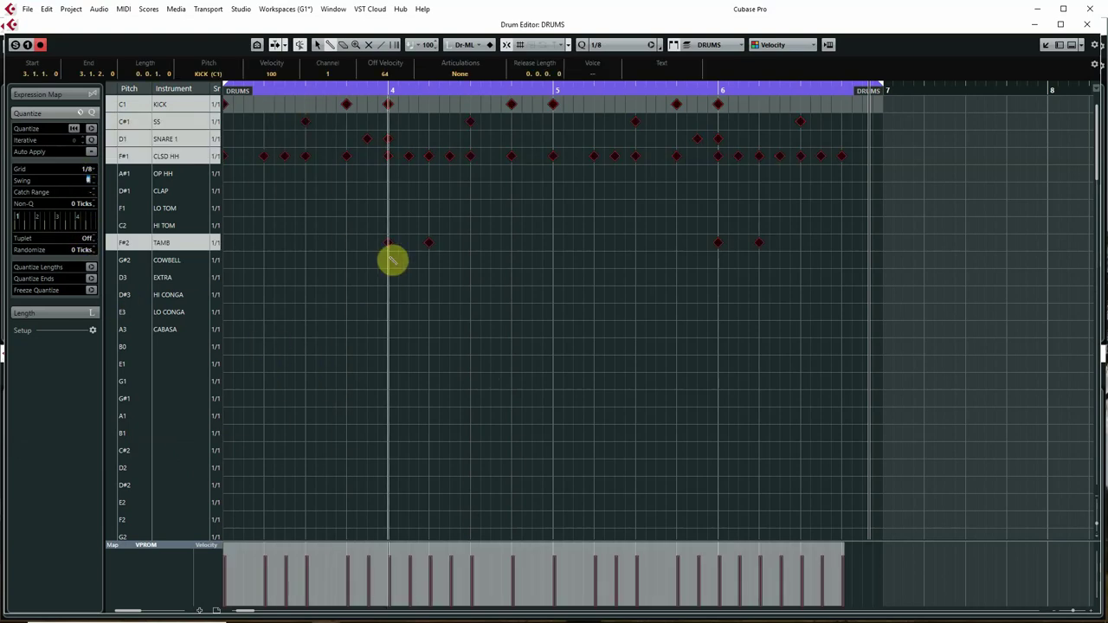
pyautogui.write('66')
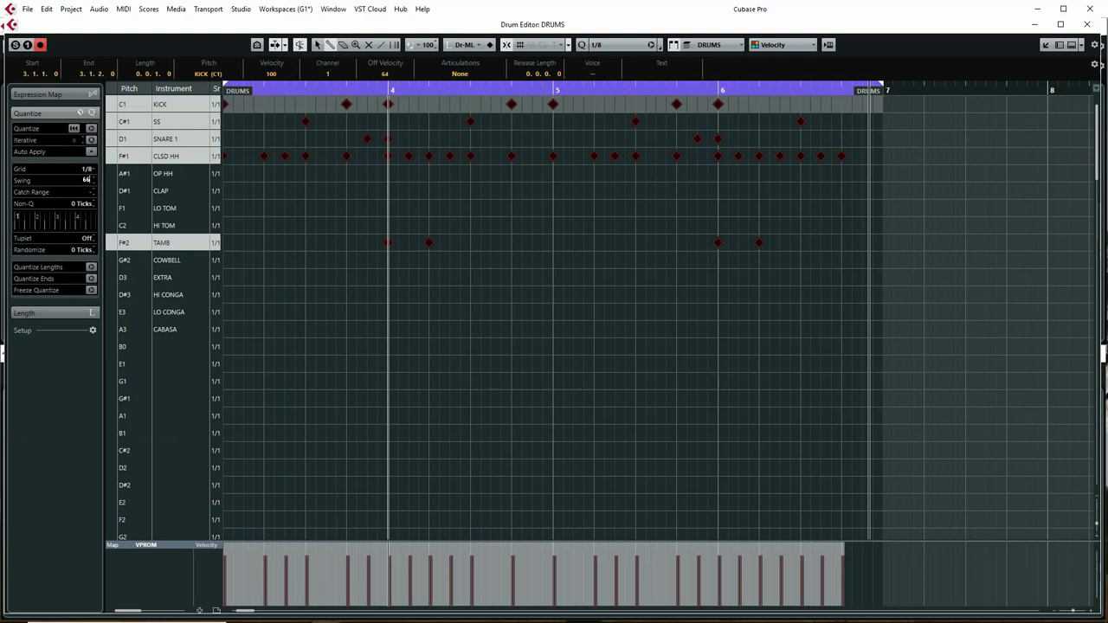
pyautogui.press('Return')
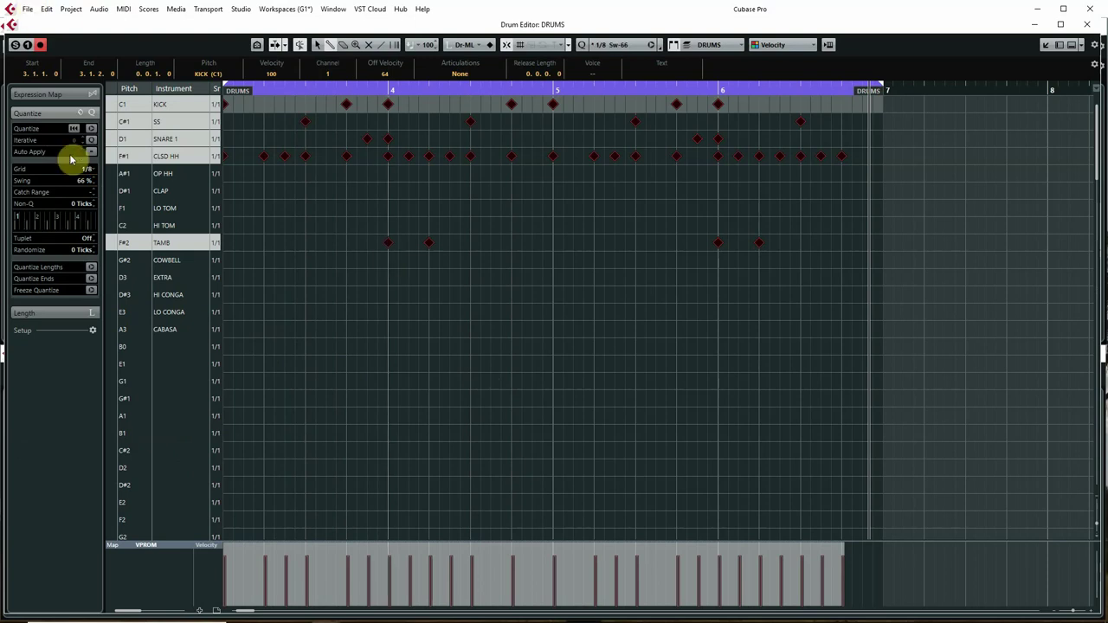
pyautogui.click(91, 152)
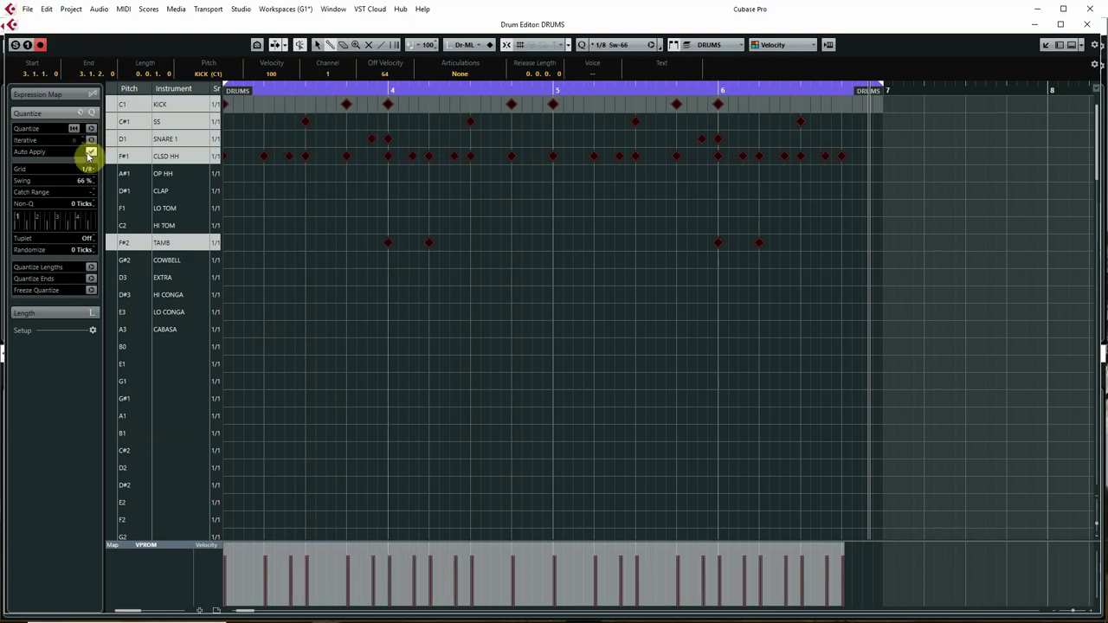
pyautogui.click(1086, 23)
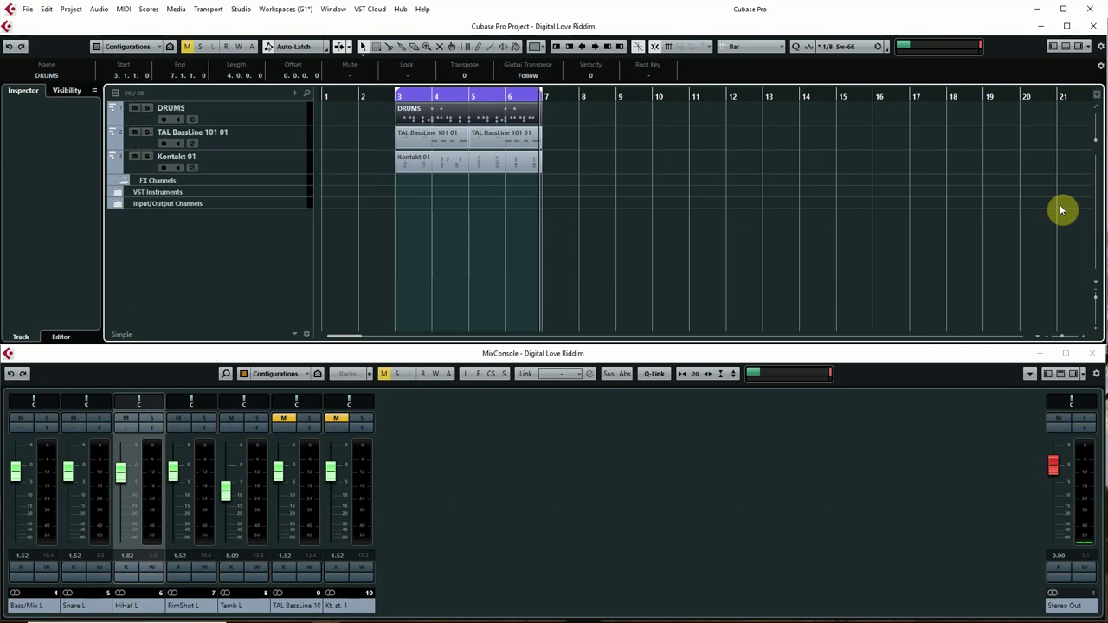
# Open the VPROM drum instrument and lower its rimshot tuning while the loop plays.
pyautogui.press('space')
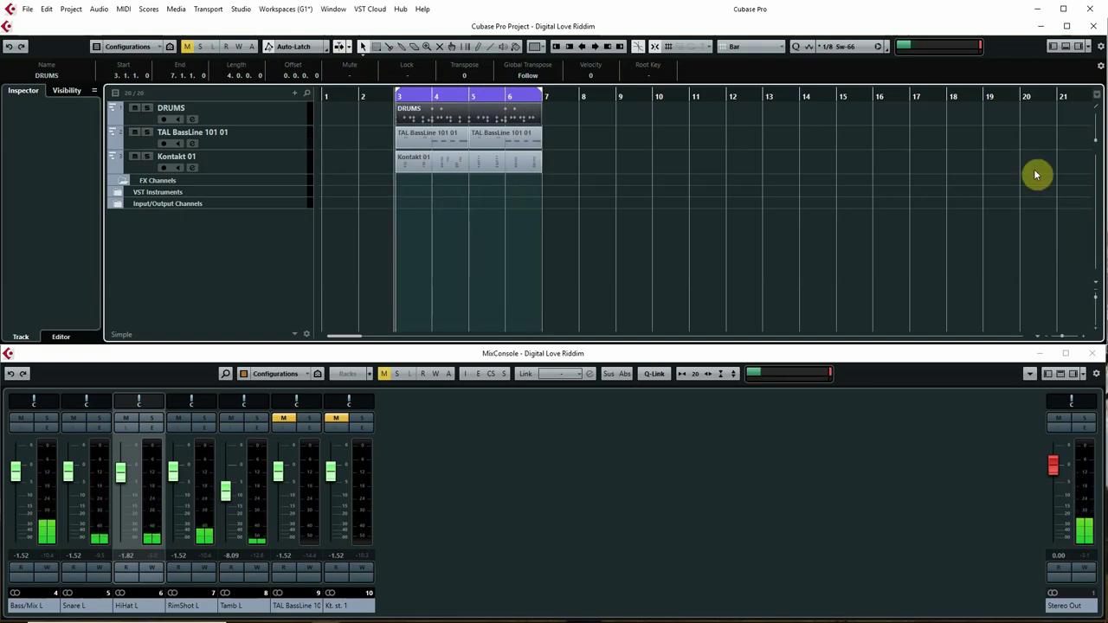
pyautogui.click(1080, 46)
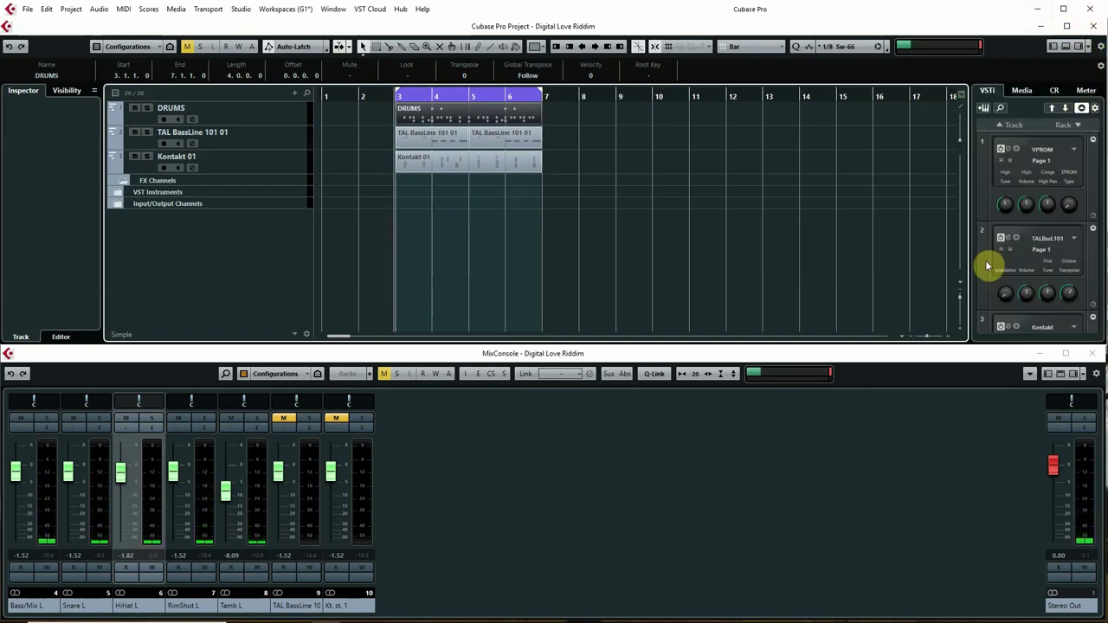
pyautogui.click(1009, 154)
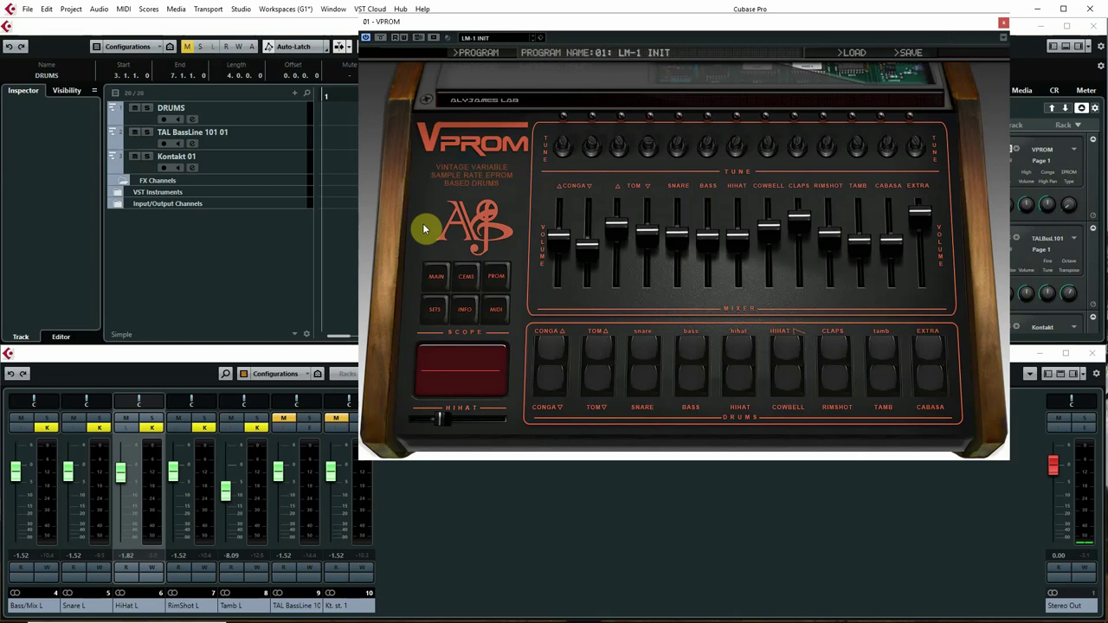
pyautogui.press('space')
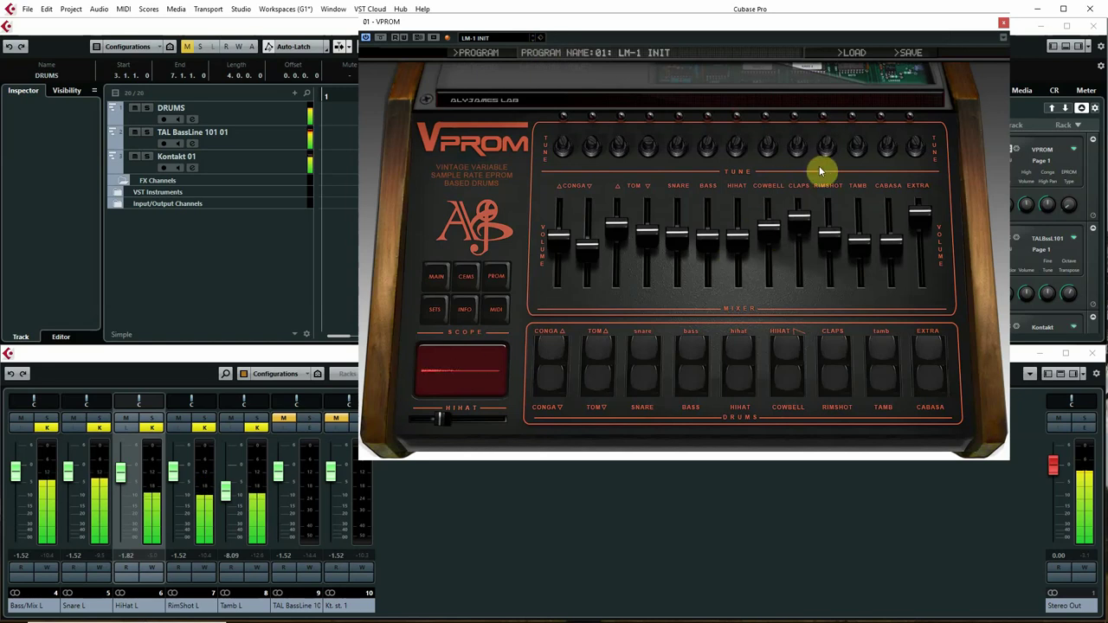
pyautogui.moveTo(826, 146); pyautogui.dragTo(824, 158)
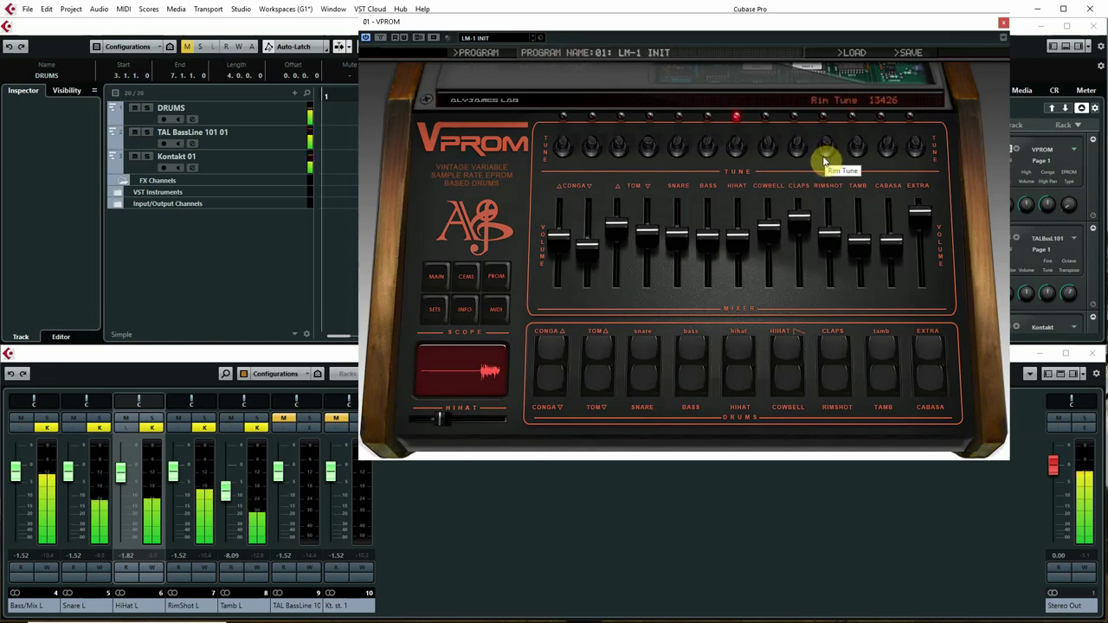
pyautogui.moveTo(824, 159); pyautogui.dragTo(822, 161)
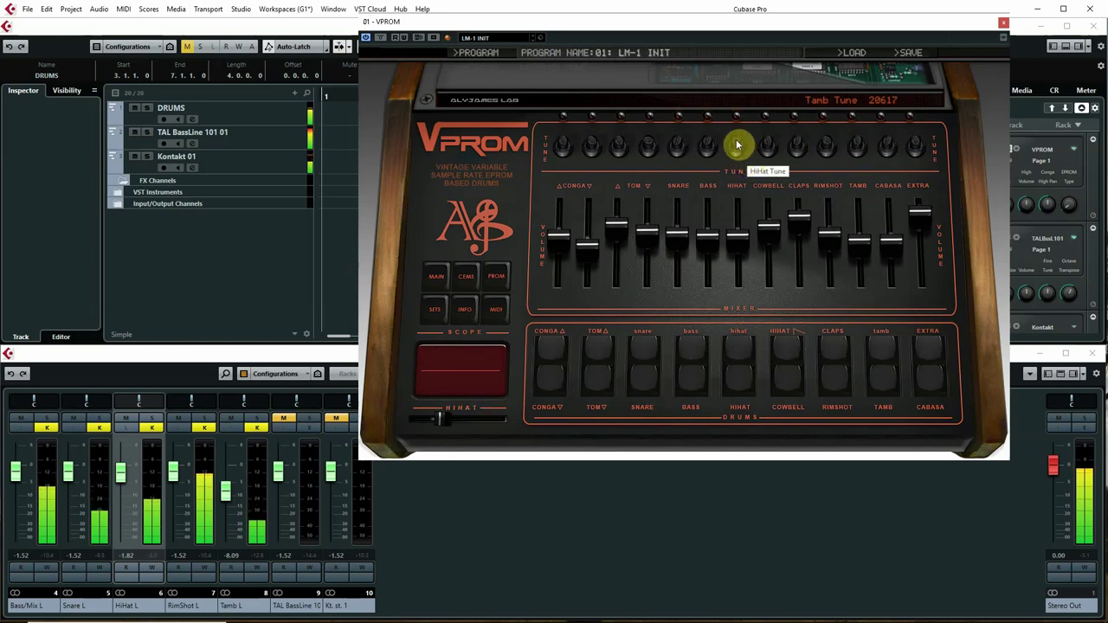
# Set the VPROM hi-hat tuning to 26244 and move the hi-hat slider below the scope slightly higher.
pyautogui.moveTo(731, 148); pyautogui.dragTo(732, 148)
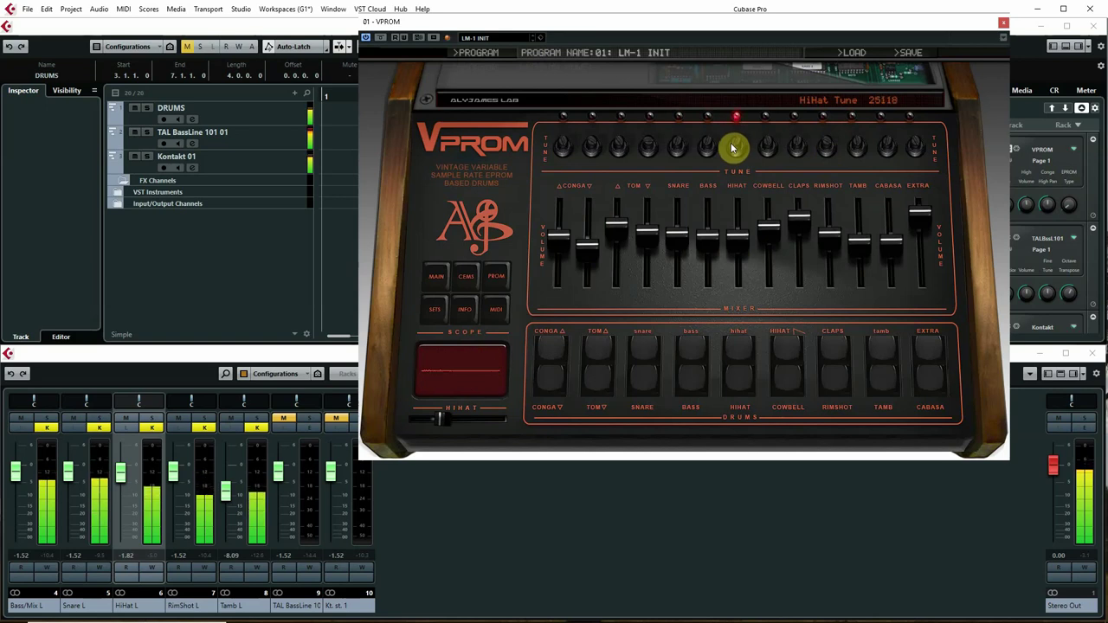
pyautogui.scroll(1, 732, 148)
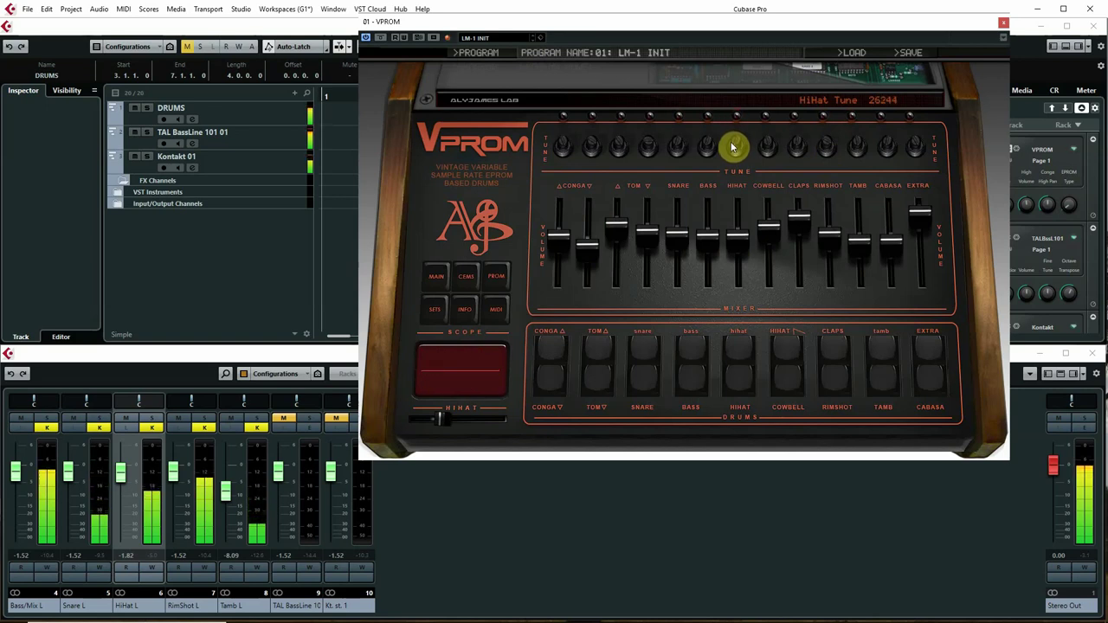
pyautogui.moveTo(441, 420); pyautogui.dragTo(450, 424)
pyautogui.rightClick(451, 421)
pyautogui.click(447, 420)
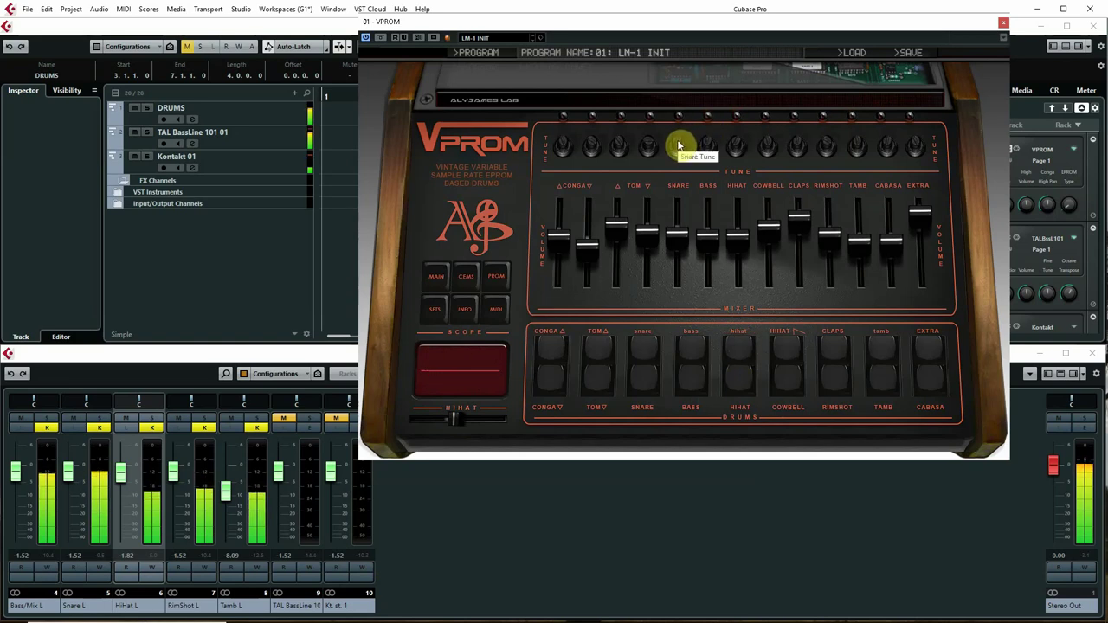
# Raise the VPROM snare tuning slightly and close the instrument, returning to the start of the loop.
pyautogui.moveTo(680, 145); pyautogui.dragTo(681, 141)
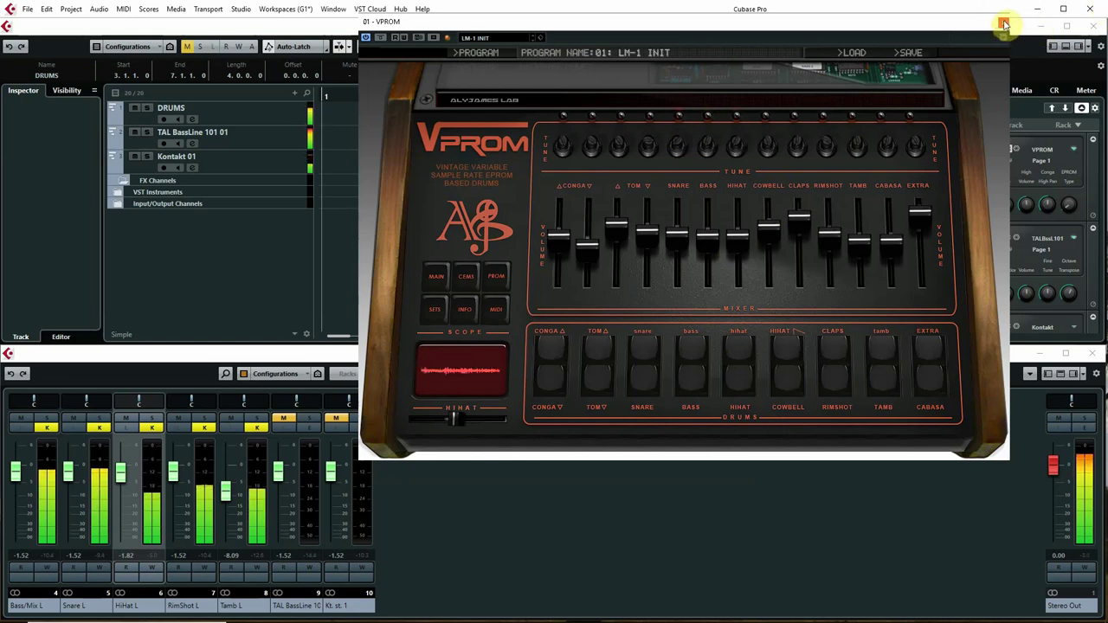
pyautogui.click(1004, 24)
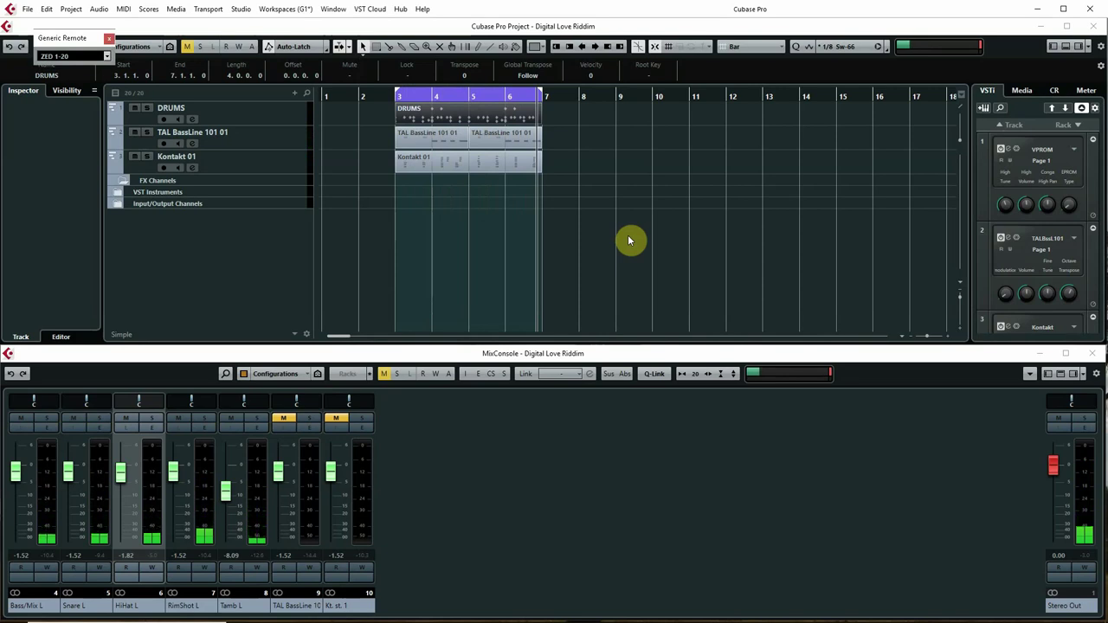
pyautogui.press('KP_1')
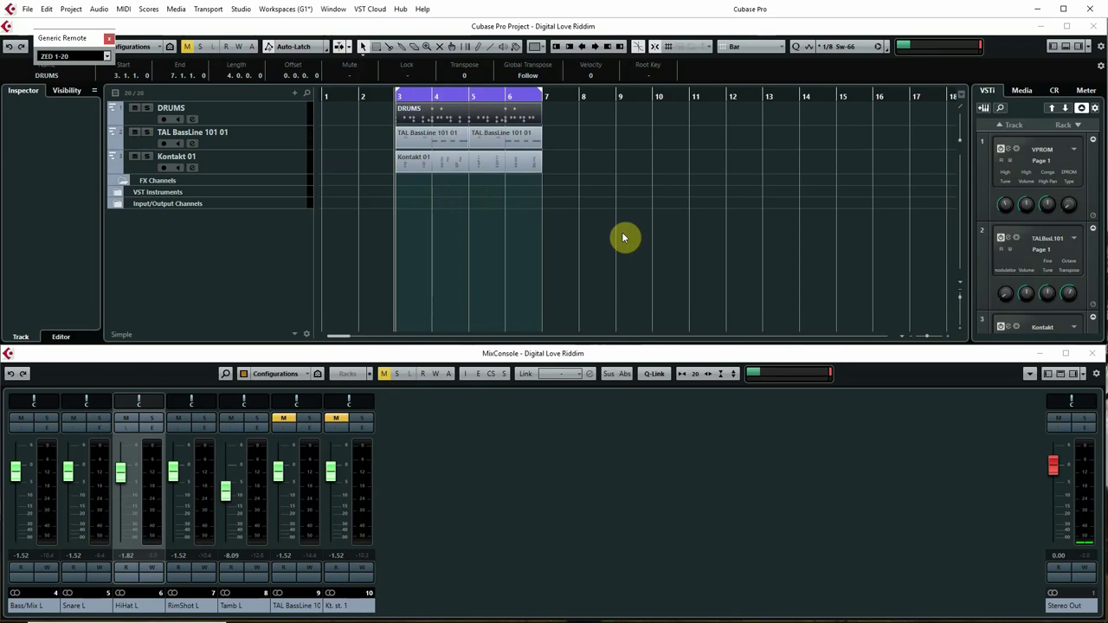
# Open the TAL BassLine 101 instrument for the bass track and enlarge its window to fit the screen.
pyautogui.click(286, 141)
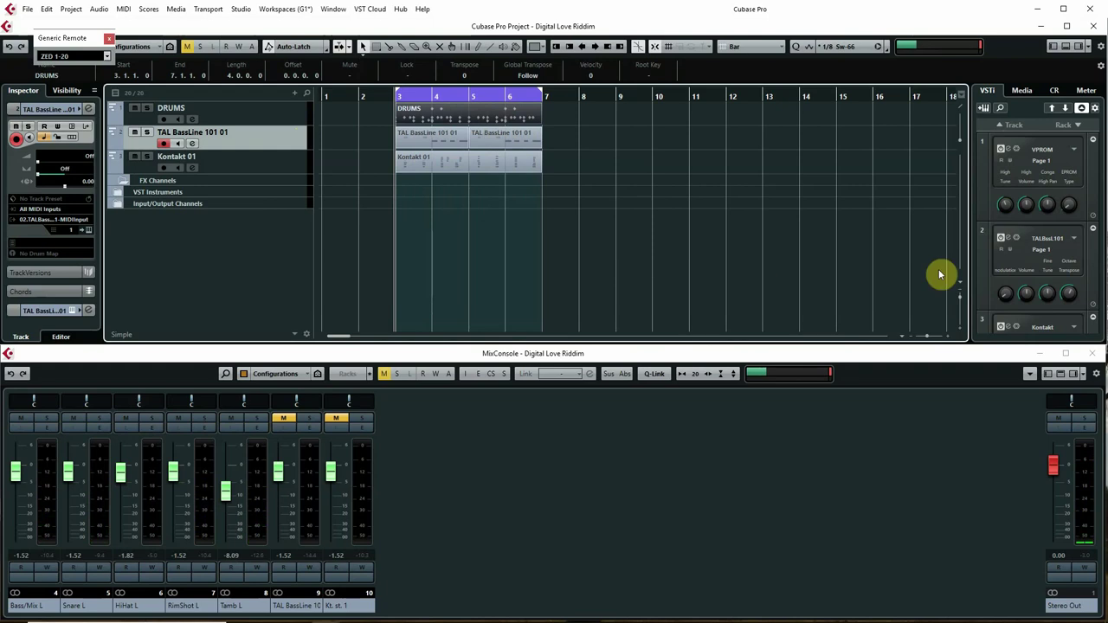
pyautogui.click(1008, 238)
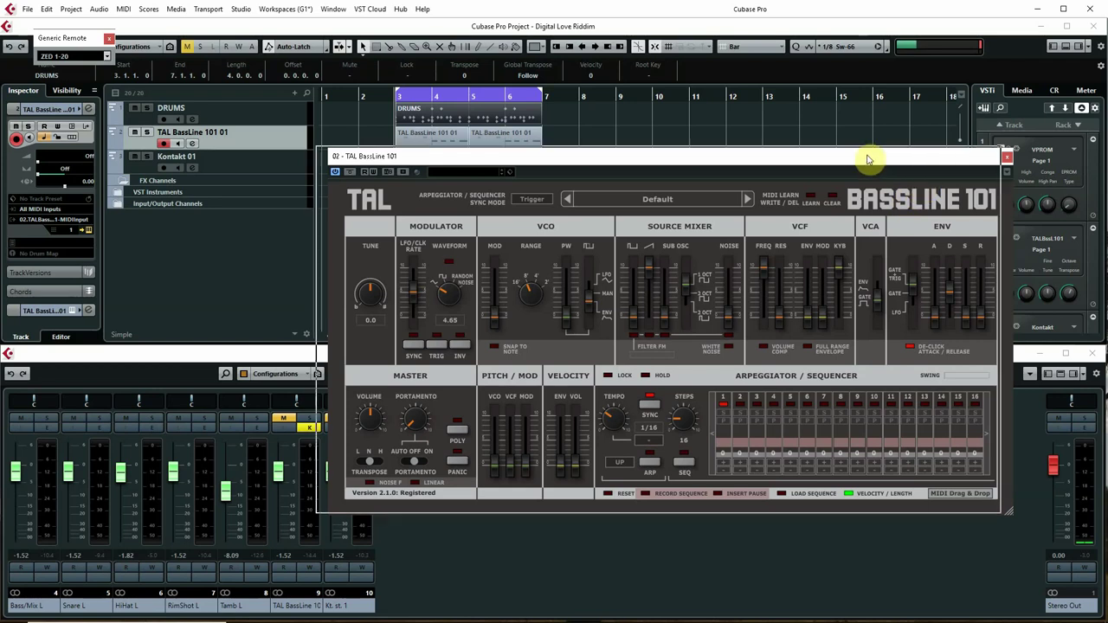
pyautogui.moveTo(882, 160); pyautogui.dragTo(798, 128)
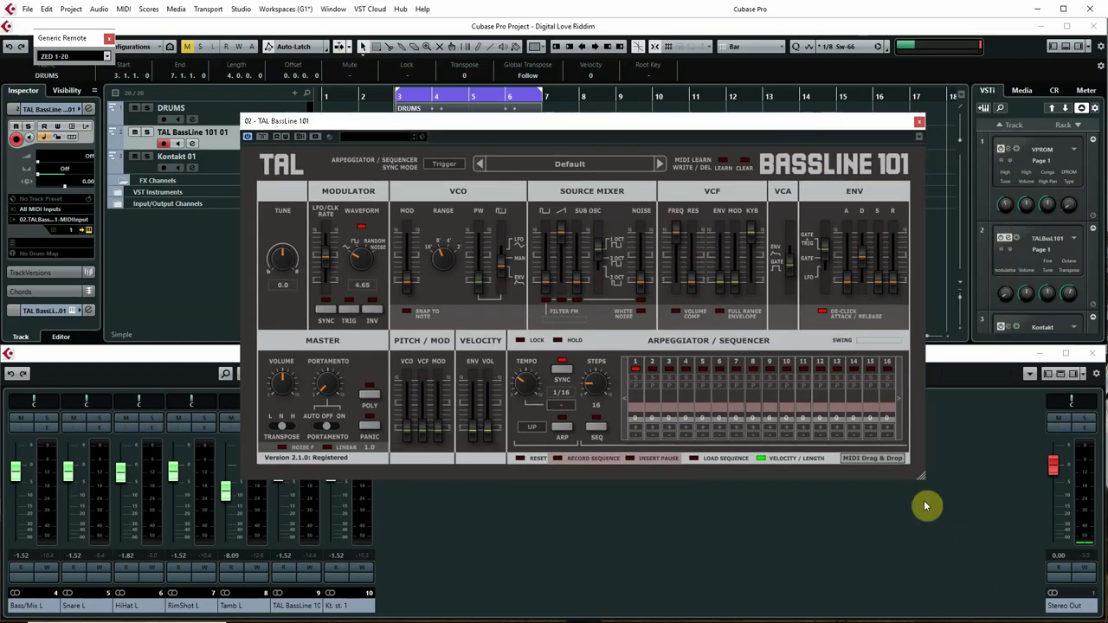
pyautogui.moveTo(921, 475); pyautogui.dragTo(986, 567)
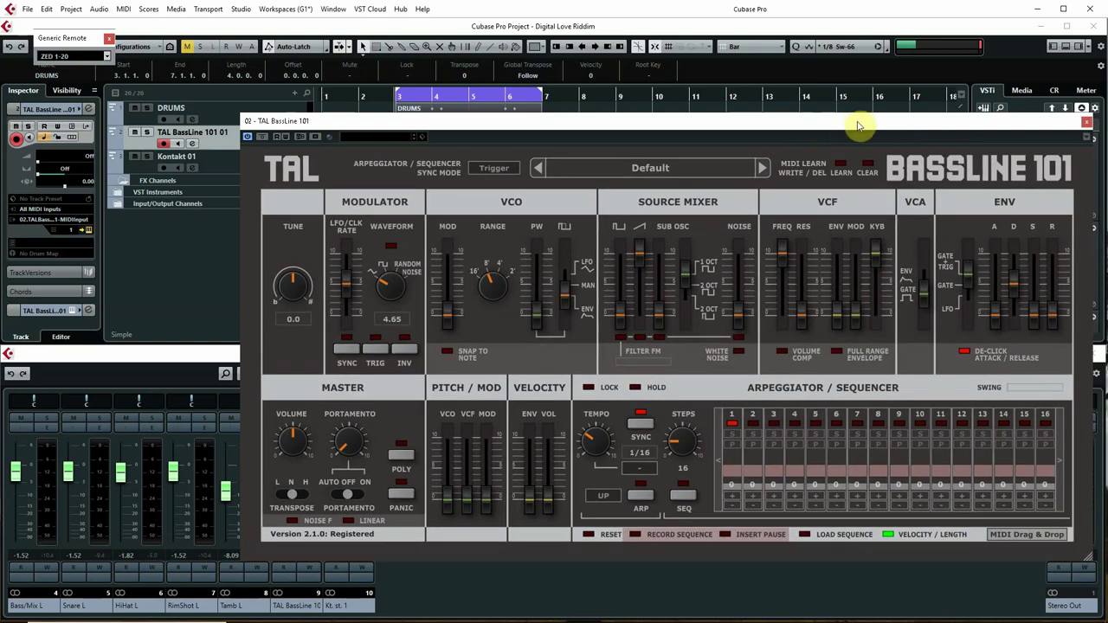
pyautogui.moveTo(856, 126); pyautogui.dragTo(760, 96)
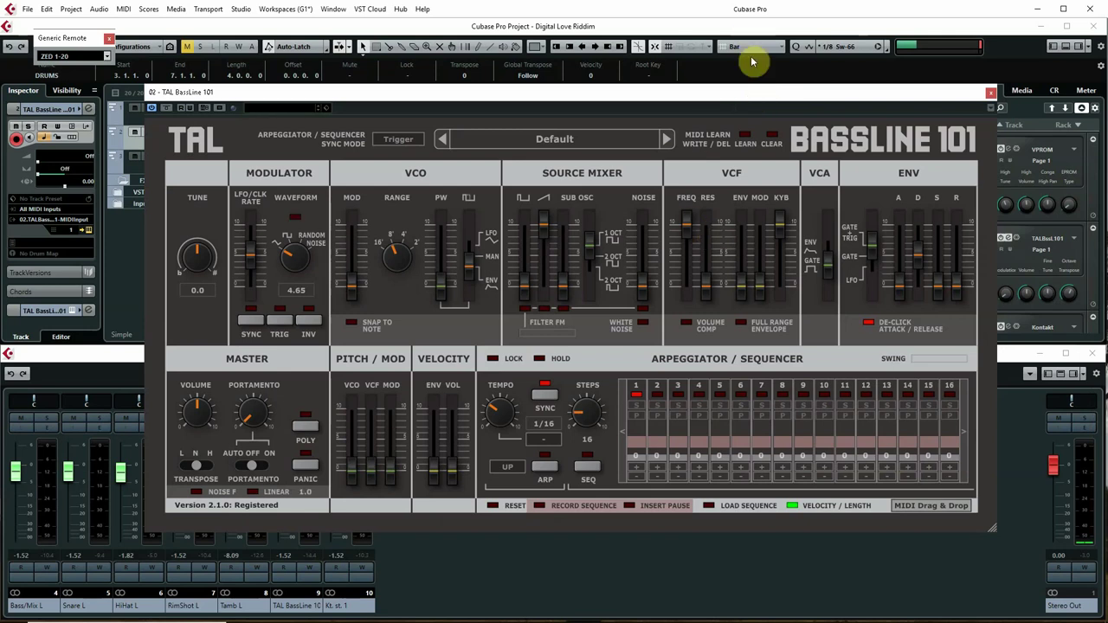
pyautogui.moveTo(714, 90); pyautogui.dragTo(724, 116)
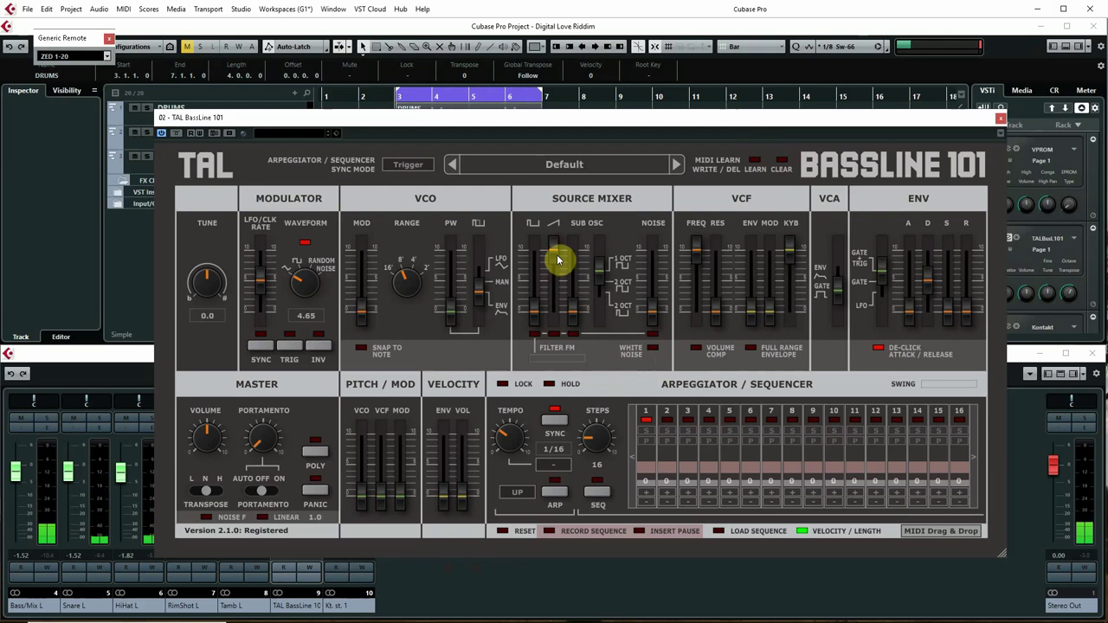
# In the TAL BassLine 101 source mixer, lower the sawtooth level to zero and raise the pulse level to maximum.
pyautogui.moveTo(557, 260); pyautogui.dragTo(558, 294)
pyautogui.click(558, 342)
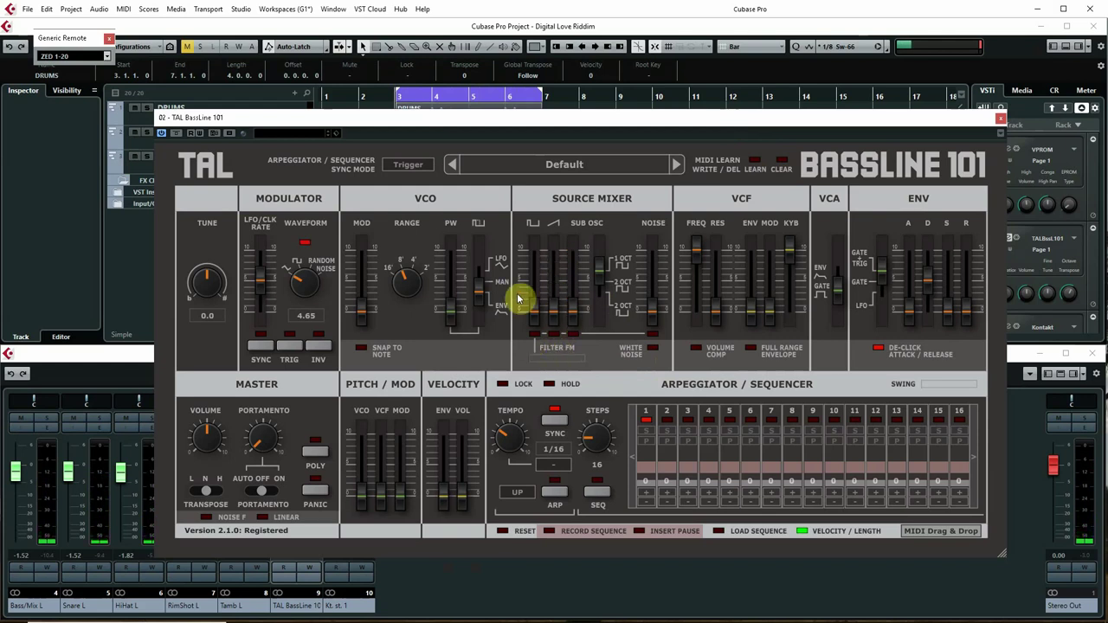
pyautogui.moveTo(532, 324); pyautogui.dragTo(535, 251)
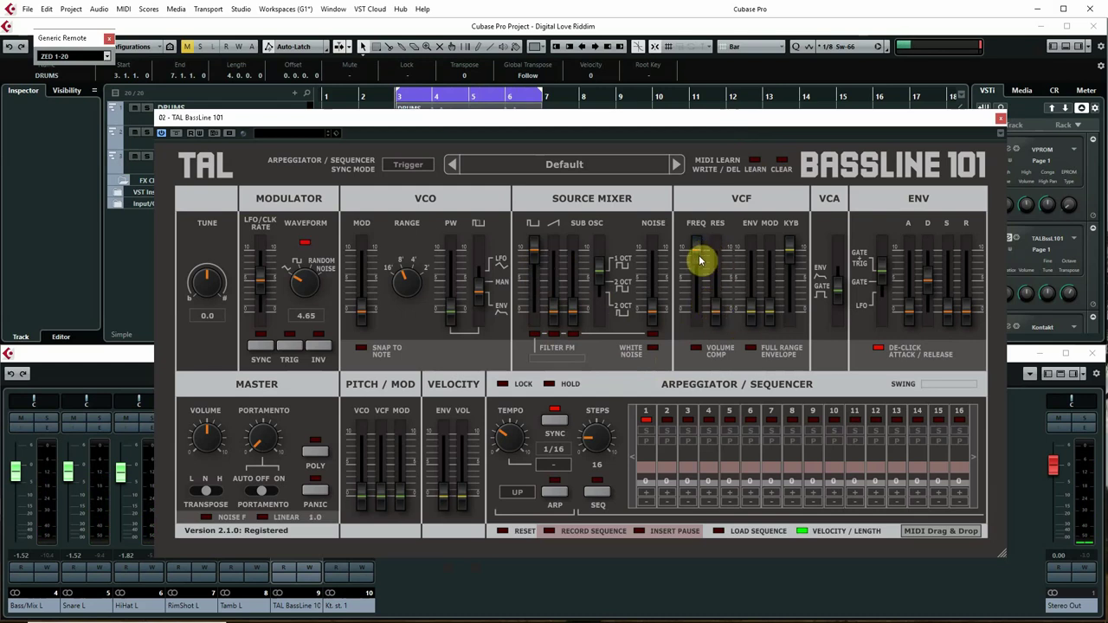
# While the loop plays, lower the bass filter frequency to about halfway and raise the resonance slightly.
pyautogui.press('space')
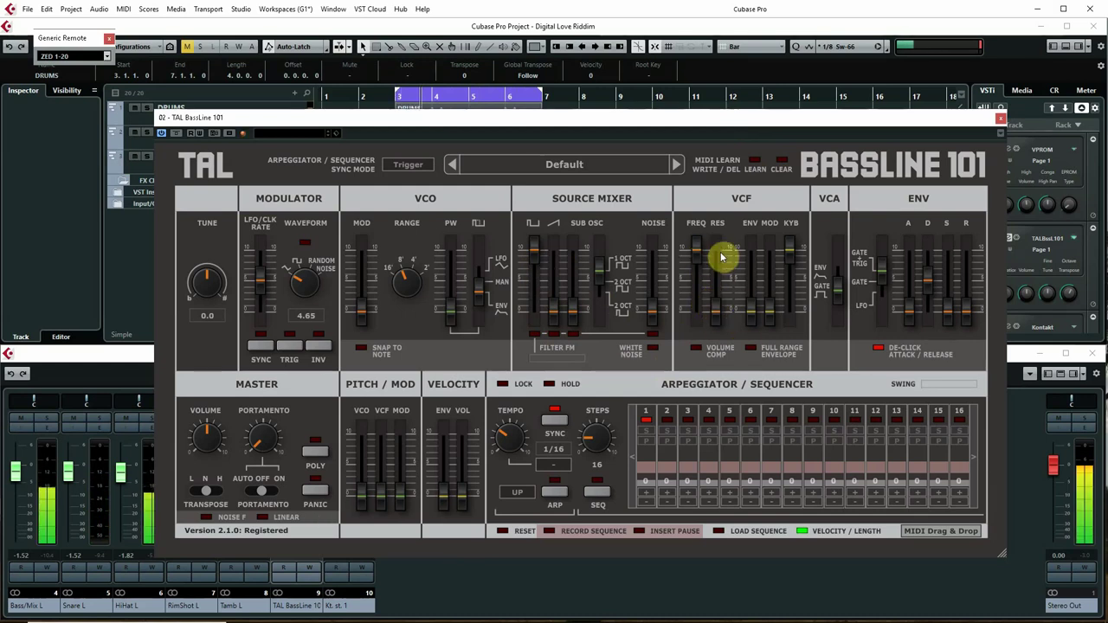
pyautogui.moveTo(696, 254); pyautogui.dragTo(704, 292)
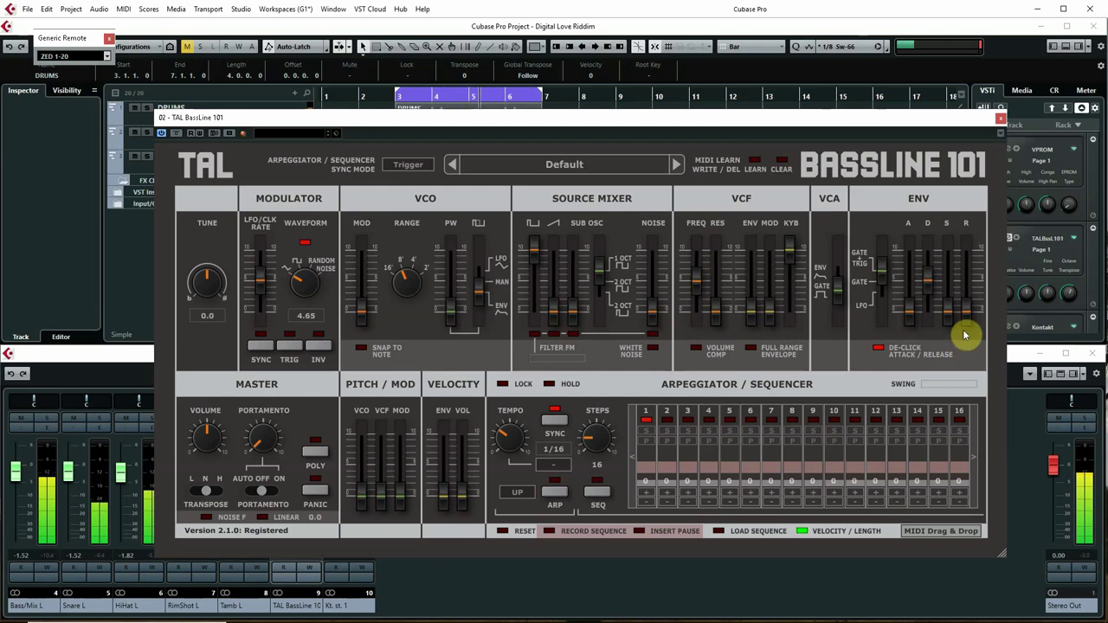
pyautogui.moveTo(719, 317); pyautogui.dragTo(696, 293)
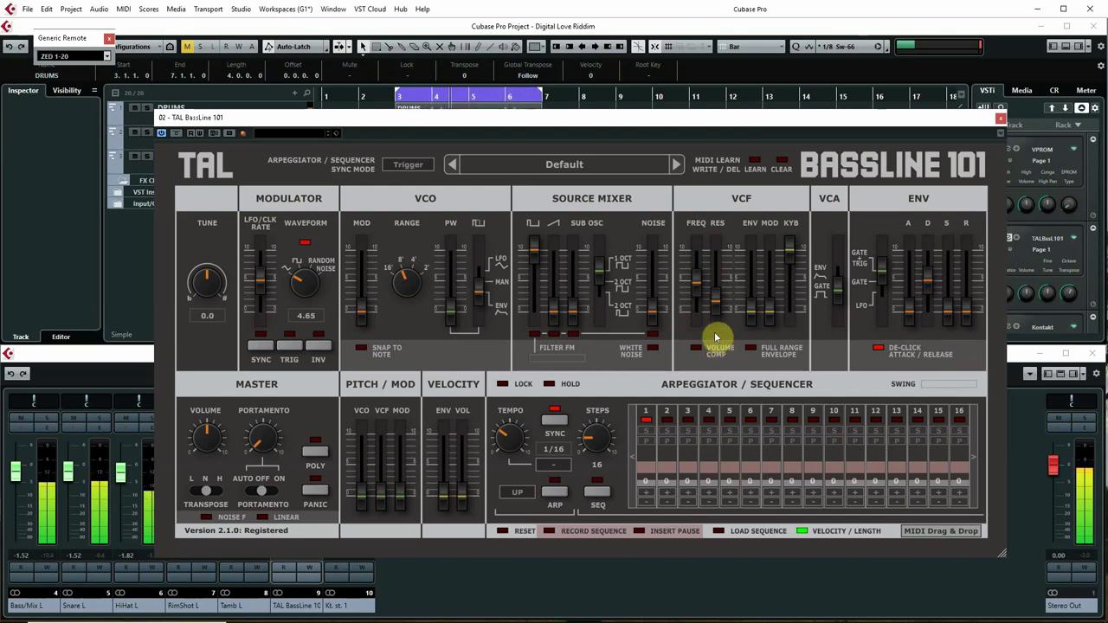
pyautogui.moveTo(718, 313)
pyautogui.mouseDown()
pyautogui.moveTo(719, 292)
pyautogui.moveTo(716, 306)
pyautogui.mouseUp()
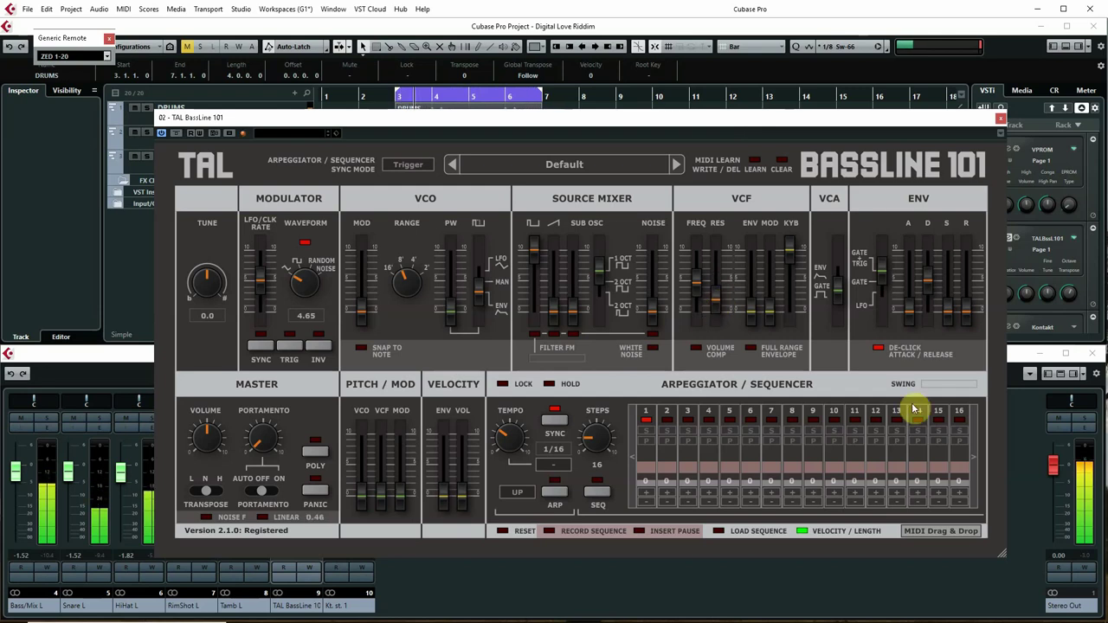
# Raise the bass envelope release slightly and switch the VCA to ENV, then close the TAL BassLine 101 window.
pyautogui.click(967, 324)
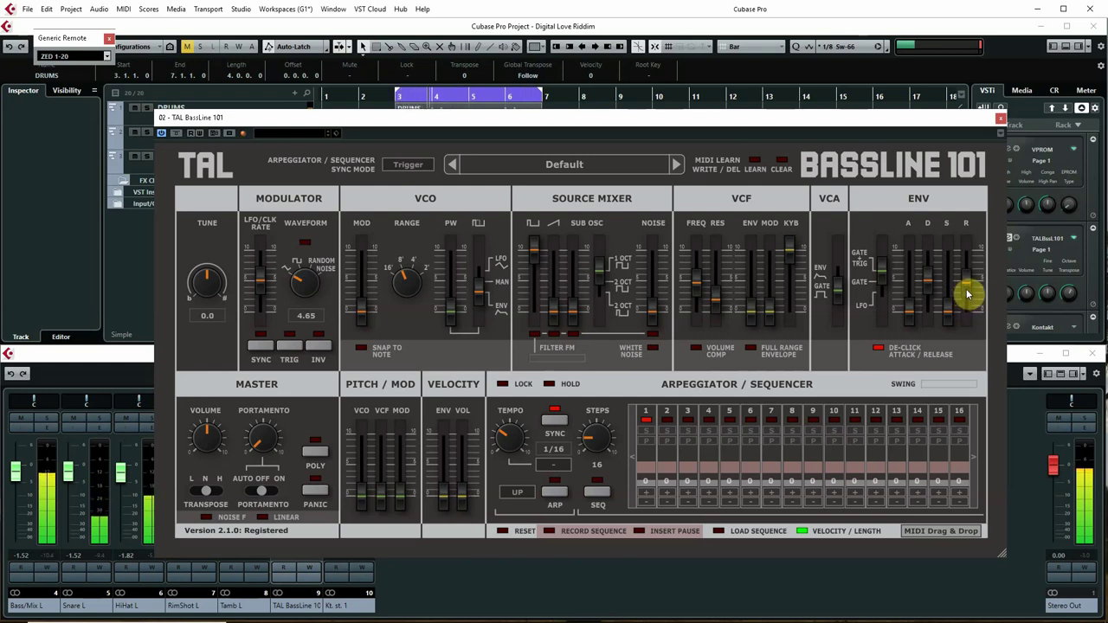
pyautogui.moveTo(967, 283); pyautogui.dragTo(969, 305)
pyautogui.click(836, 290)
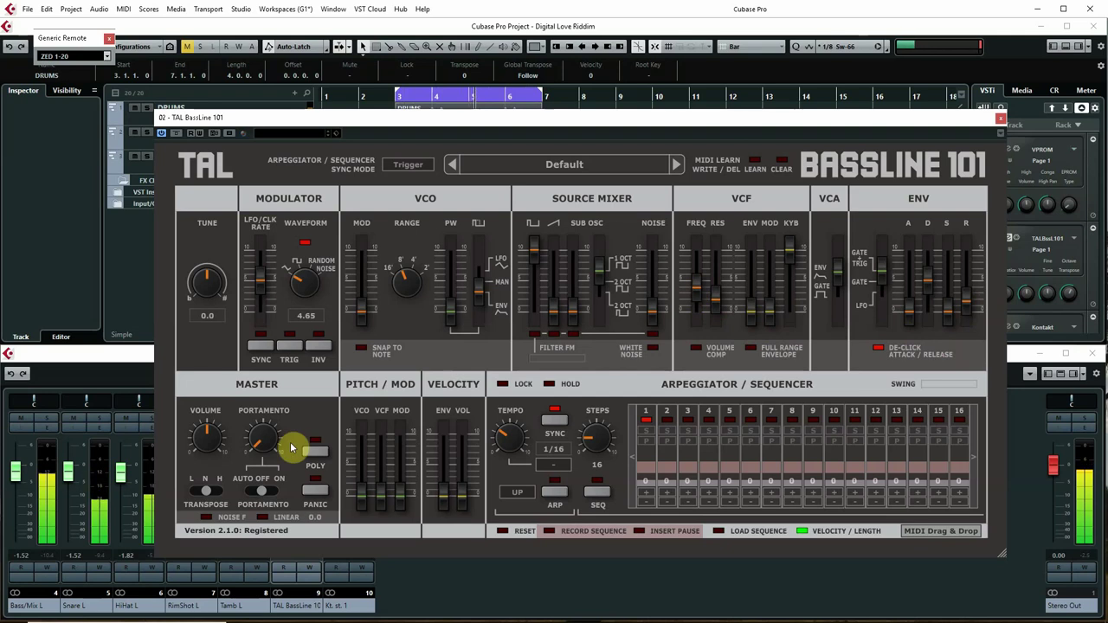
pyautogui.moveTo(574, 118); pyautogui.dragTo(674, 70)
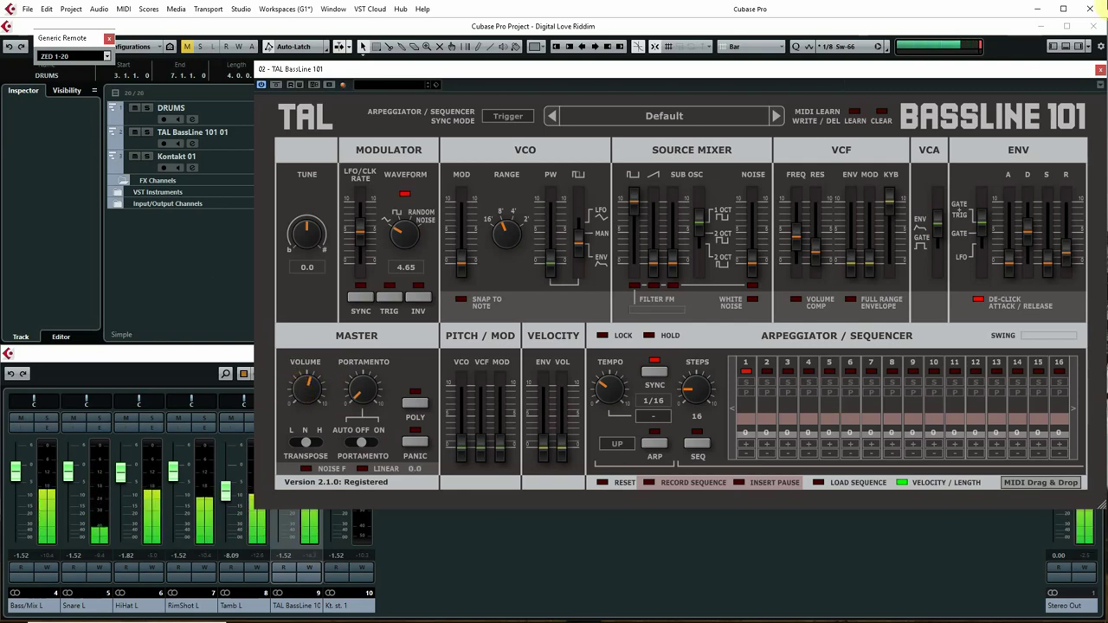
pyautogui.click(1099, 69)
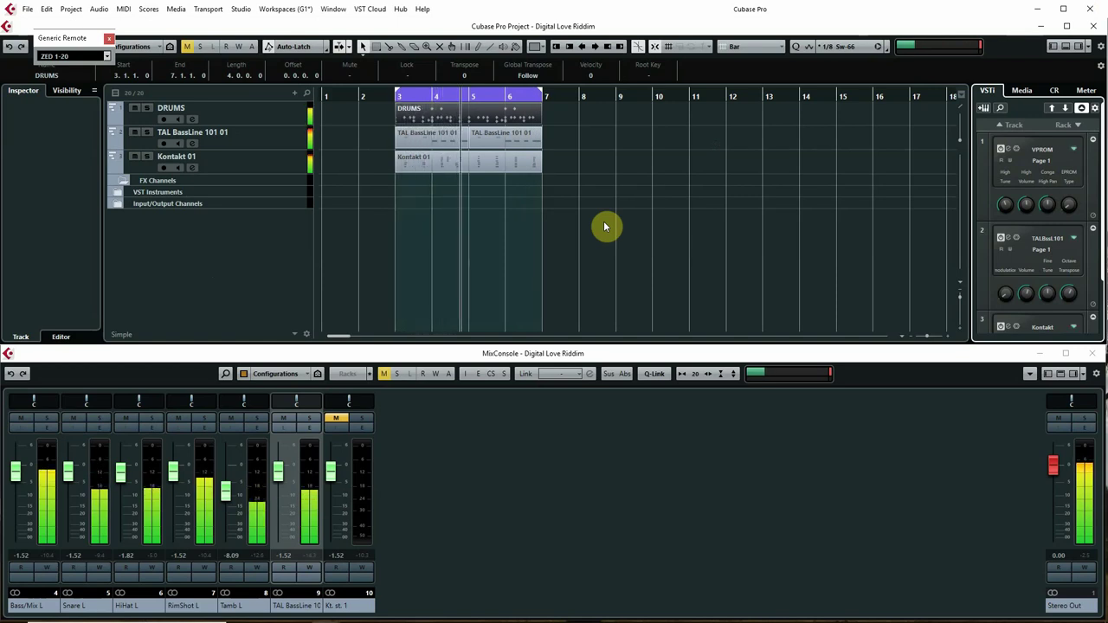
# Stop the loop playback and unmute the Kt. st. 1 channel in the MixConsole.
pyautogui.press('space')
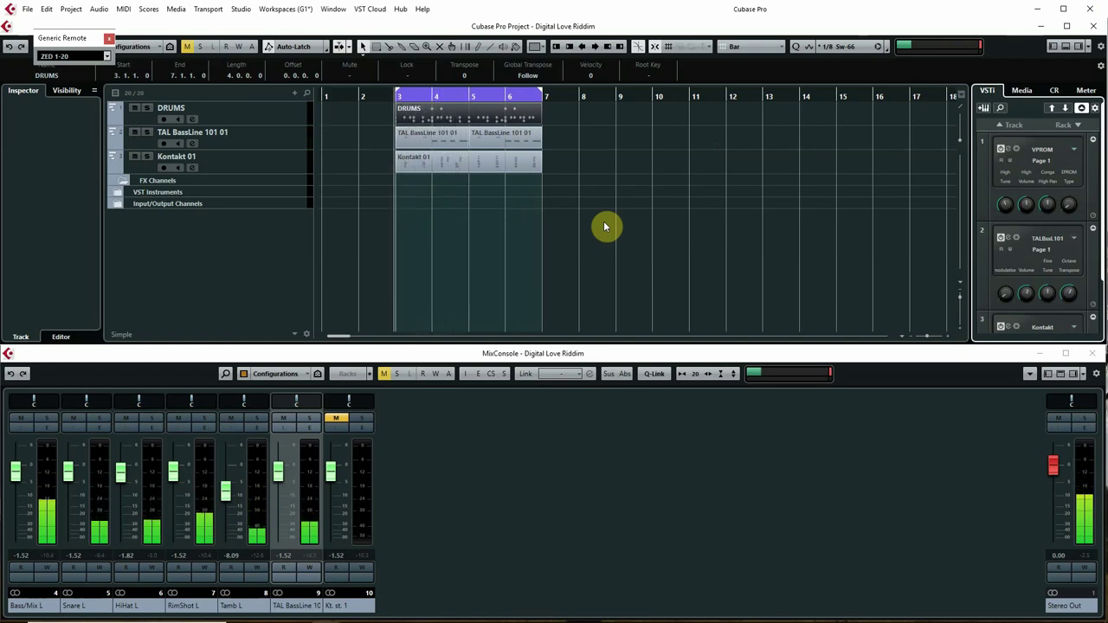
pyautogui.click(336, 422)
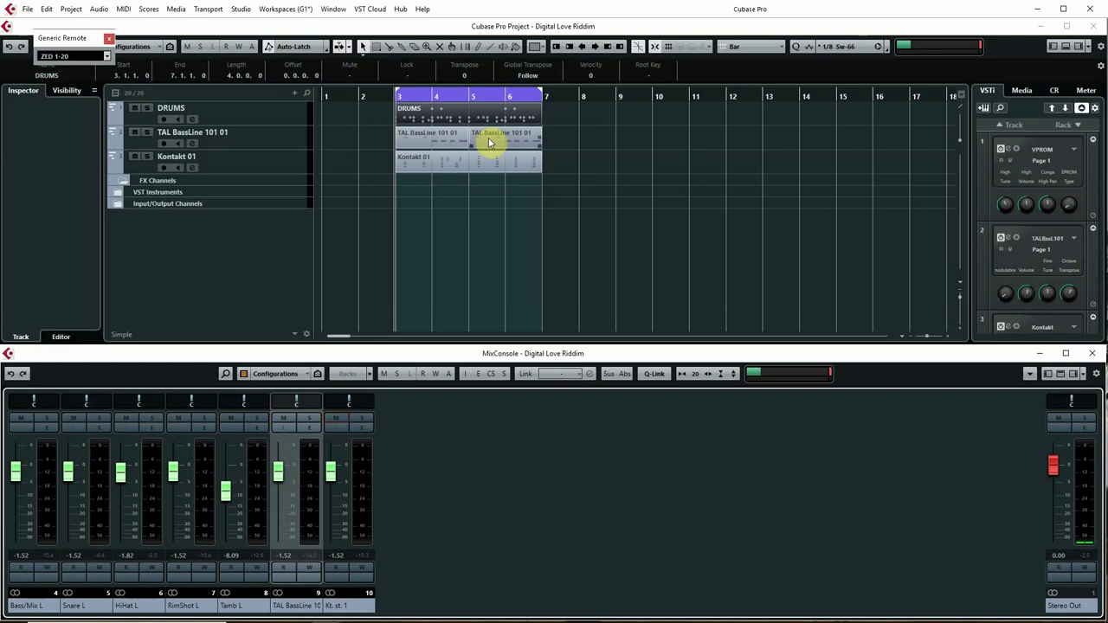
# Transpose all notes of the first TAL BassLine 101 part up one octave in the Key Editor and play the loop.
pyautogui.doubleClick(421, 141)
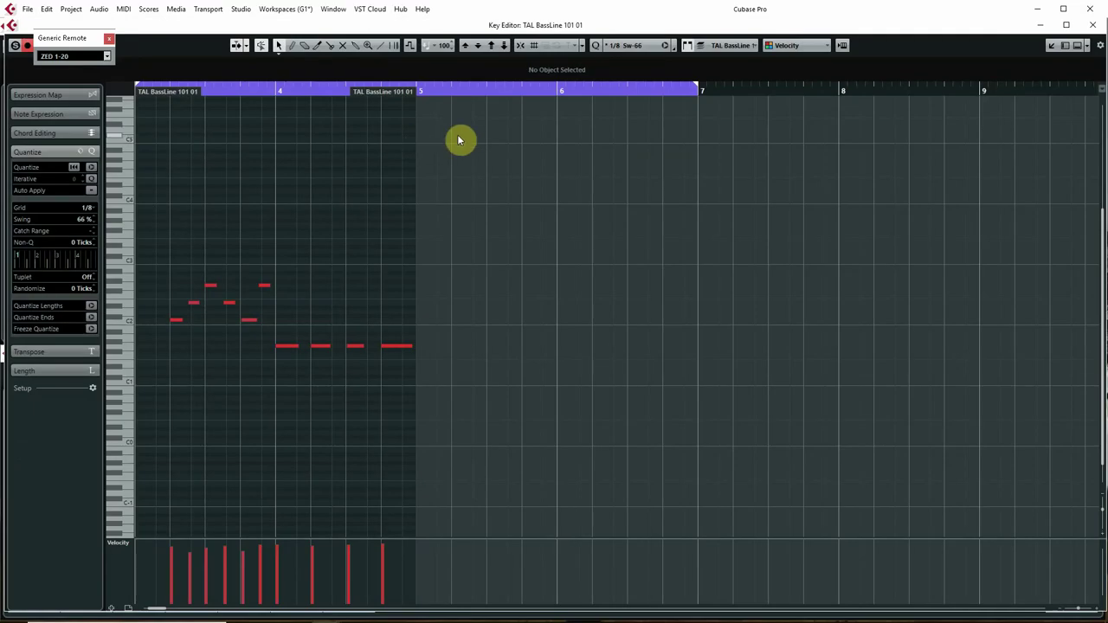
pyautogui.hotkey('ctrl', 'a')
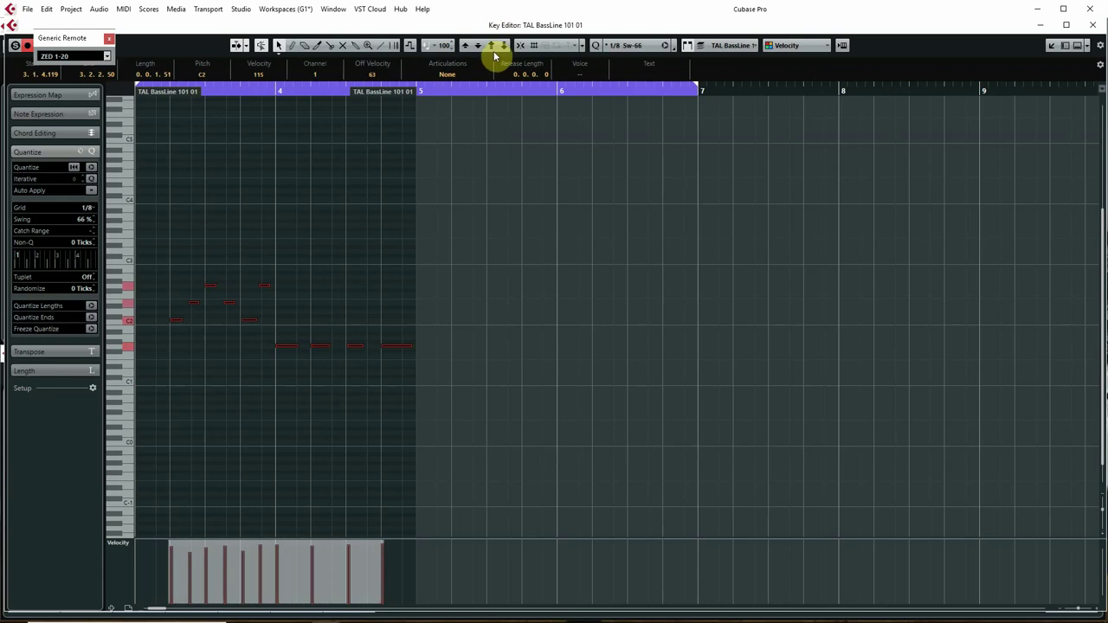
pyautogui.click(491, 48)
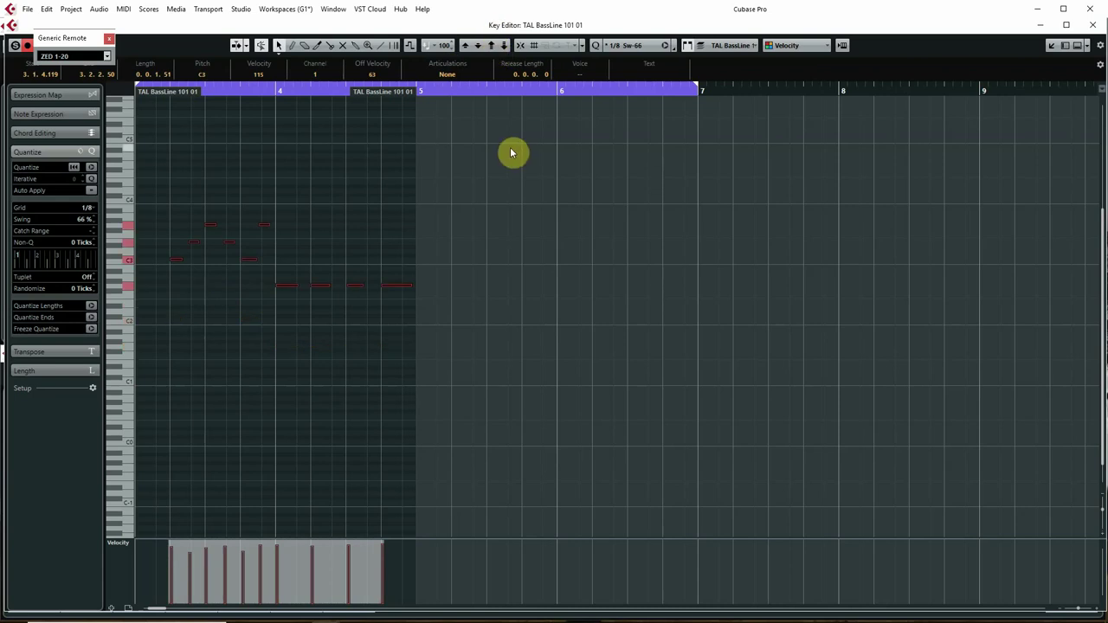
pyautogui.press('space')
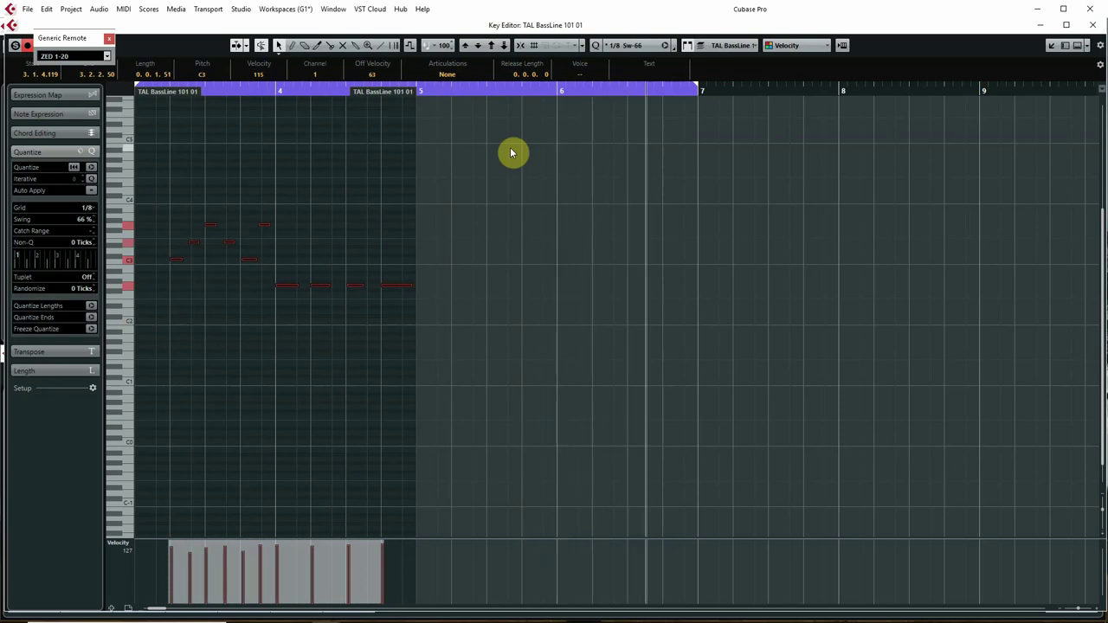
# Transpose the bass notes back down one octave, then close the Key Editor and deselect all parts.
pyautogui.hotkey('shift', 'Down')
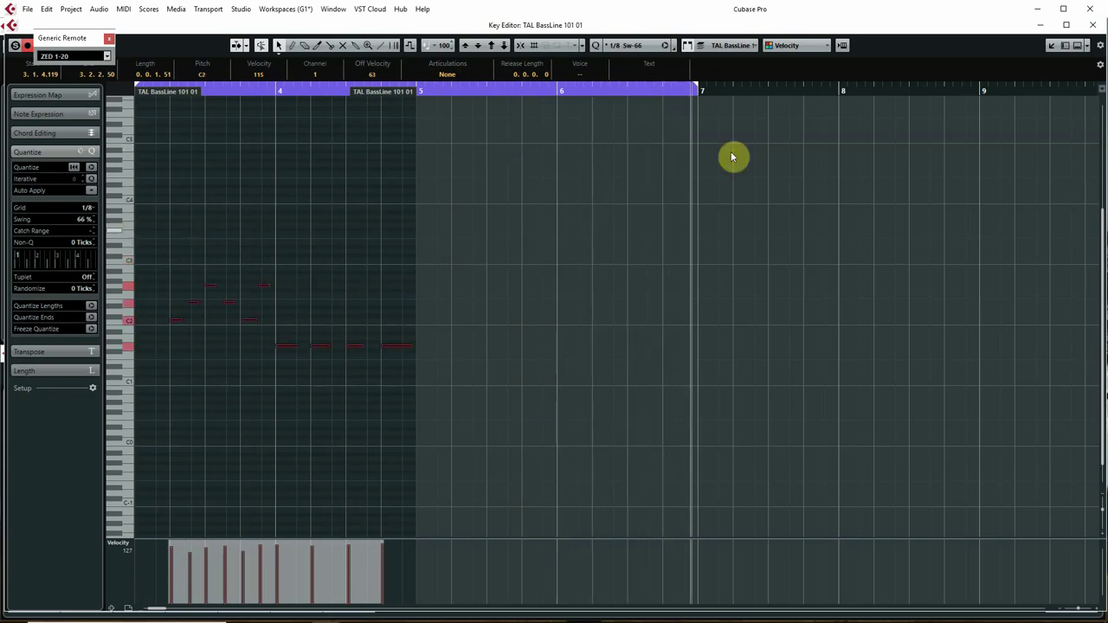
pyautogui.click(1093, 24)
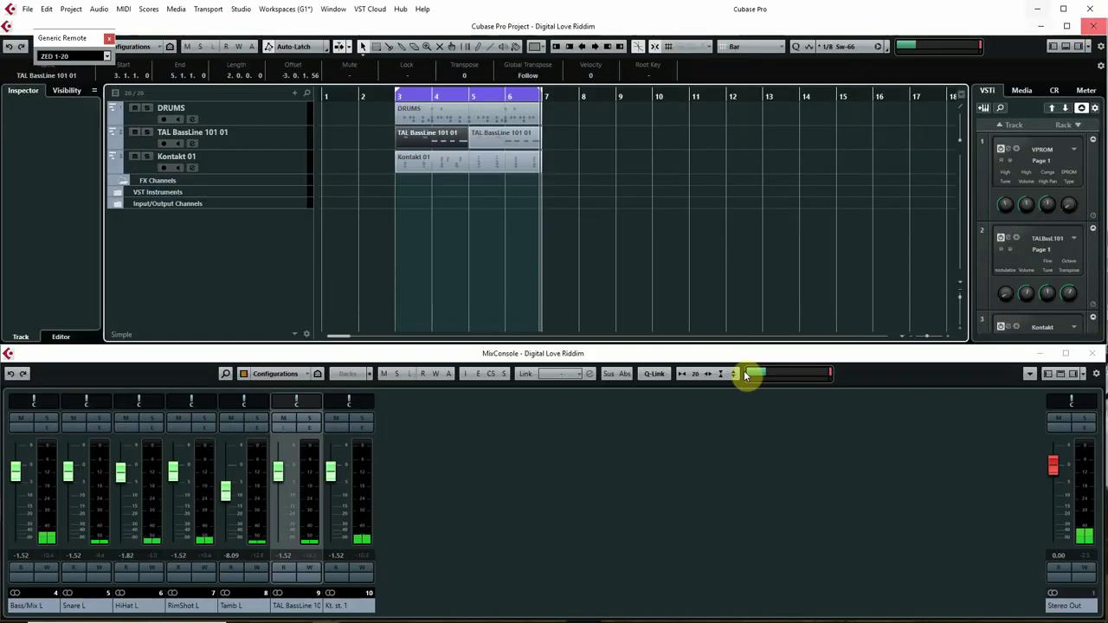
pyautogui.click(651, 254)
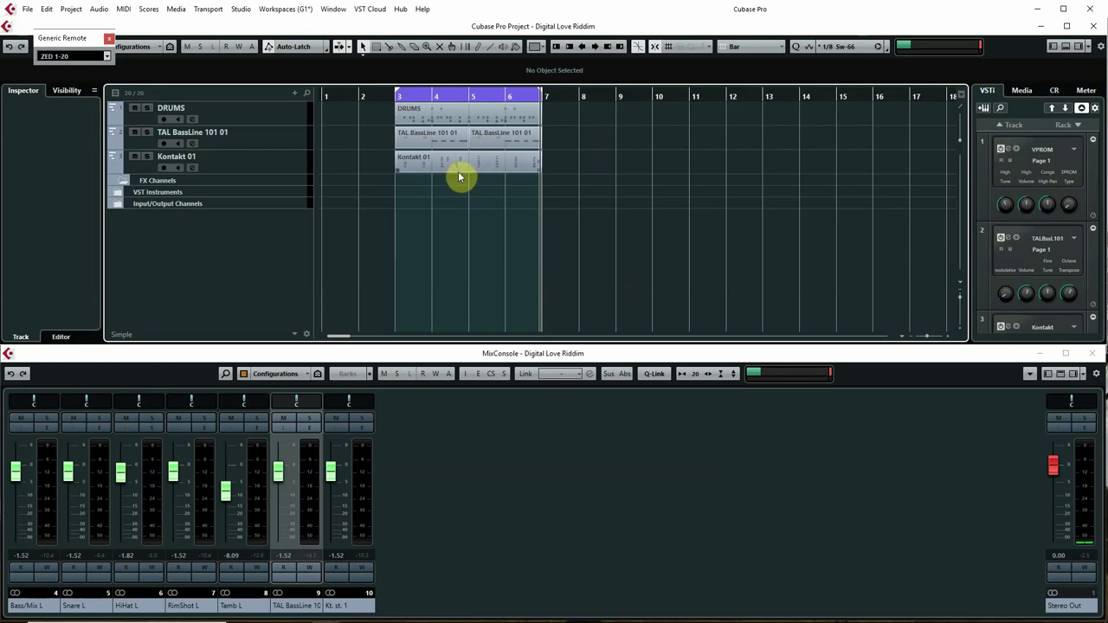
# Return to the start of the loop, open the Kontakt instrument and play the loop to hear the Siel PX.
pyautogui.press('KP_1')
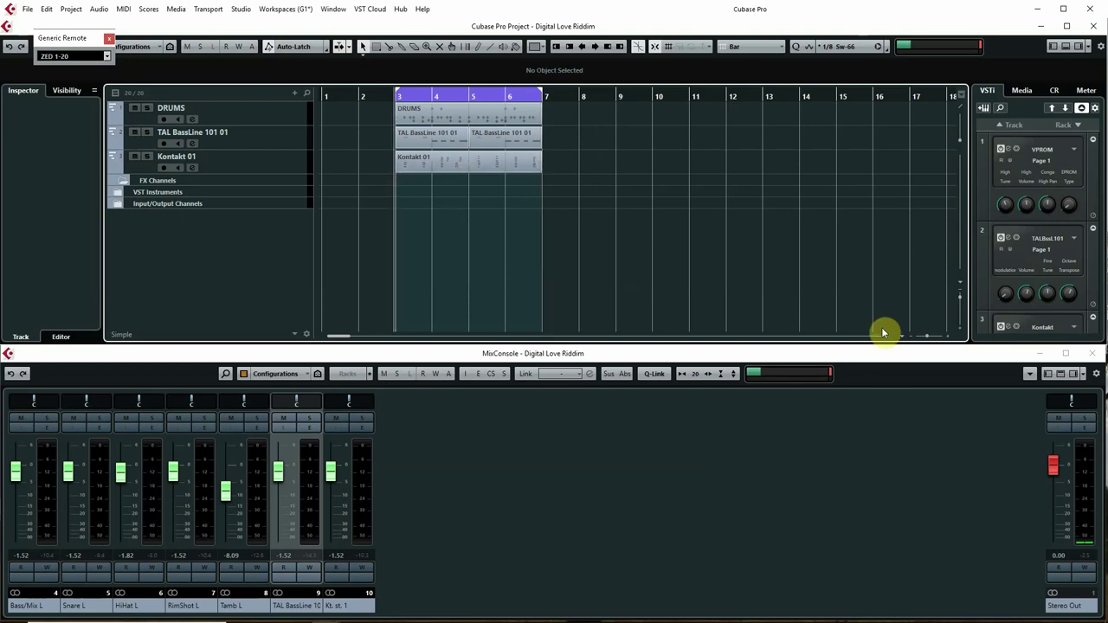
pyautogui.scroll(-2, 1084, 265)
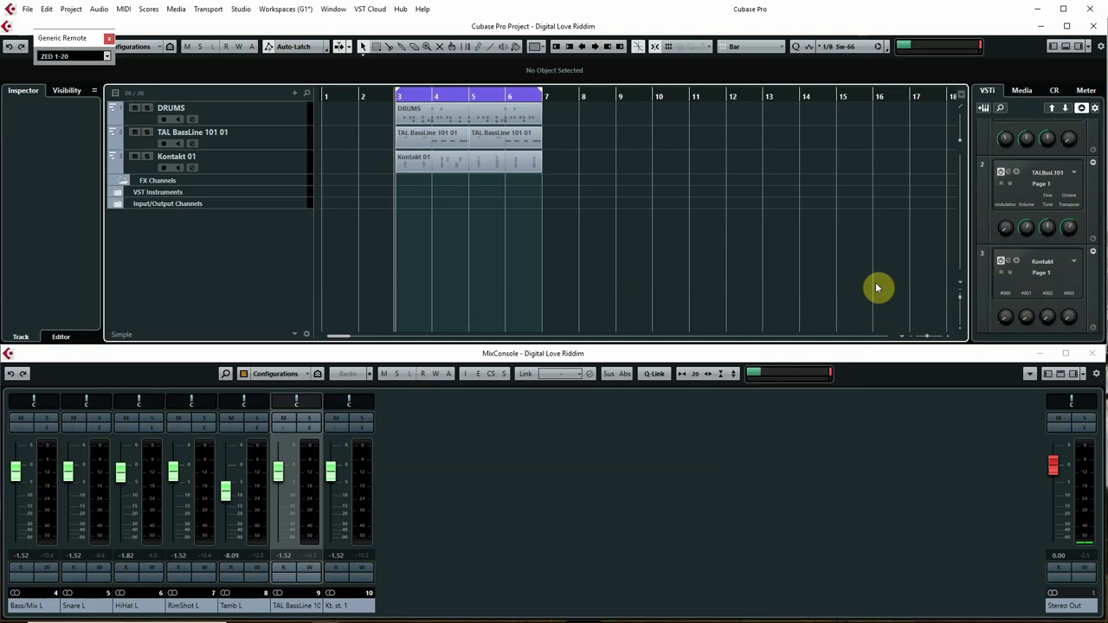
pyautogui.click(1004, 260)
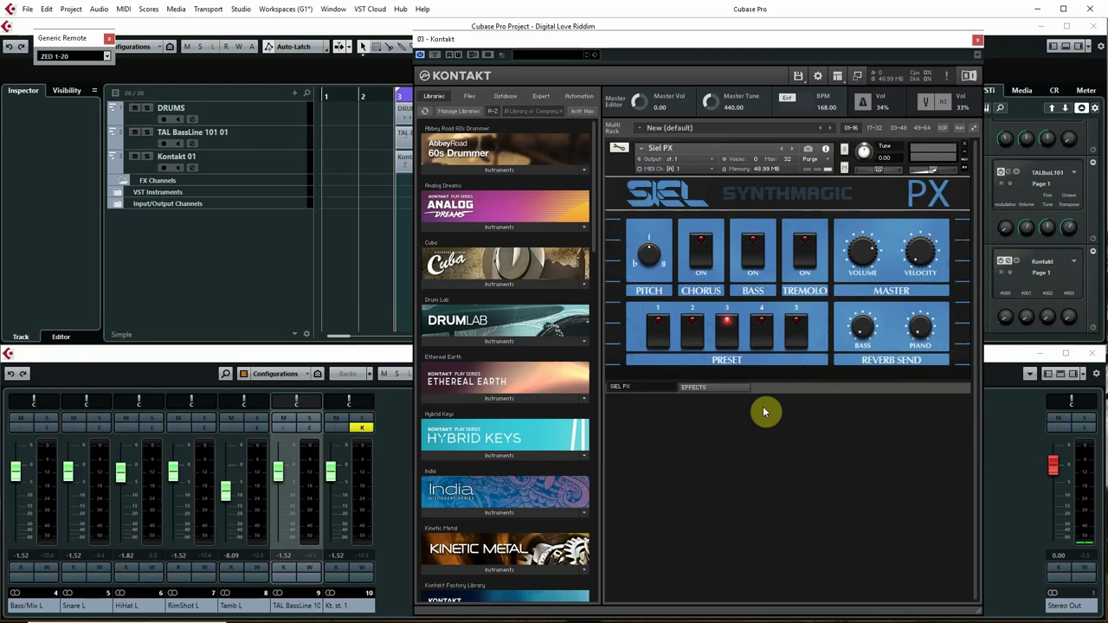
pyautogui.press('space')
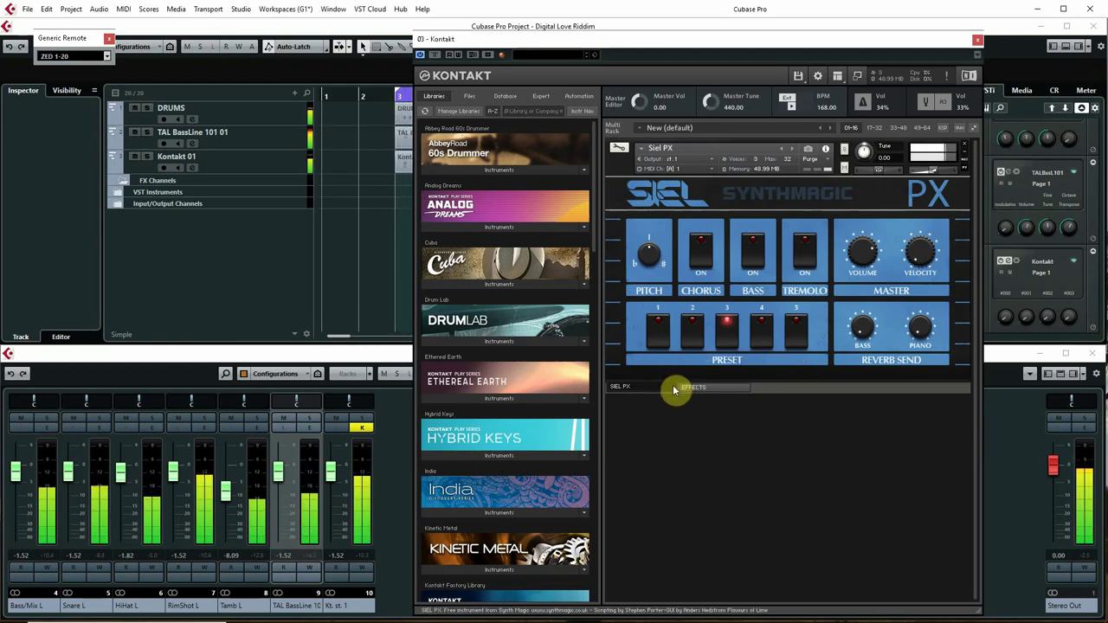
# Audition Siel PX presets 1, 2, 4 and 5, go back to preset 3 and close the Kontakt window.
pyautogui.click(654, 334)
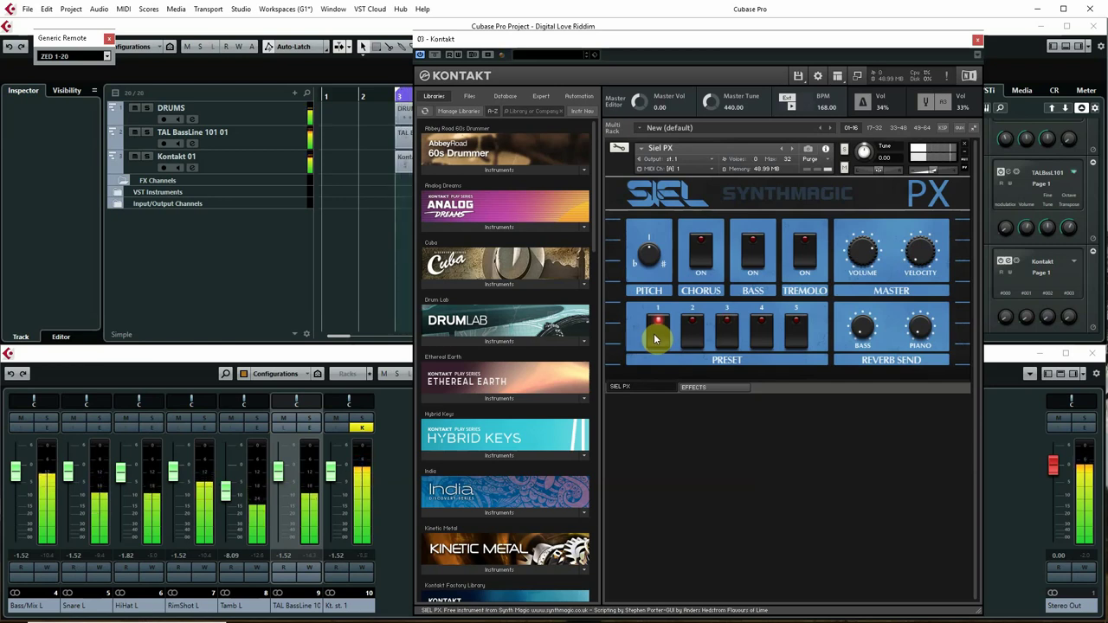
pyautogui.click(692, 331)
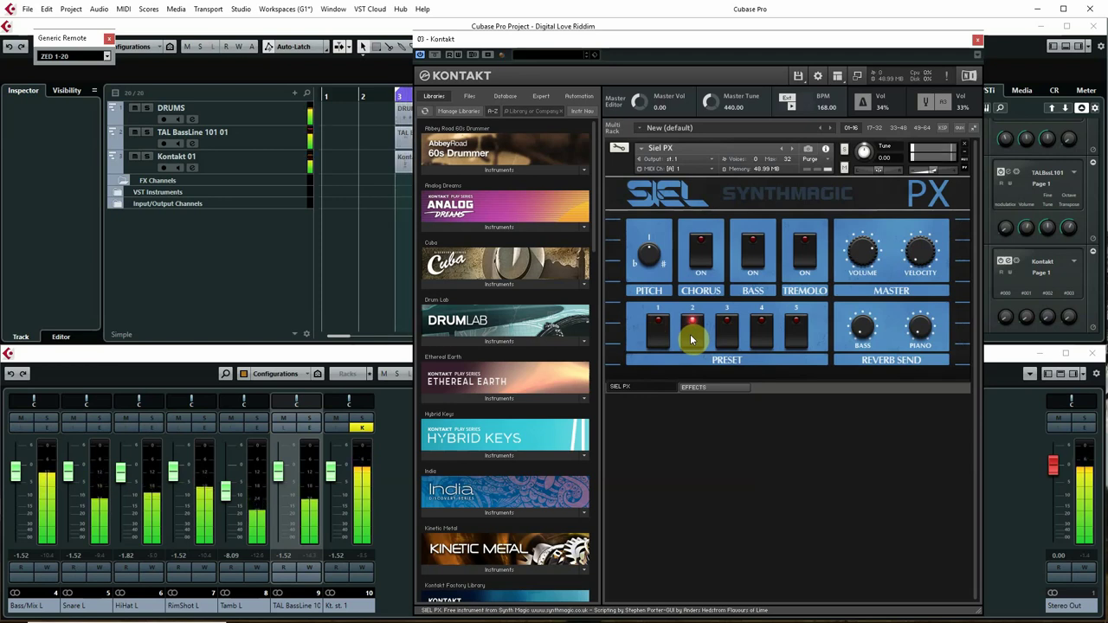
pyautogui.click(760, 330)
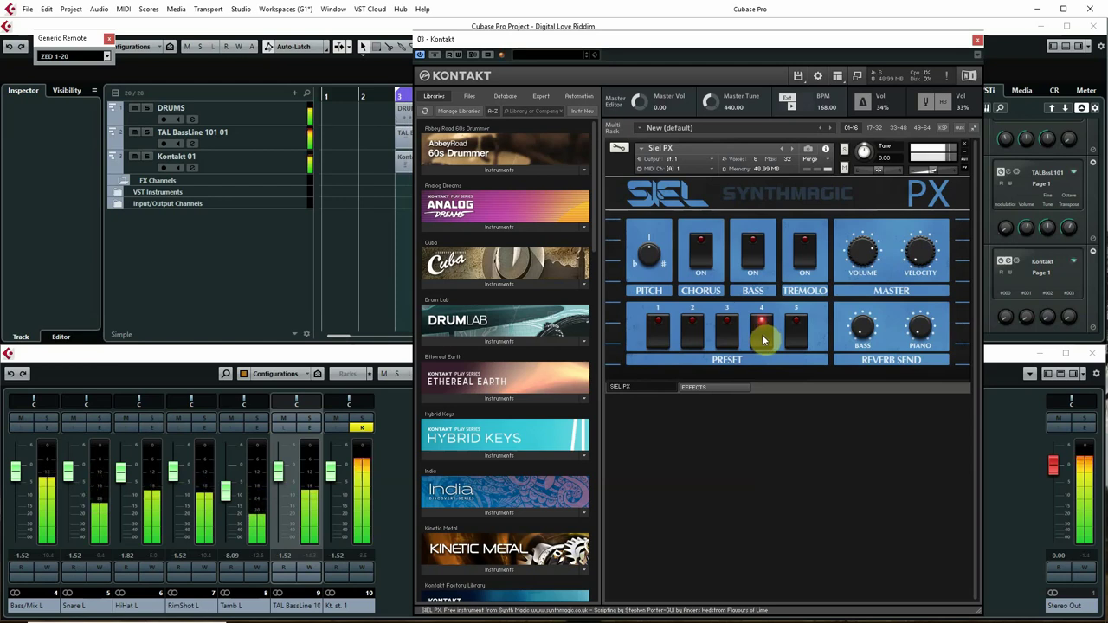
pyautogui.click(794, 331)
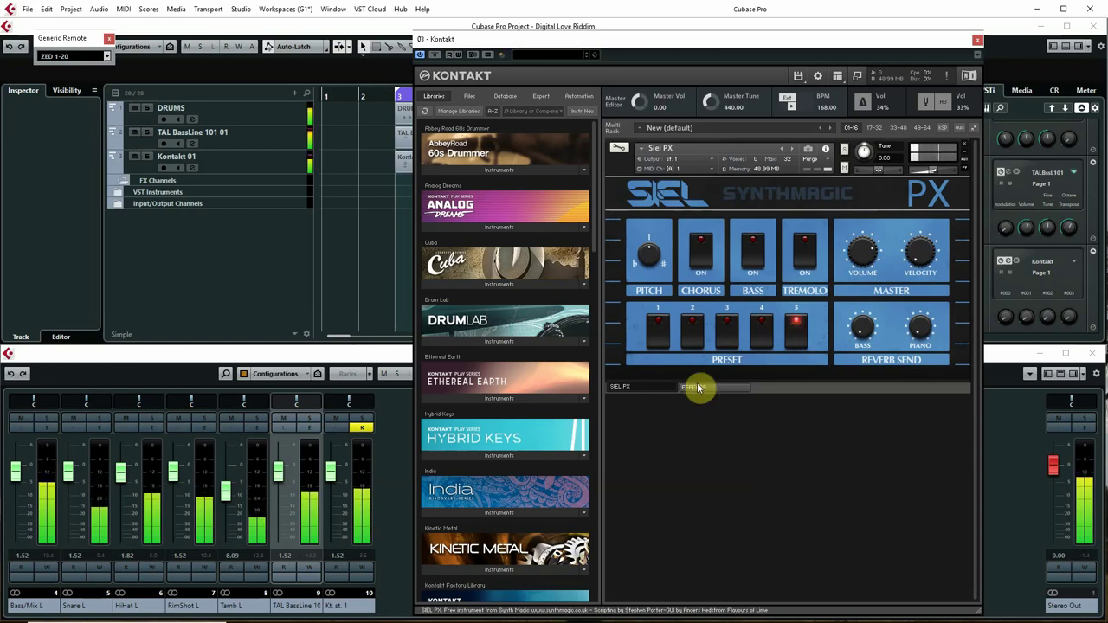
pyautogui.click(725, 332)
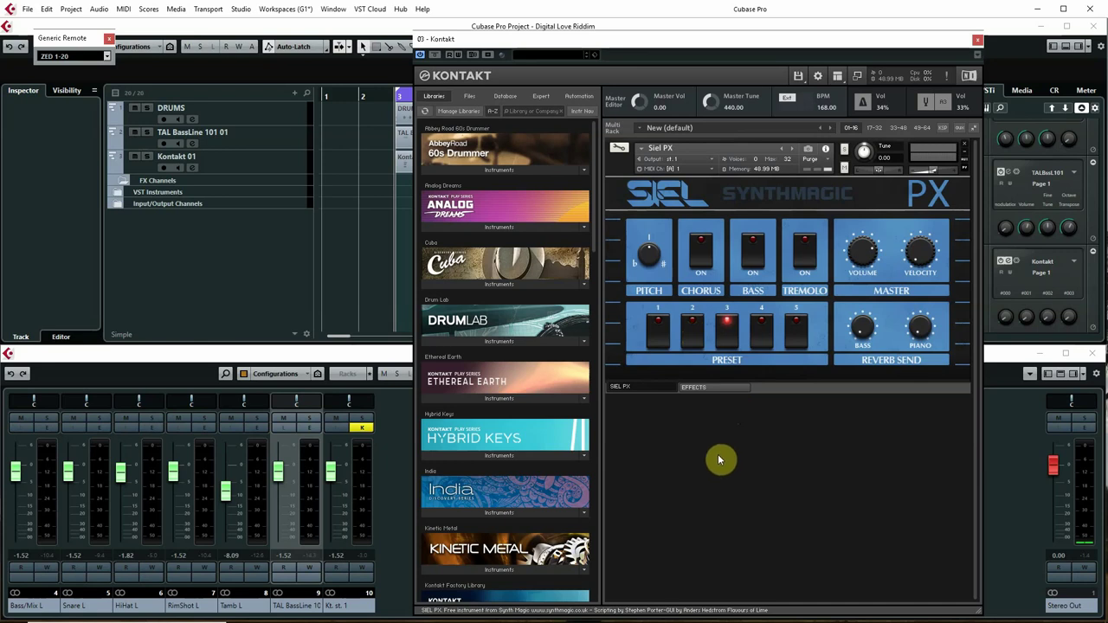
pyautogui.click(977, 40)
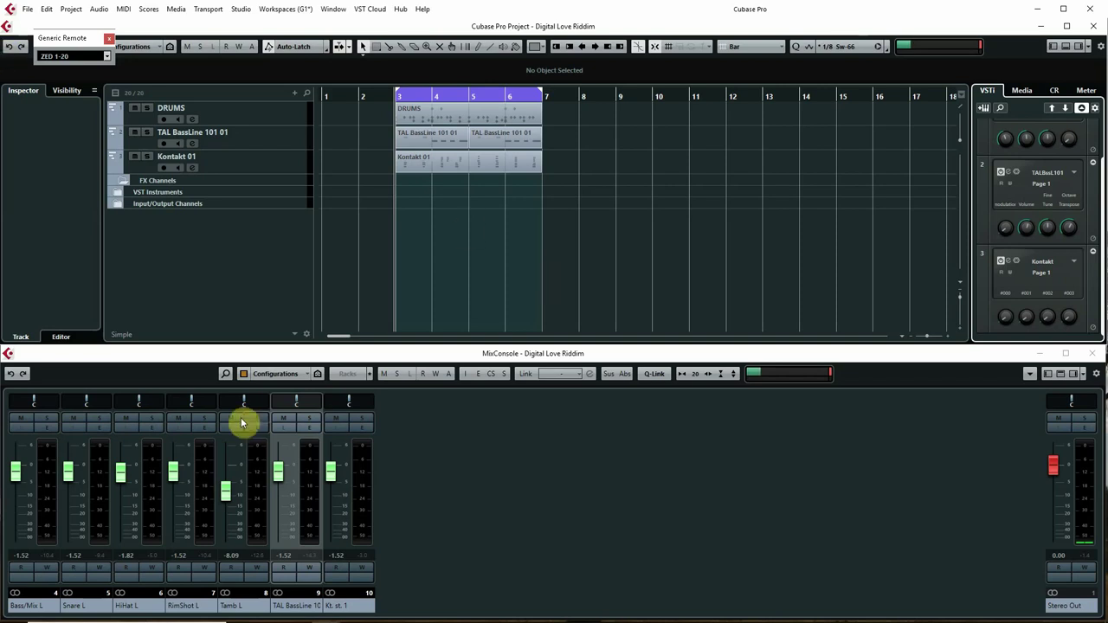
# Add a mono FX channel named DRM VRB with the SP2016 Reverb effect to the first send of the Snare L channel.
pyautogui.click(97, 428)
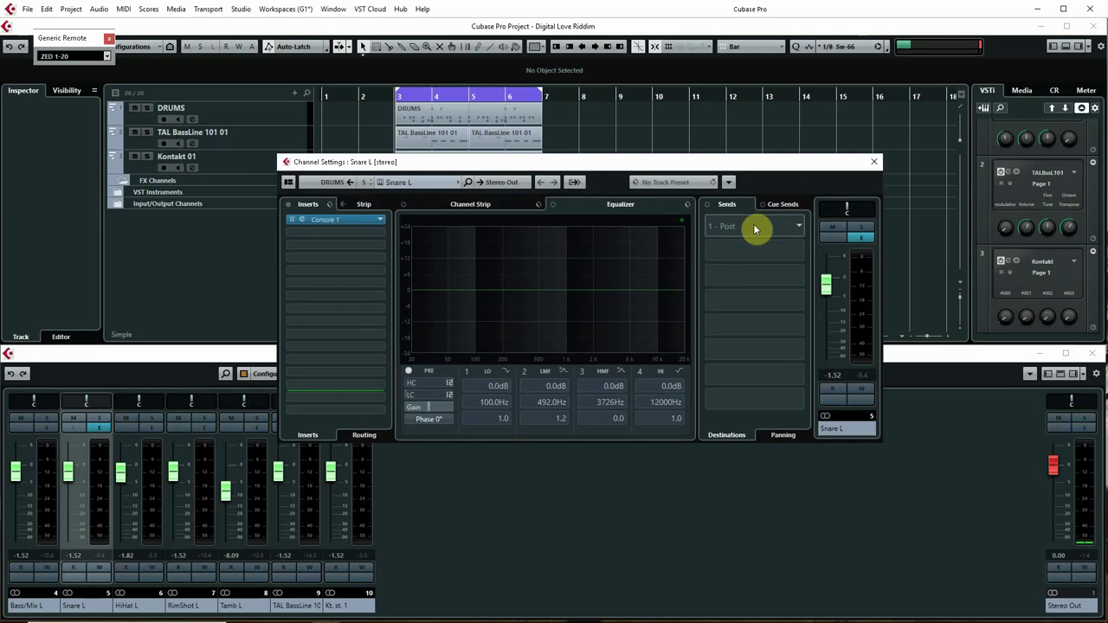
pyautogui.rightClick(752, 228)
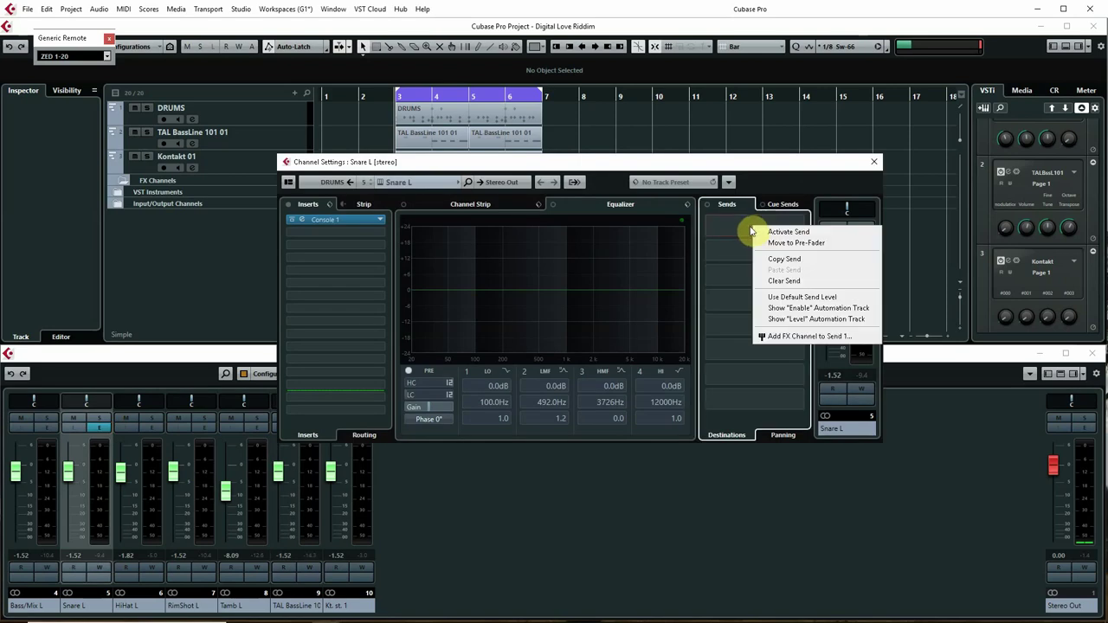
pyautogui.click(798, 337)
pyautogui.click(321, 280)
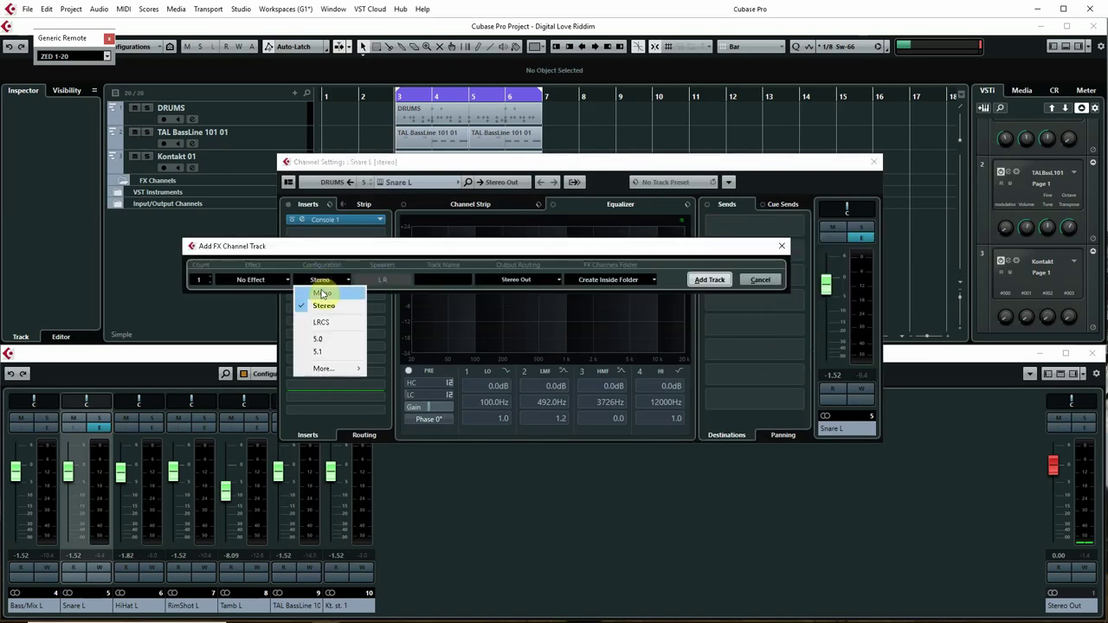
pyautogui.click(321, 292)
pyautogui.click(269, 281)
pyautogui.write('sp2016')
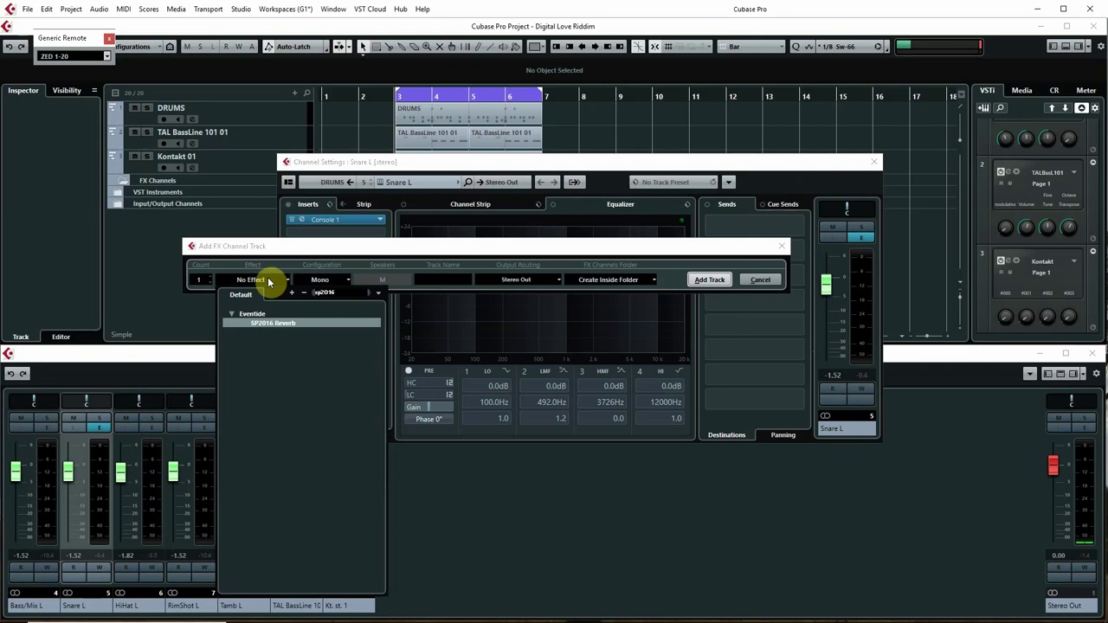
pyautogui.press('Return')
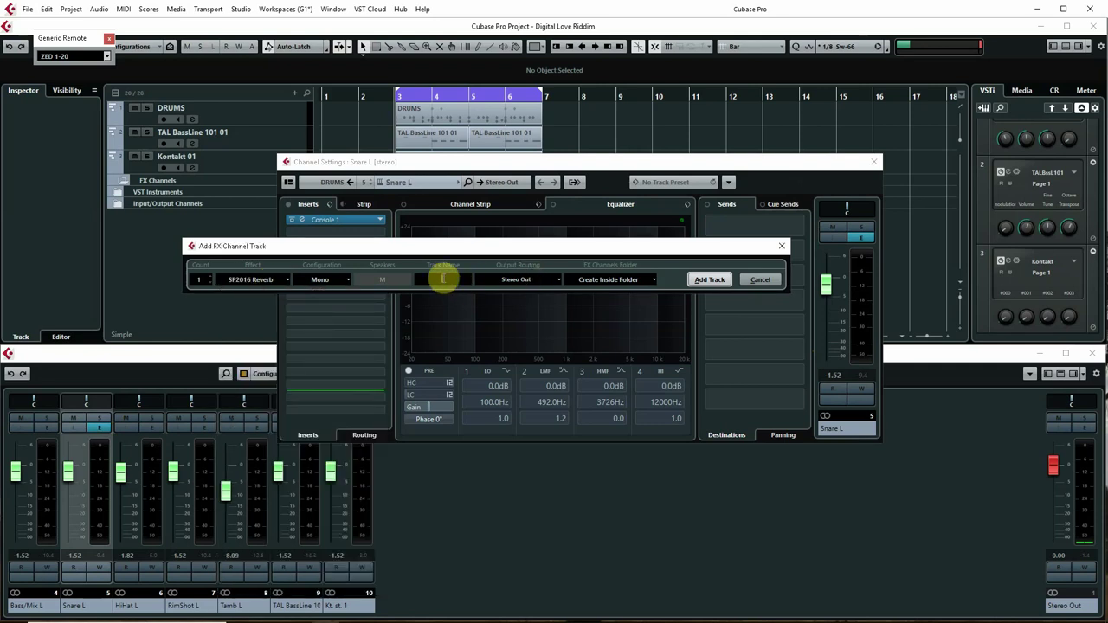
pyautogui.click(443, 278)
pyautogui.write('DRM VRB')
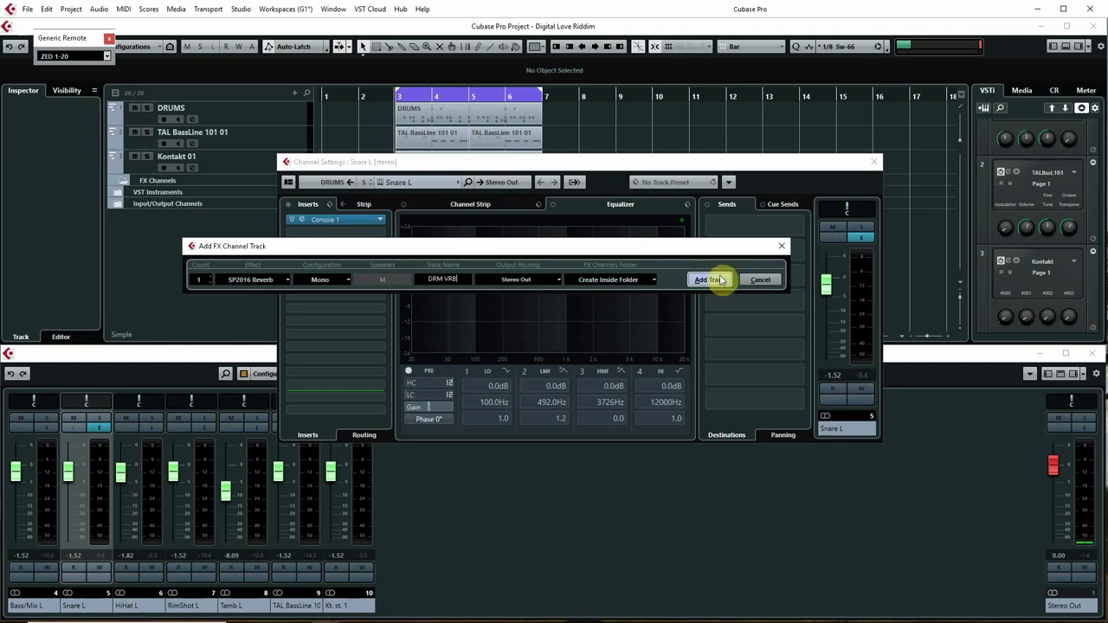
pyautogui.click(709, 278)
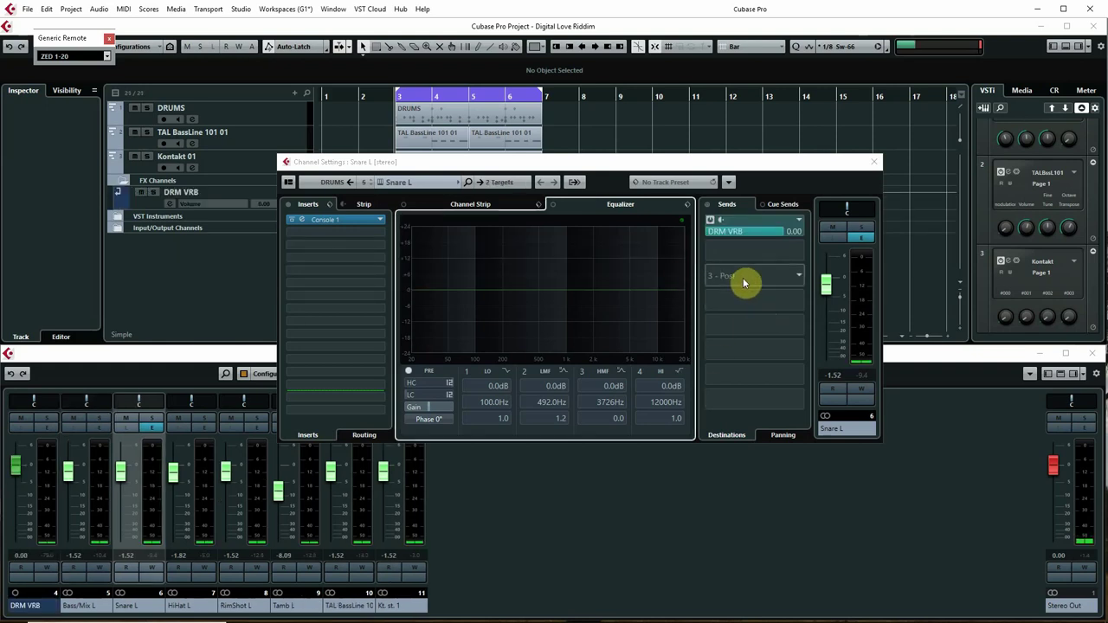
# Set the Snare L send level to DRM VRB to -21.2 while checking it in the playing loop, then close the channel settings.
pyautogui.click(782, 231)
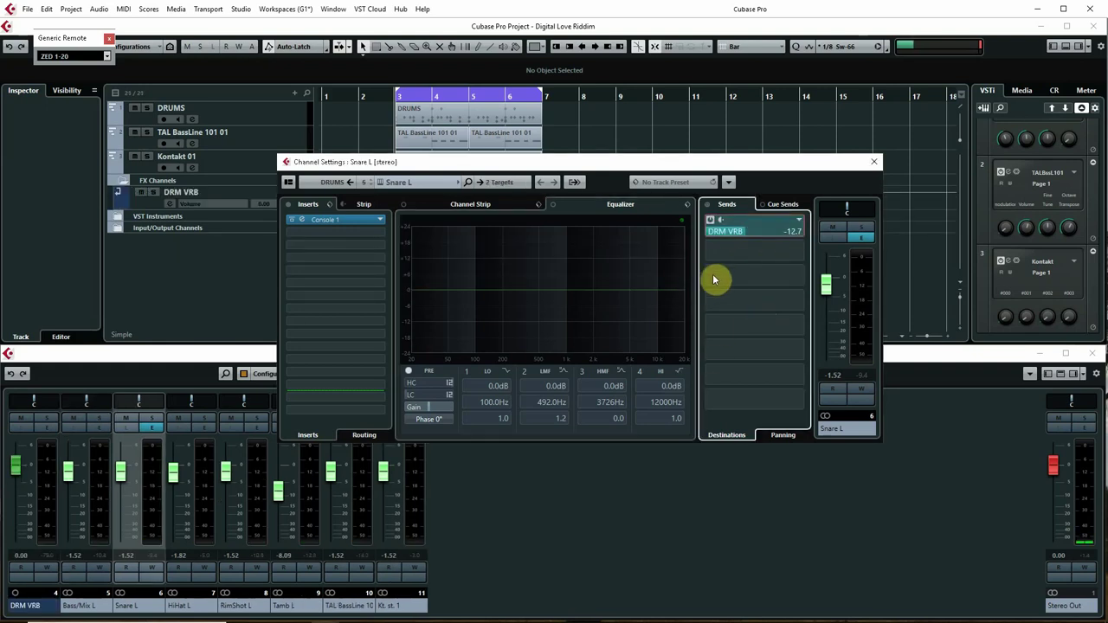
pyautogui.moveTo(713, 277); pyautogui.dragTo(697, 283)
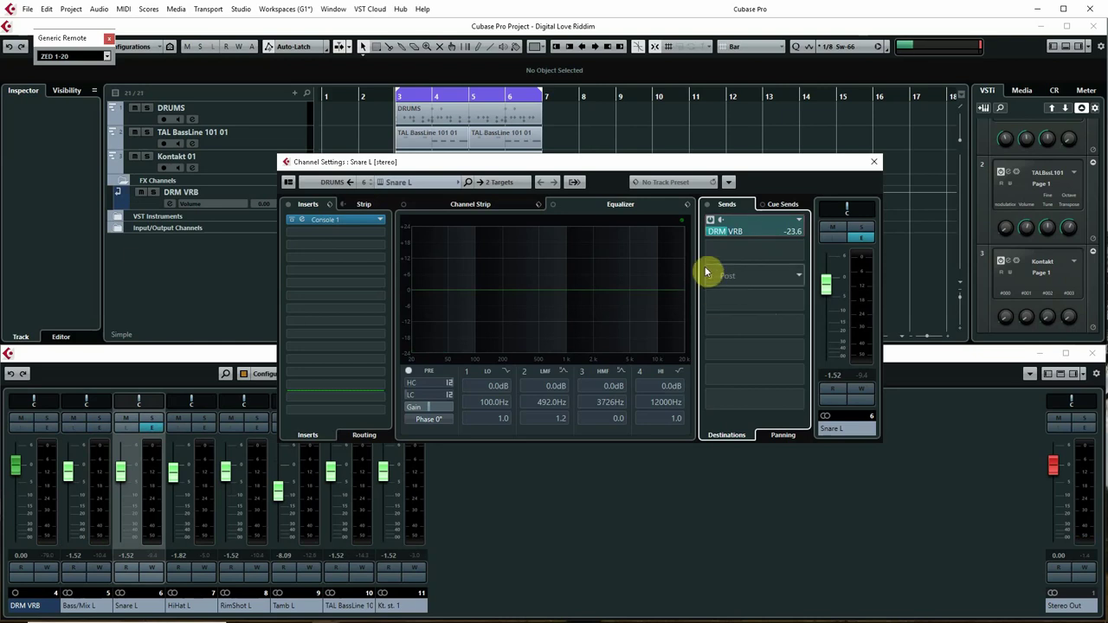
pyautogui.press('space')
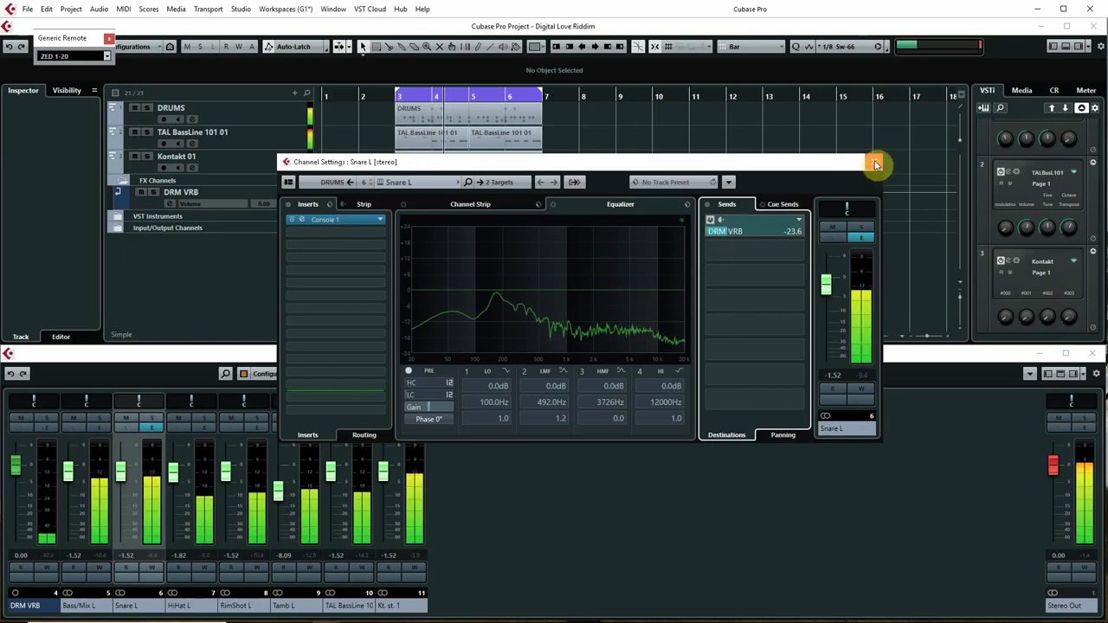
pyautogui.click(875, 165)
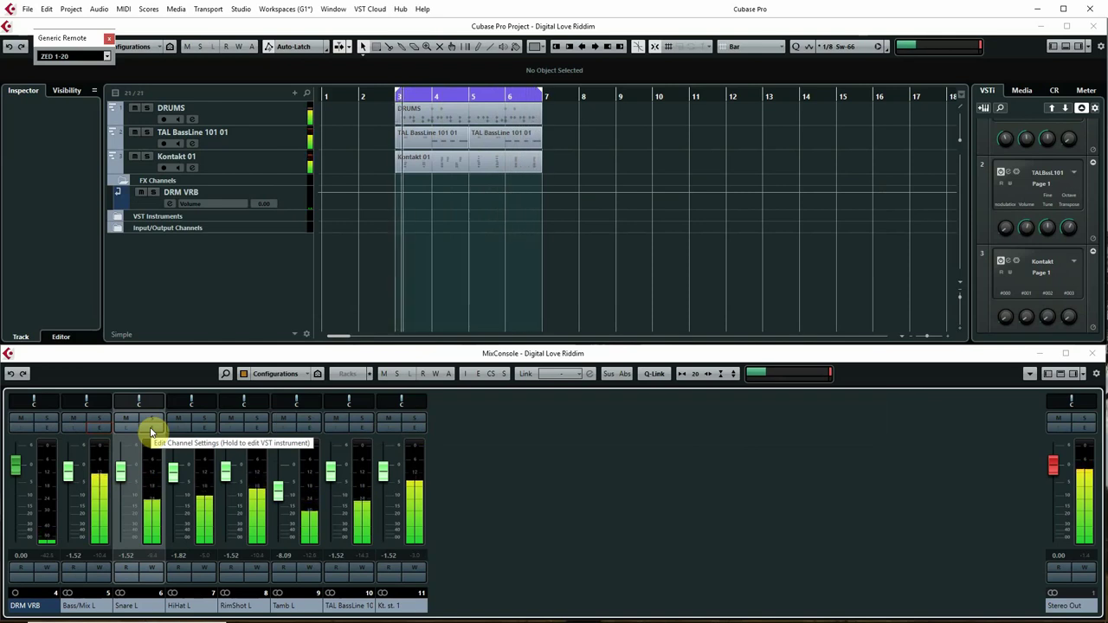
pyautogui.click(151, 432)
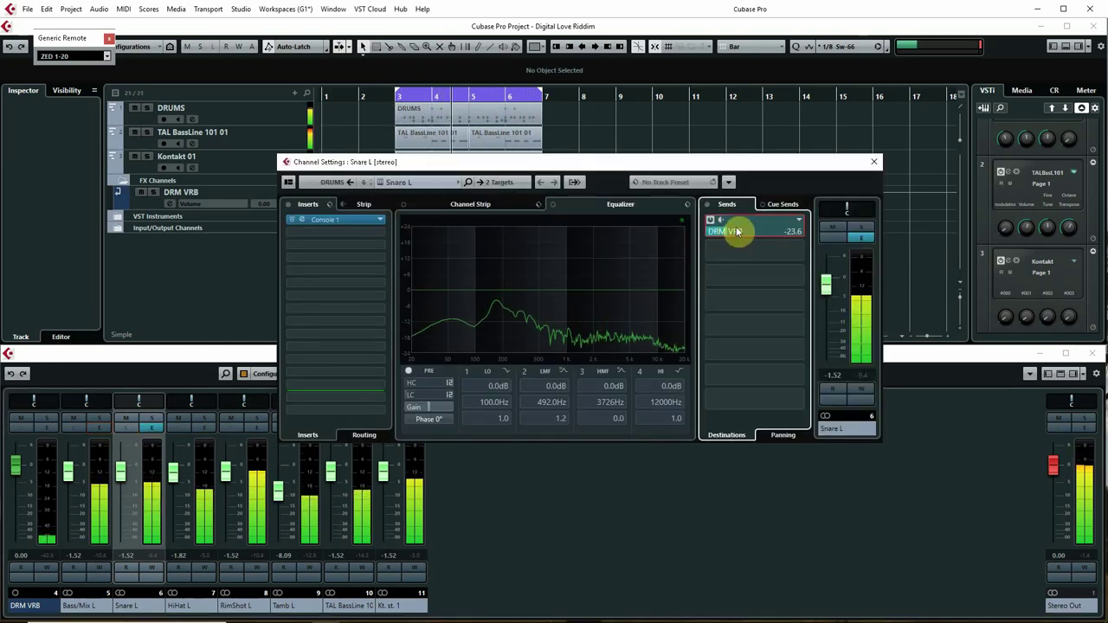
pyautogui.scroll(3, 737, 229)
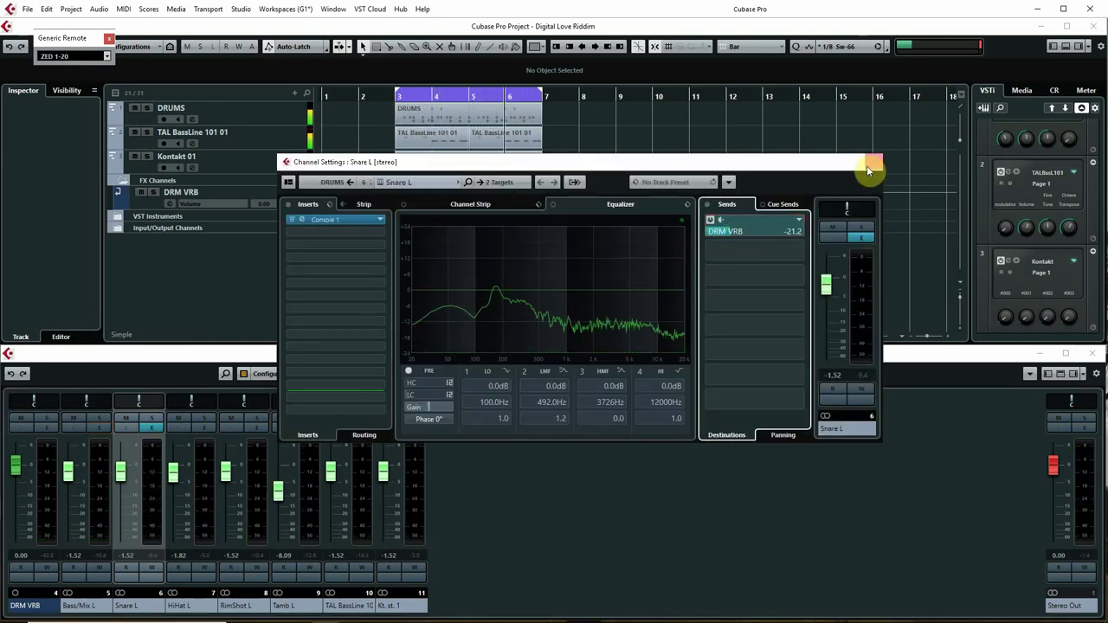
pyautogui.click(869, 167)
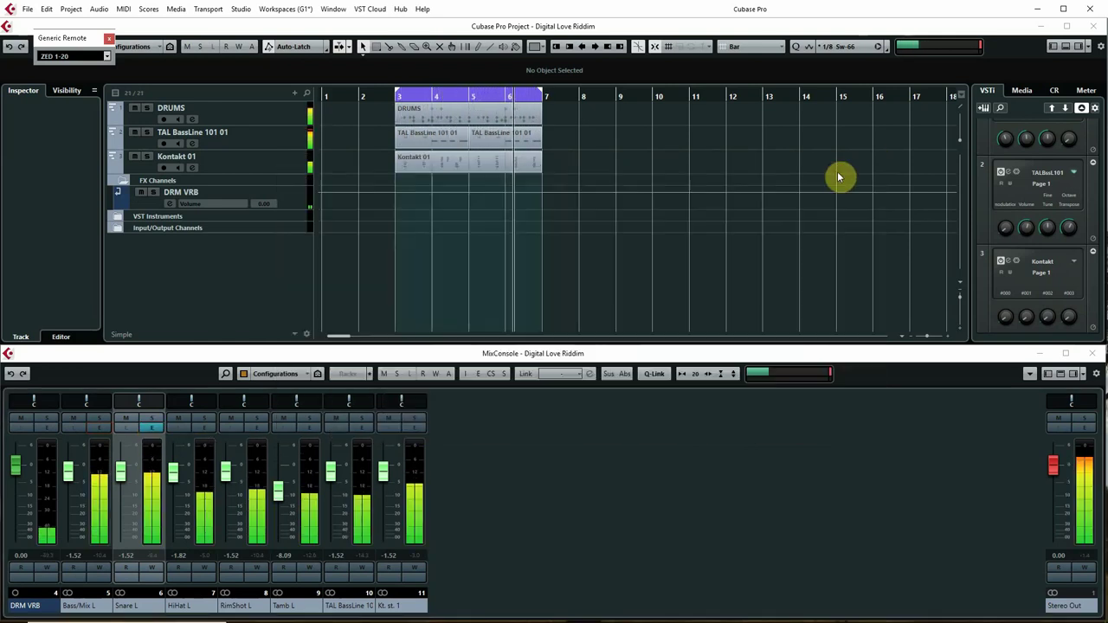
# Open the RimShot L channel settings and route its first send to DRM VRB.
pyautogui.click(257, 430)
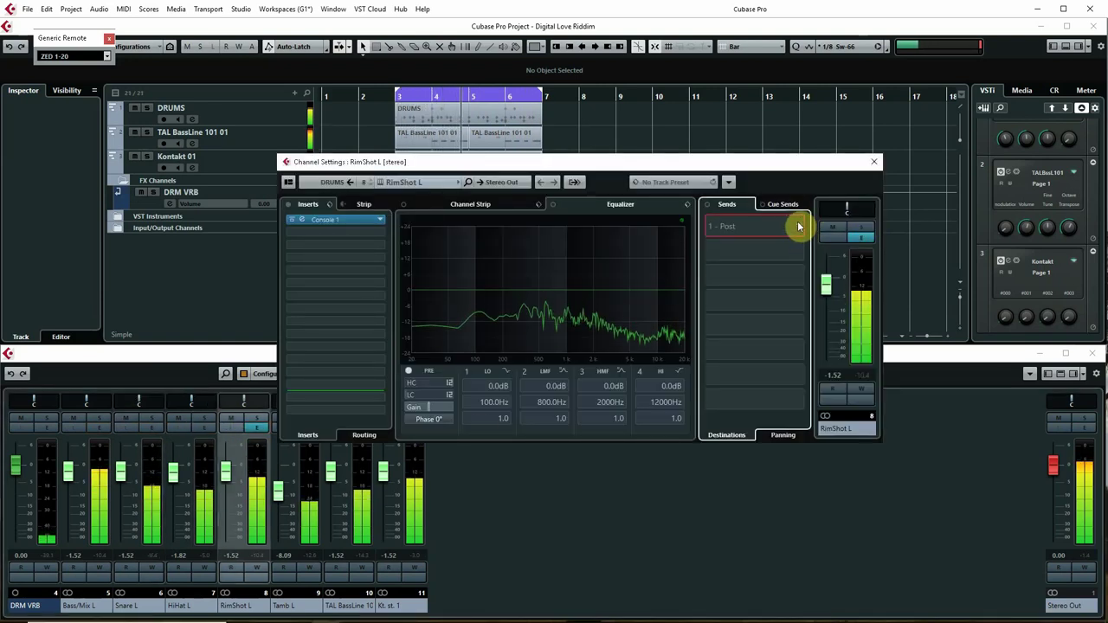
pyautogui.click(798, 226)
pyautogui.click(727, 268)
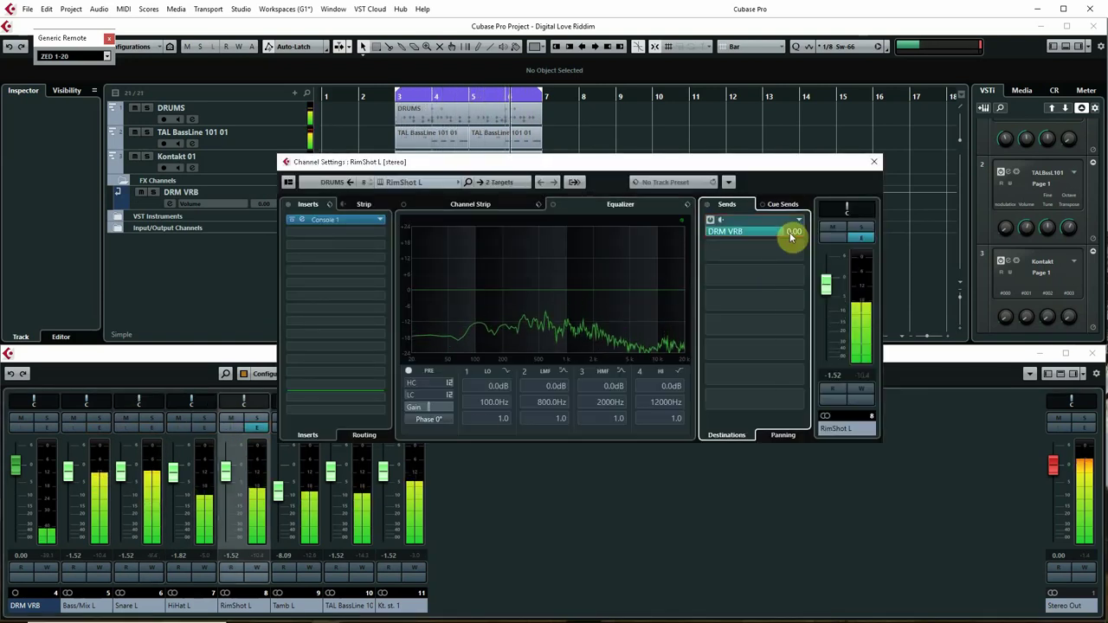
# Set the RimShot L send level to DRM VRB to -19.4 and set that channel's SP2016 Reverb decay to 1.8 s.
pyautogui.moveTo(790, 235); pyautogui.dragTo(712, 262)
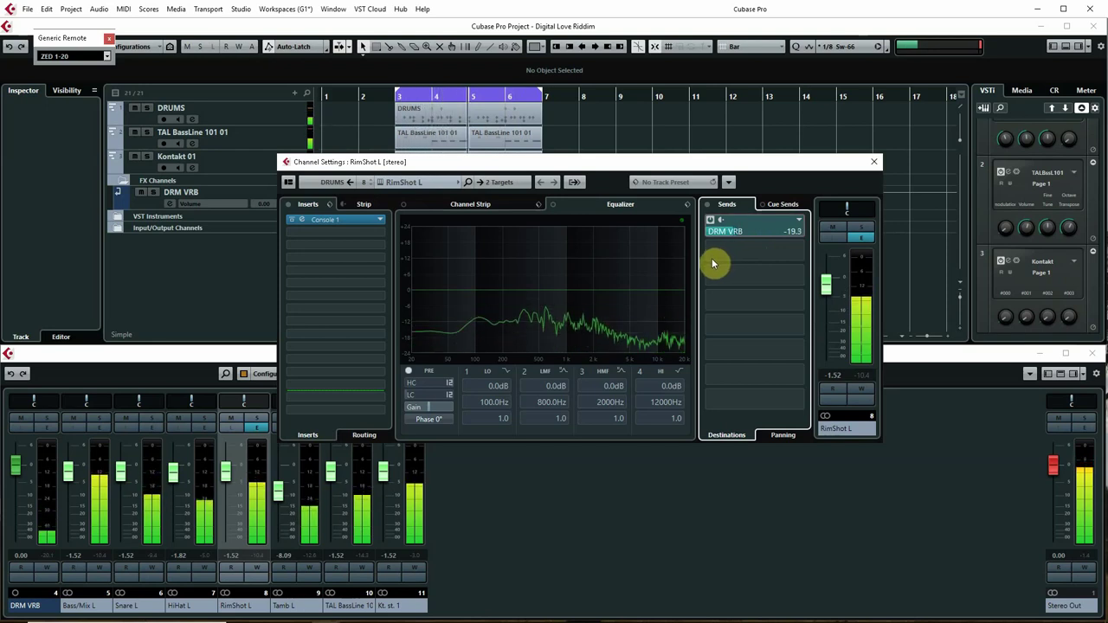
pyautogui.rightClick(717, 229)
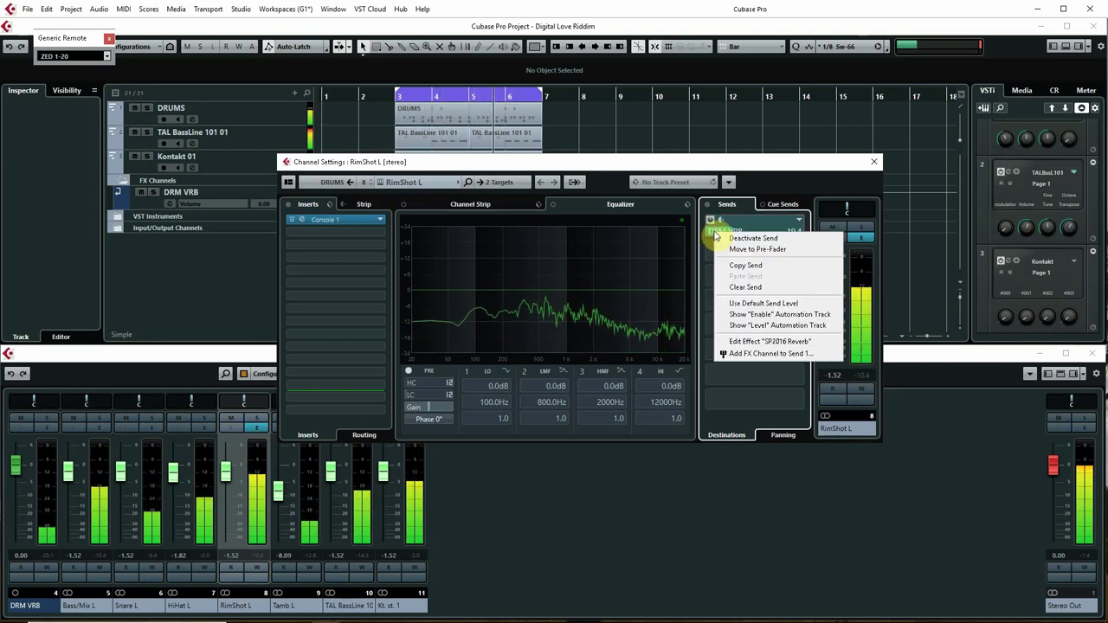
pyautogui.click(758, 345)
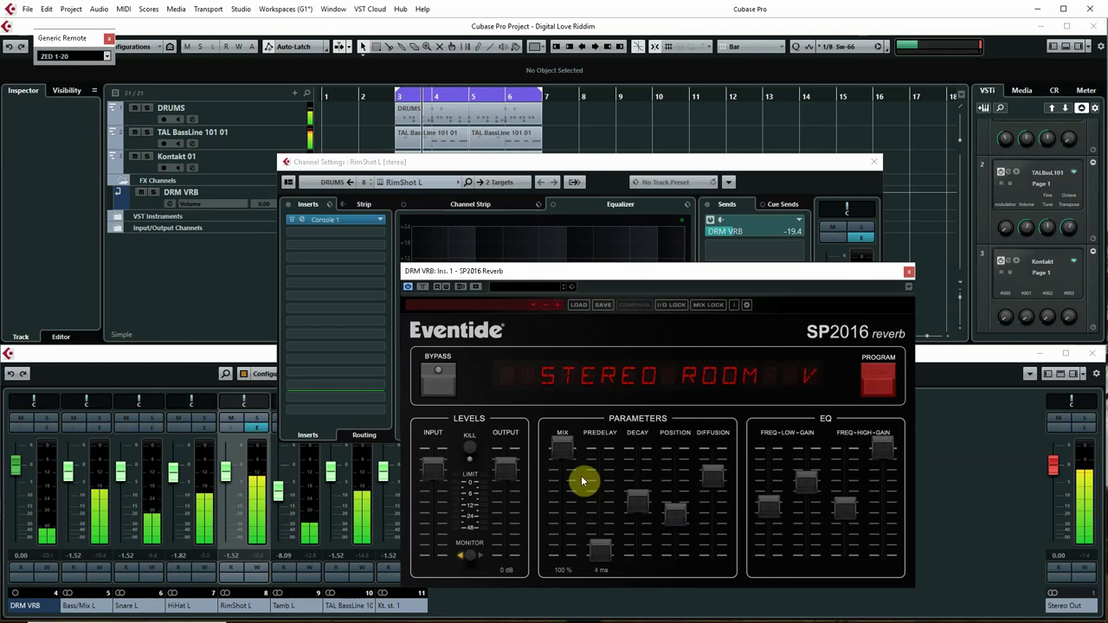
pyautogui.moveTo(633, 502); pyautogui.dragTo(635, 519)
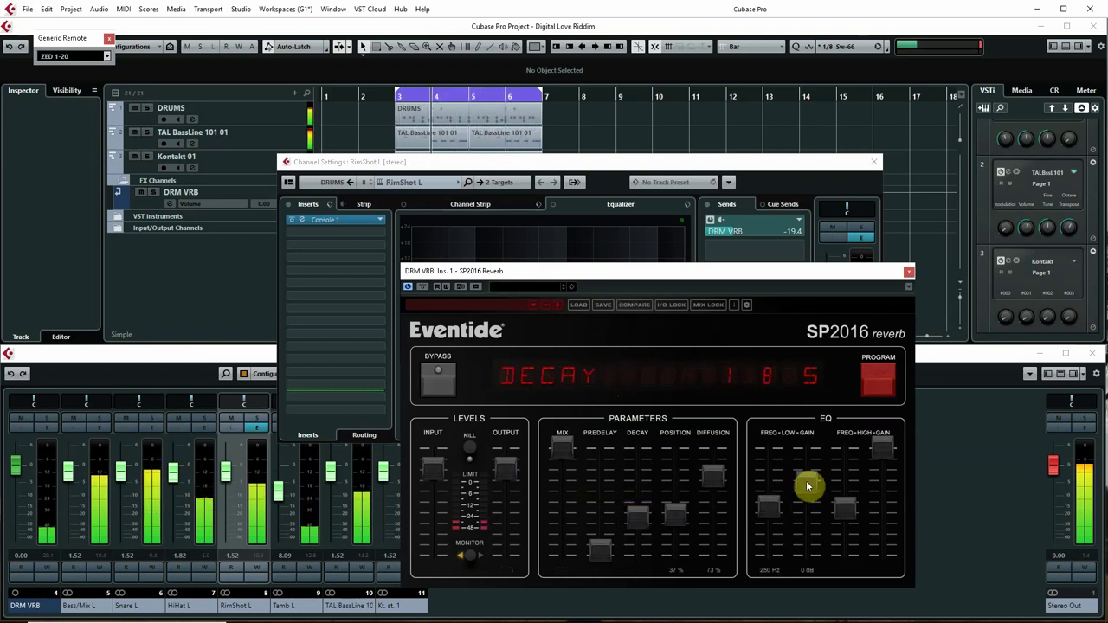
# Set the DRM VRB reverb's low rolloff to 350 Hz, lower its low and high gain, raise diffusion to 100% and close it.
pyautogui.moveTo(805, 485); pyautogui.dragTo(768, 478)
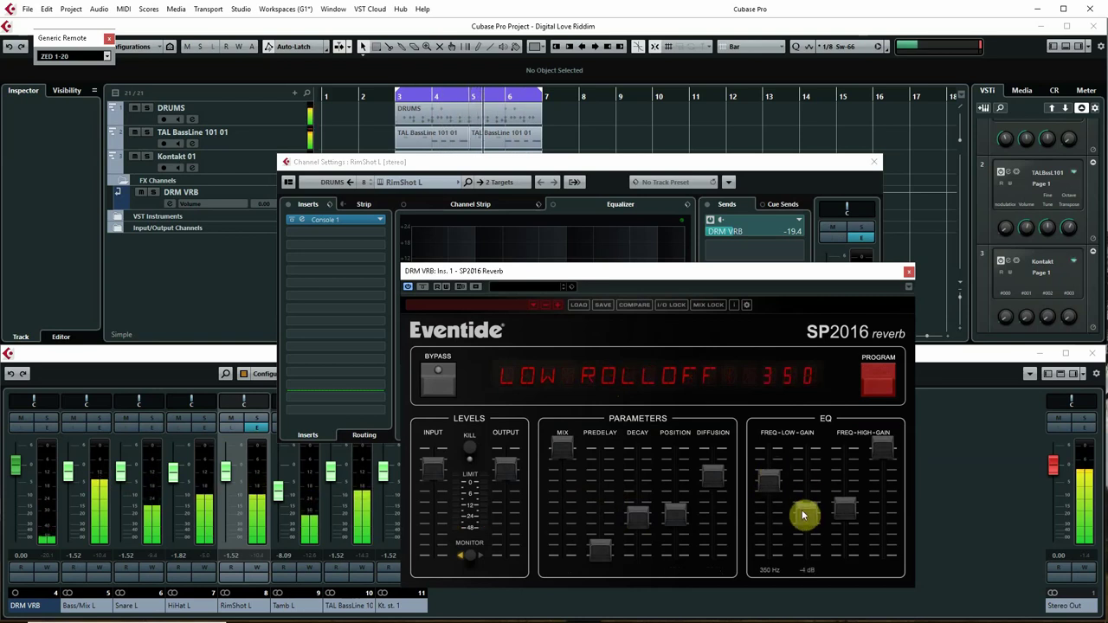
pyautogui.moveTo(804, 519); pyautogui.dragTo(882, 489)
pyautogui.moveTo(803, 526); pyautogui.dragTo(803, 542)
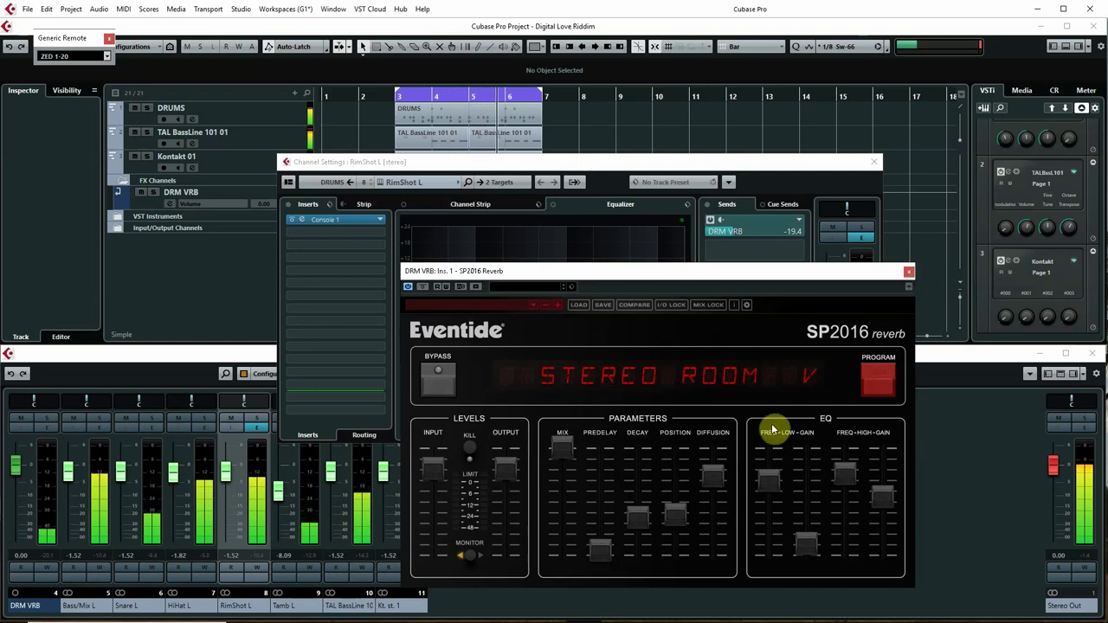
pyautogui.moveTo(718, 472); pyautogui.dragTo(734, 385)
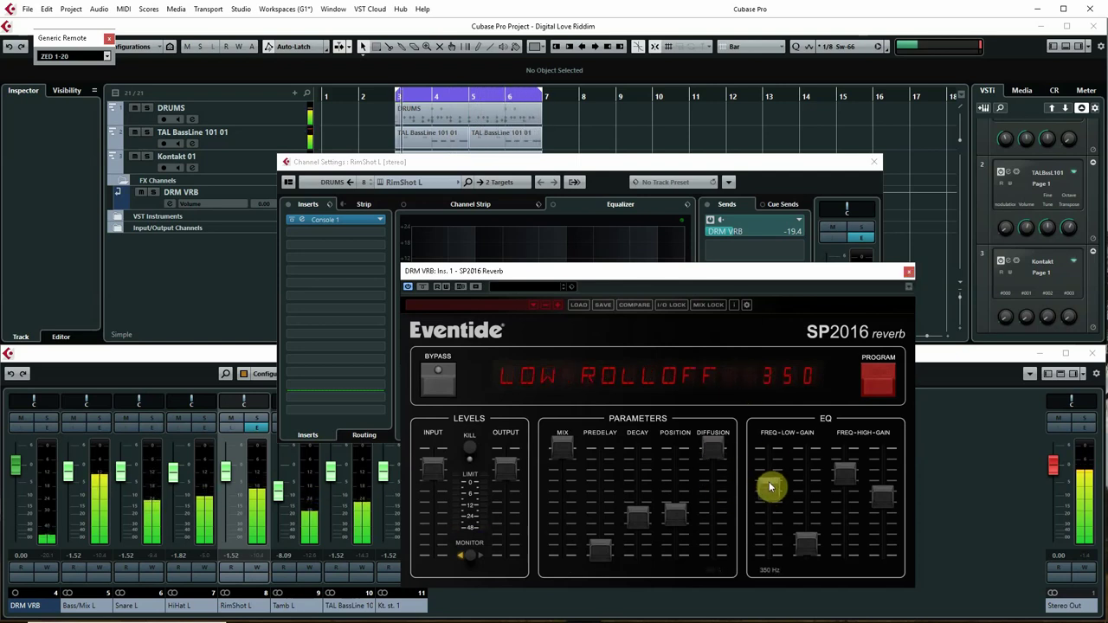
pyautogui.click(906, 274)
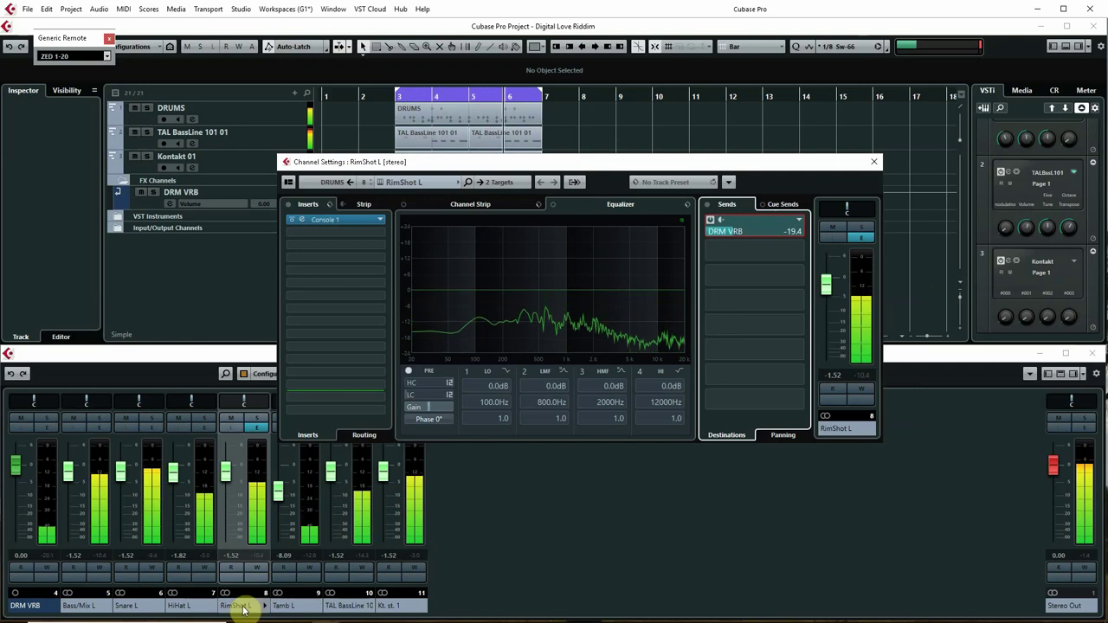
# Route the first send of the Tamb L channel to DRM VRB and set its level to -9.29.
pyautogui.click(277, 605)
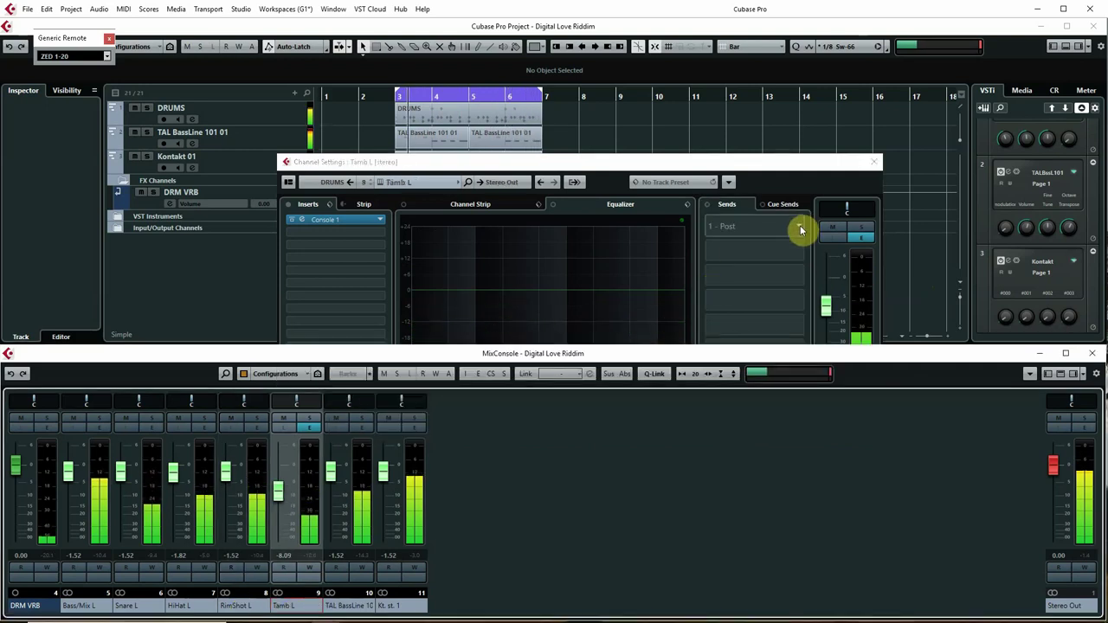
pyautogui.click(789, 228)
pyautogui.click(746, 270)
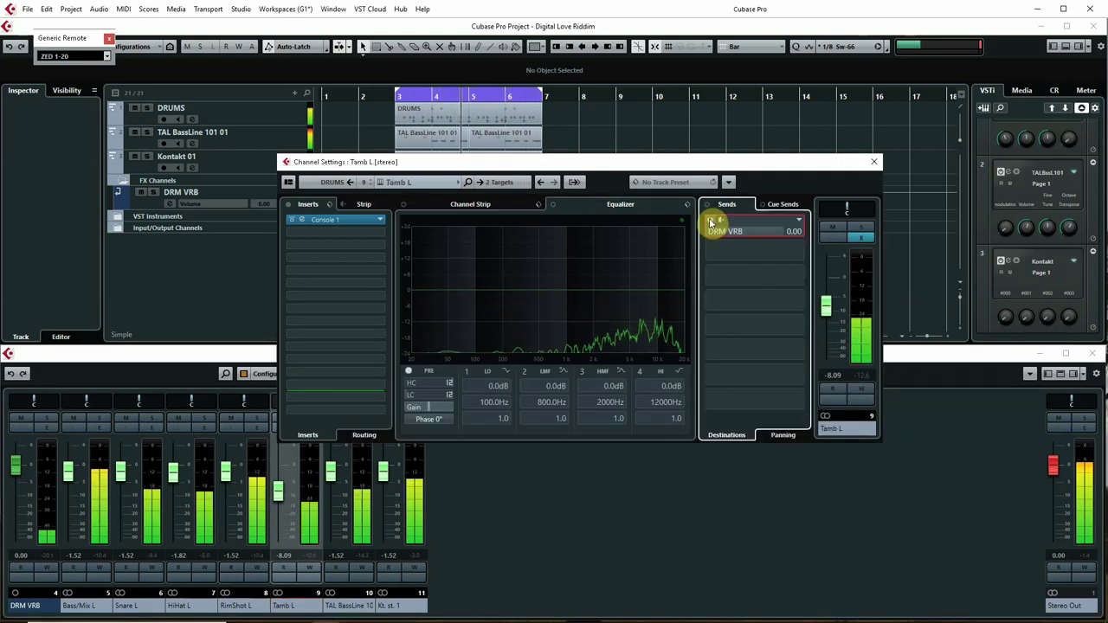
pyautogui.moveTo(732, 251)
pyautogui.mouseDown()
pyautogui.moveTo(707, 251)
pyautogui.moveTo(744, 264)
pyautogui.moveTo(727, 263)
pyautogui.mouseUp()
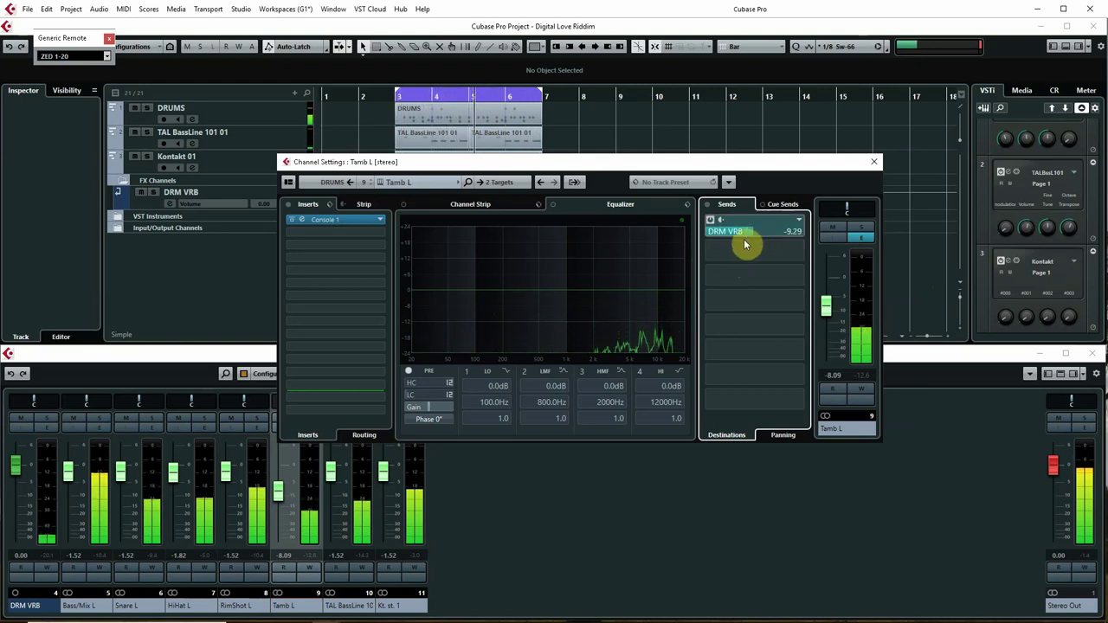
pyautogui.moveTo(746, 235); pyautogui.dragTo(730, 233)
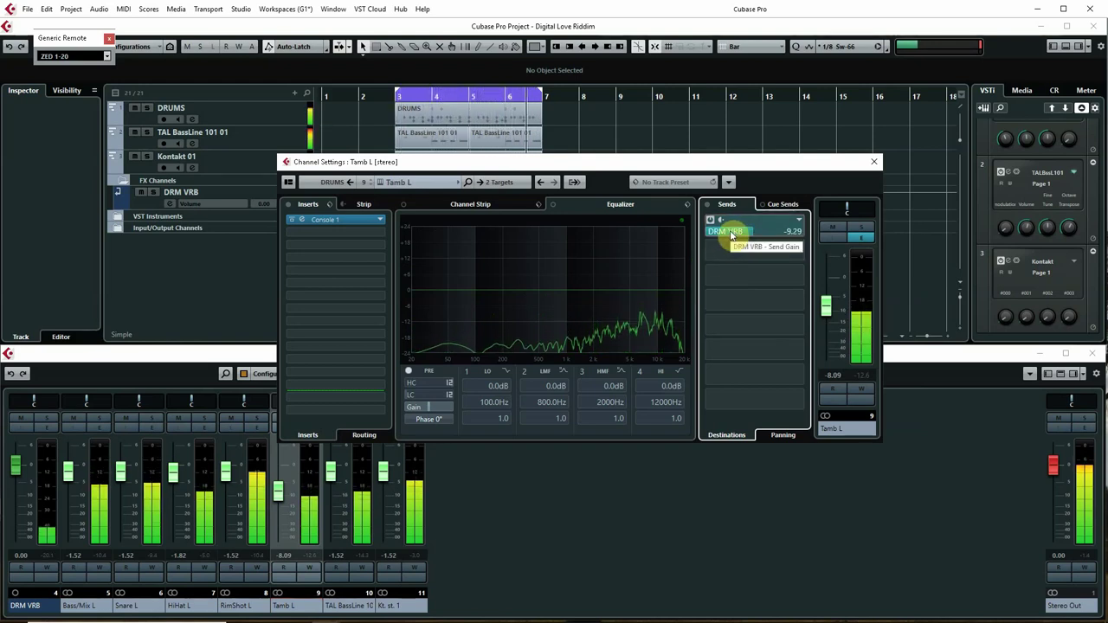
# Review the DRM VRB reverb settings and the Snare L channel's send, closing both windows when done.
pyautogui.rightClick(732, 233)
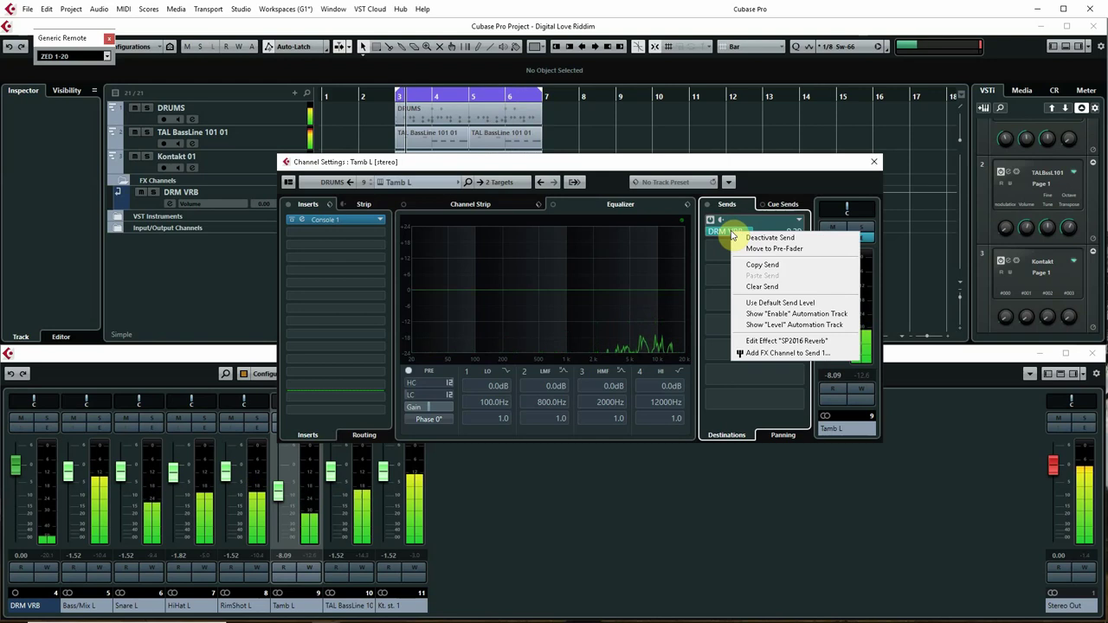
pyautogui.click(125, 605)
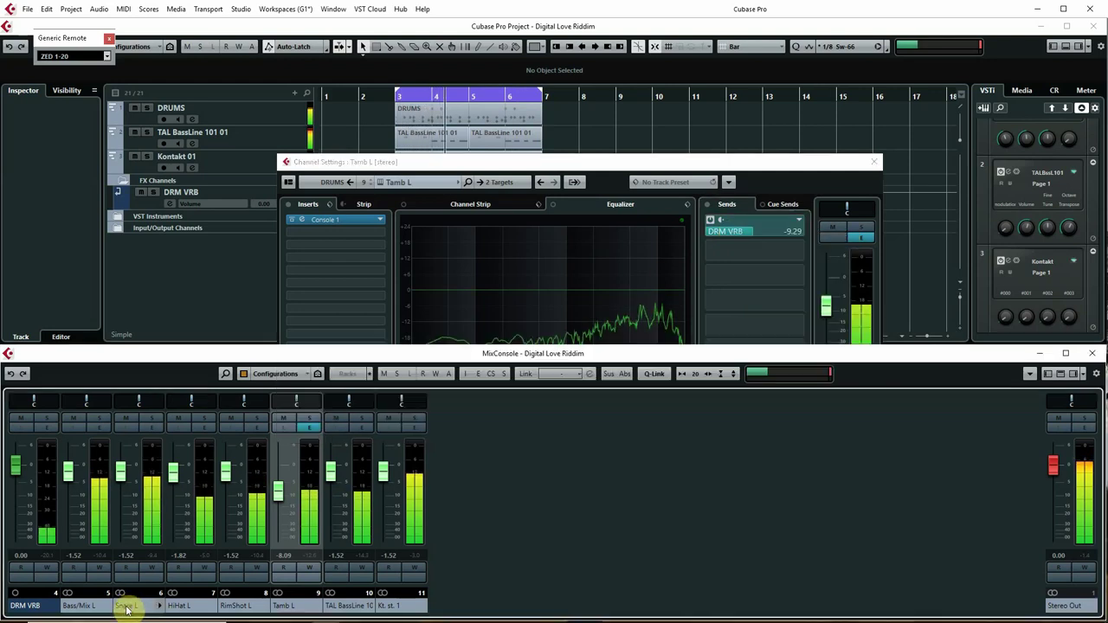
pyautogui.rightClick(733, 234)
pyautogui.click(758, 341)
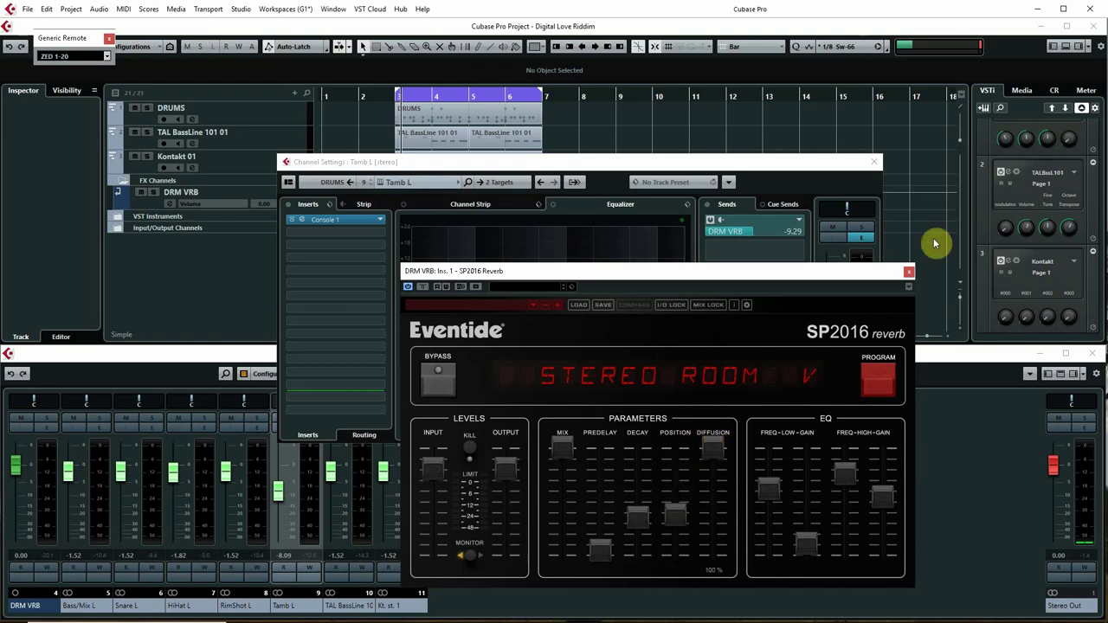
pyautogui.click(908, 273)
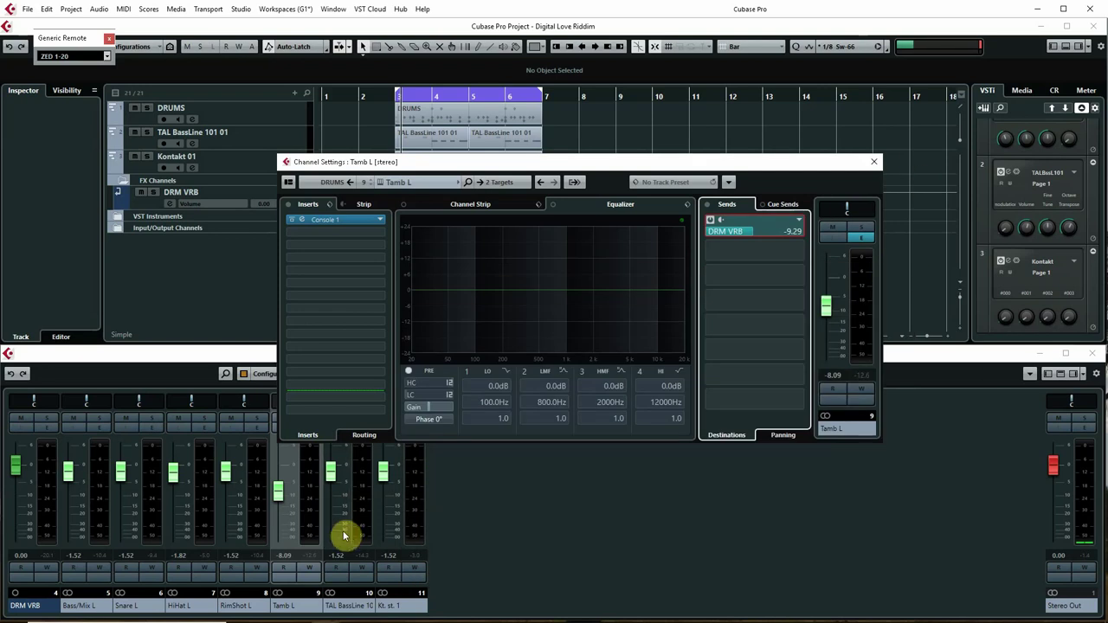
pyautogui.click(125, 606)
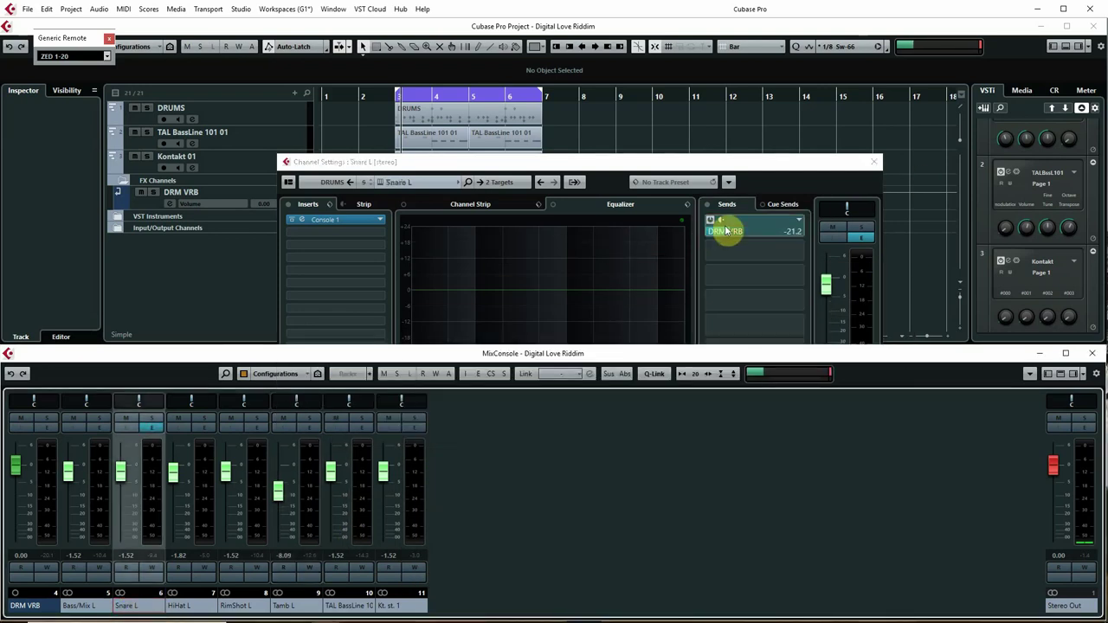
pyautogui.click(874, 162)
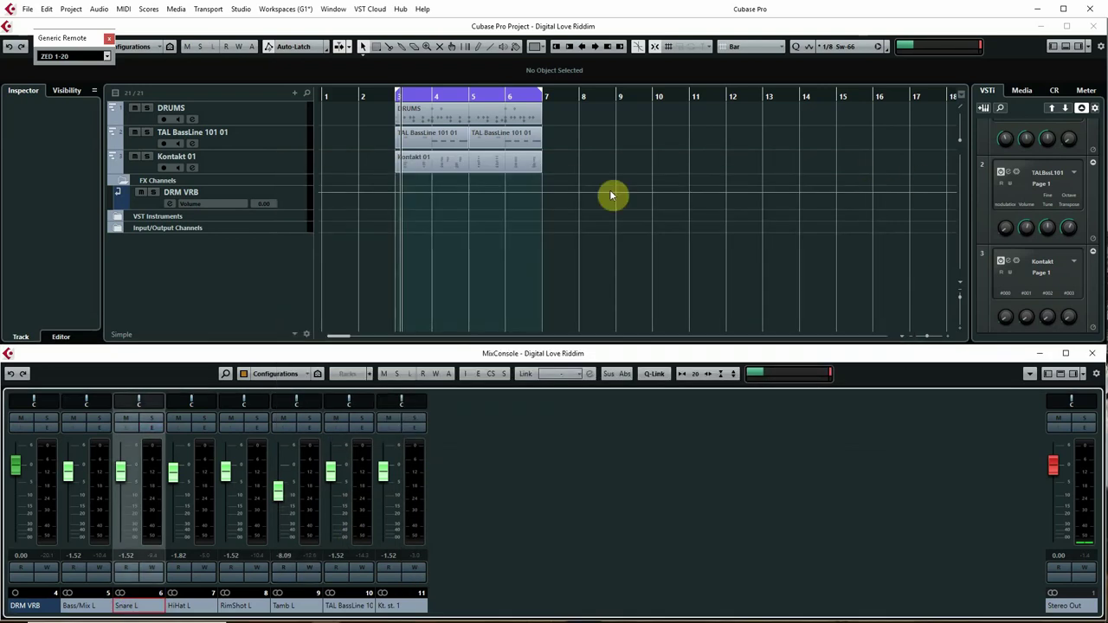
# Add a stereo FX channel named INST VRB with the SP2016 Reverb effect to the first send of the Kt. st. 1 channel.
pyautogui.click(280, 169)
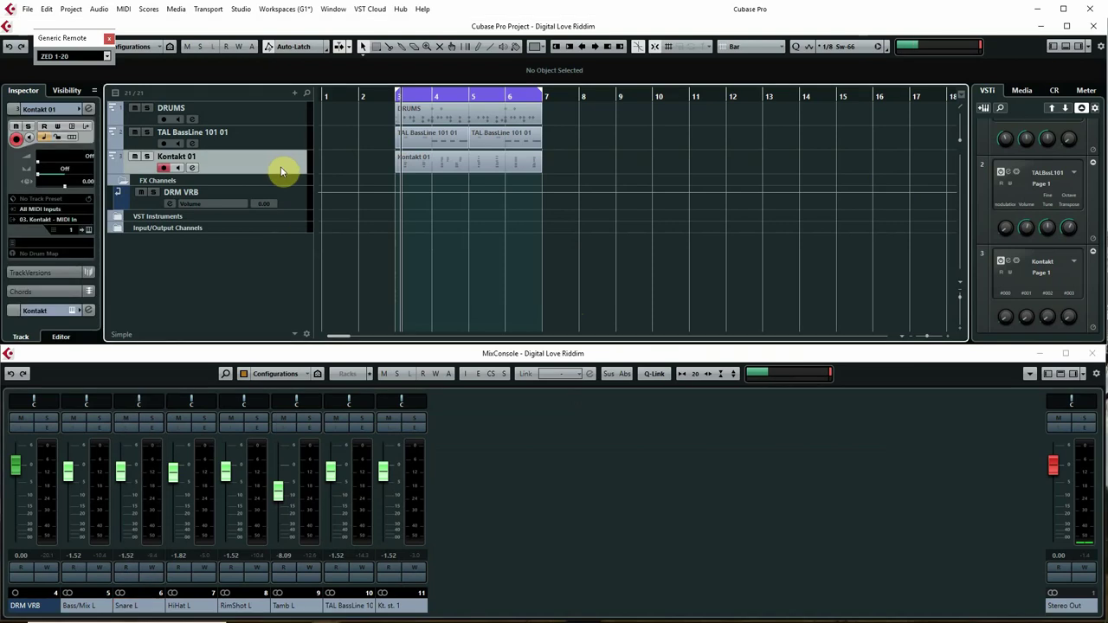
pyautogui.click(44, 285)
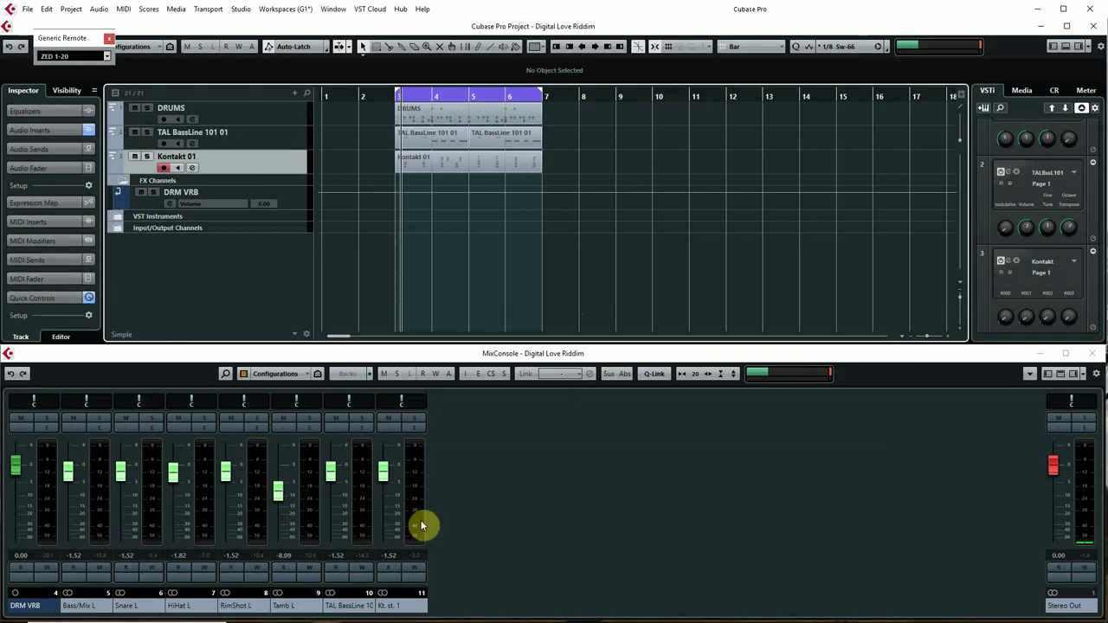
pyautogui.click(415, 430)
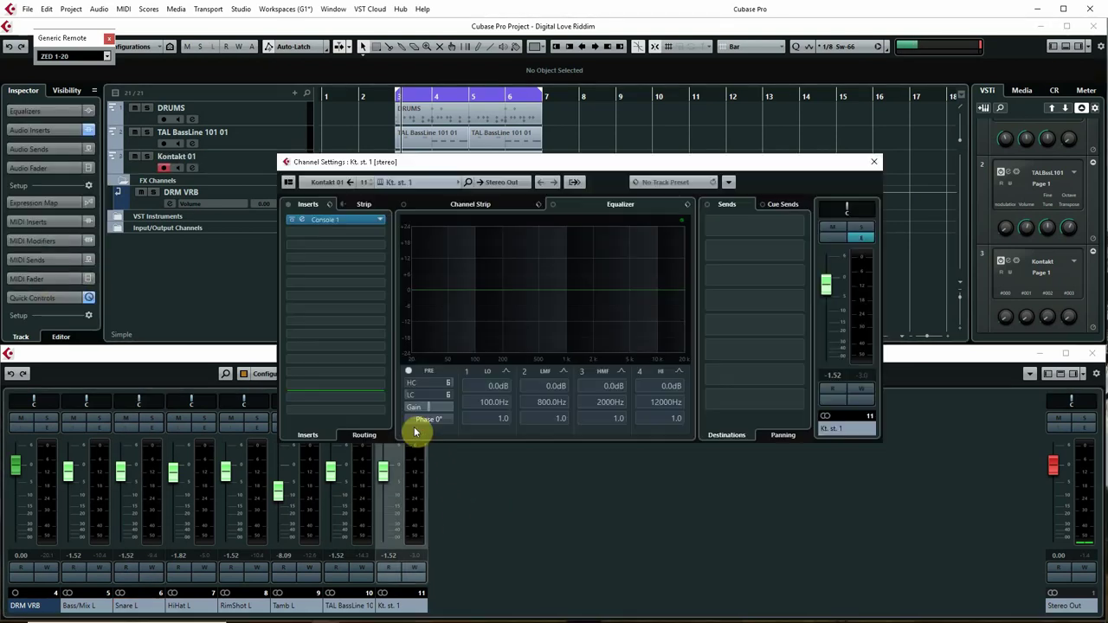
pyautogui.rightClick(749, 217)
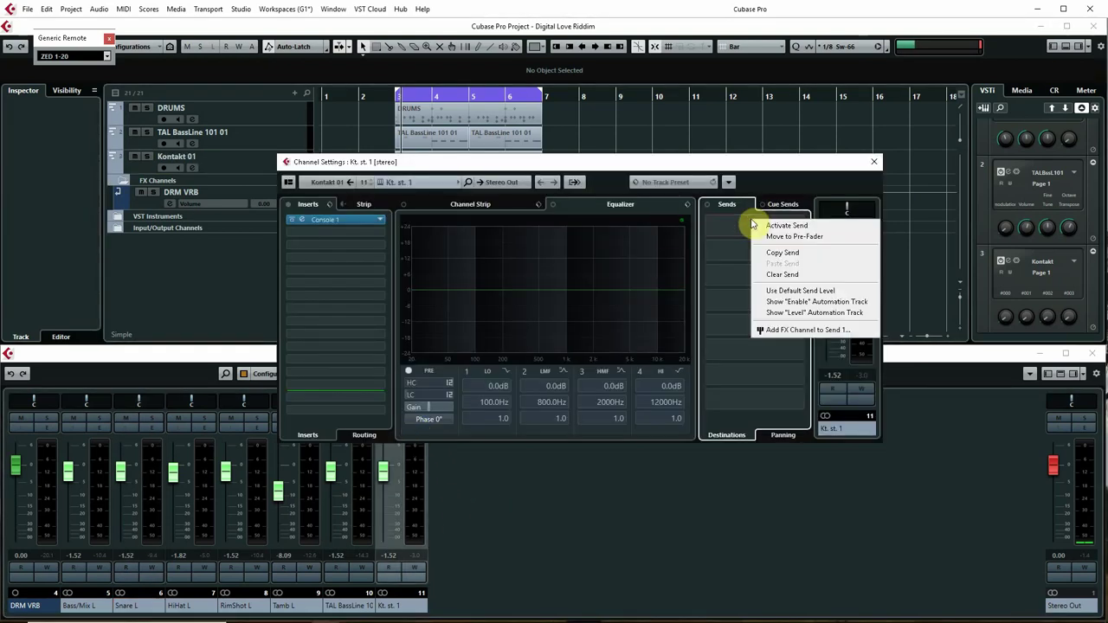
pyautogui.click(803, 330)
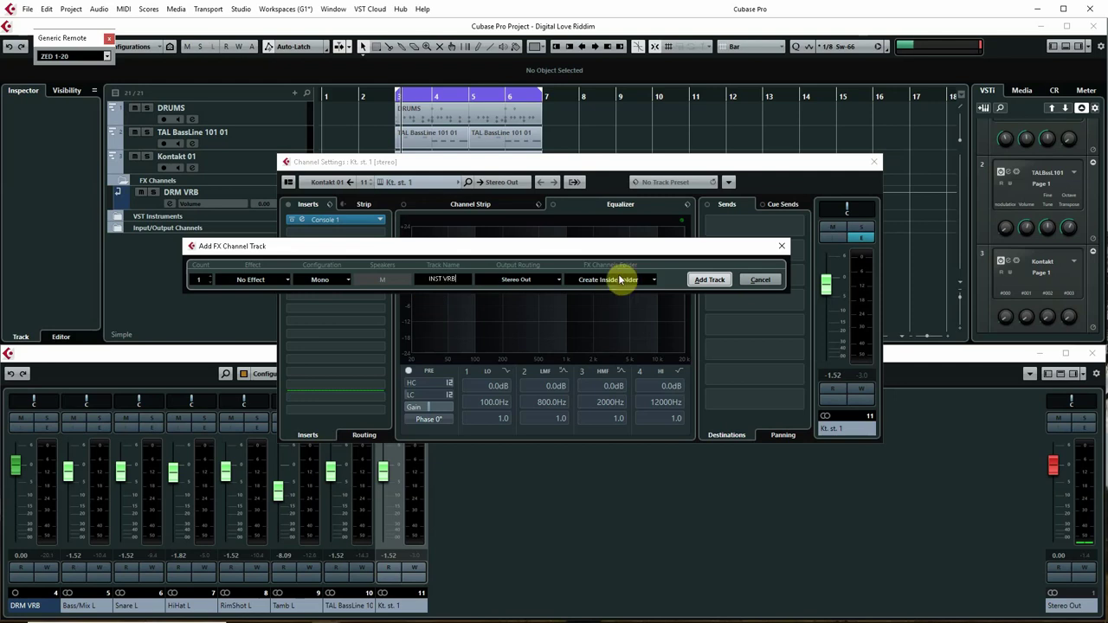
pyautogui.click(317, 279)
pyautogui.click(319, 305)
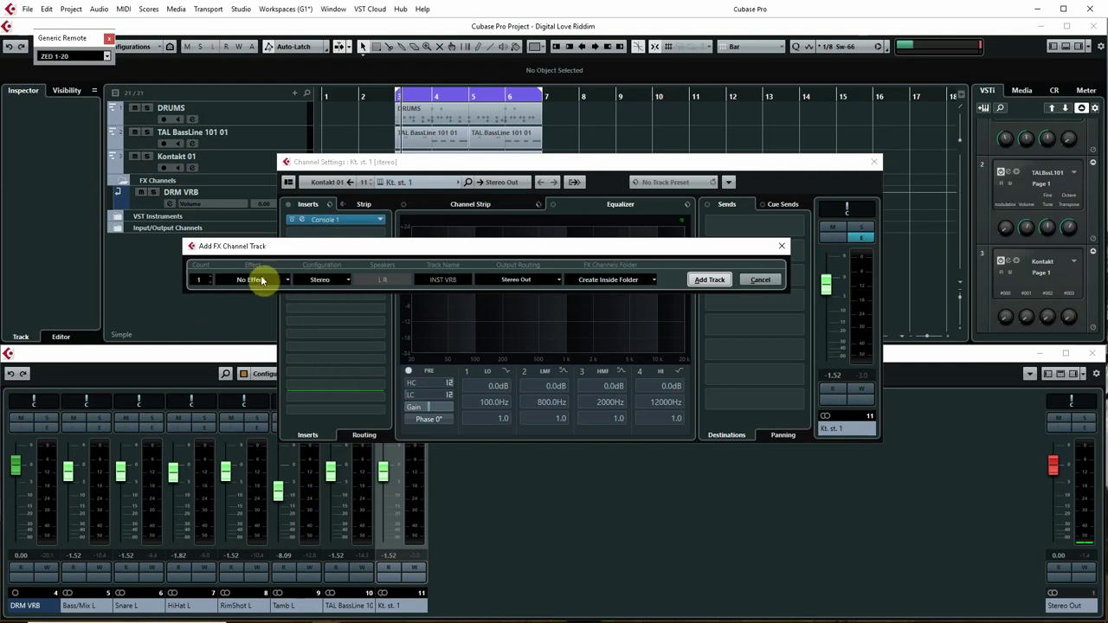
pyautogui.click(261, 279)
pyautogui.write('sp2016')
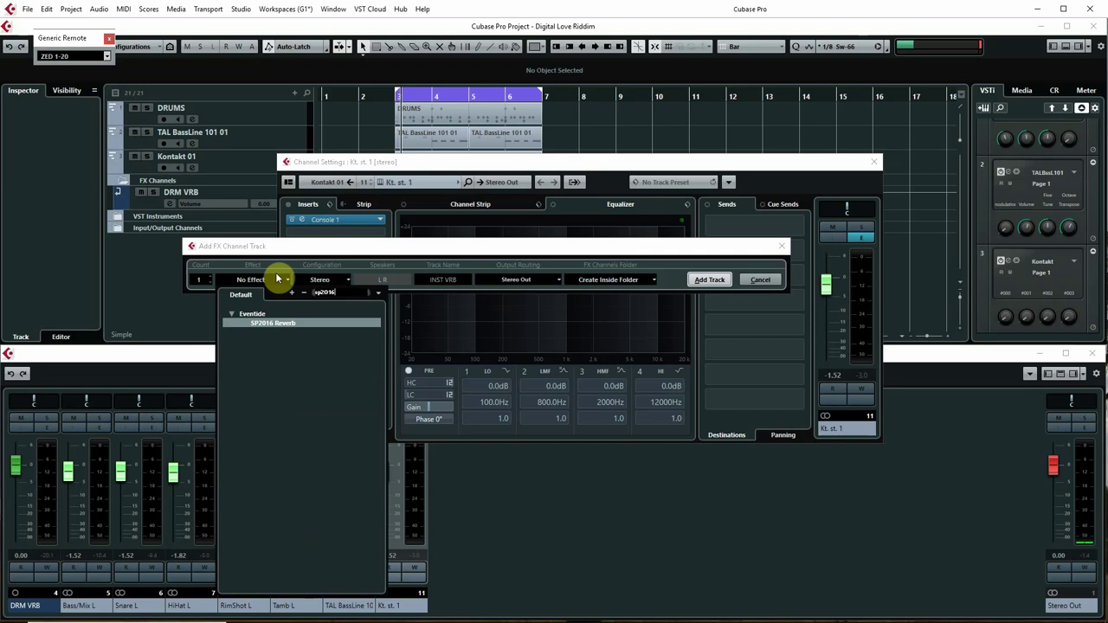
pyautogui.press('Return')
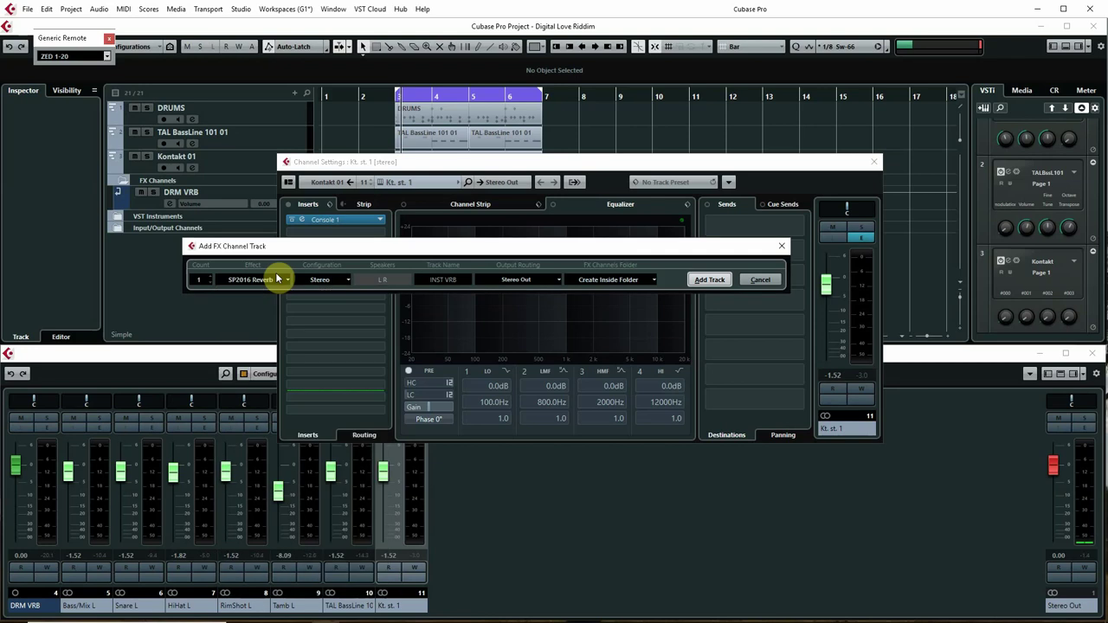
pyautogui.click(698, 278)
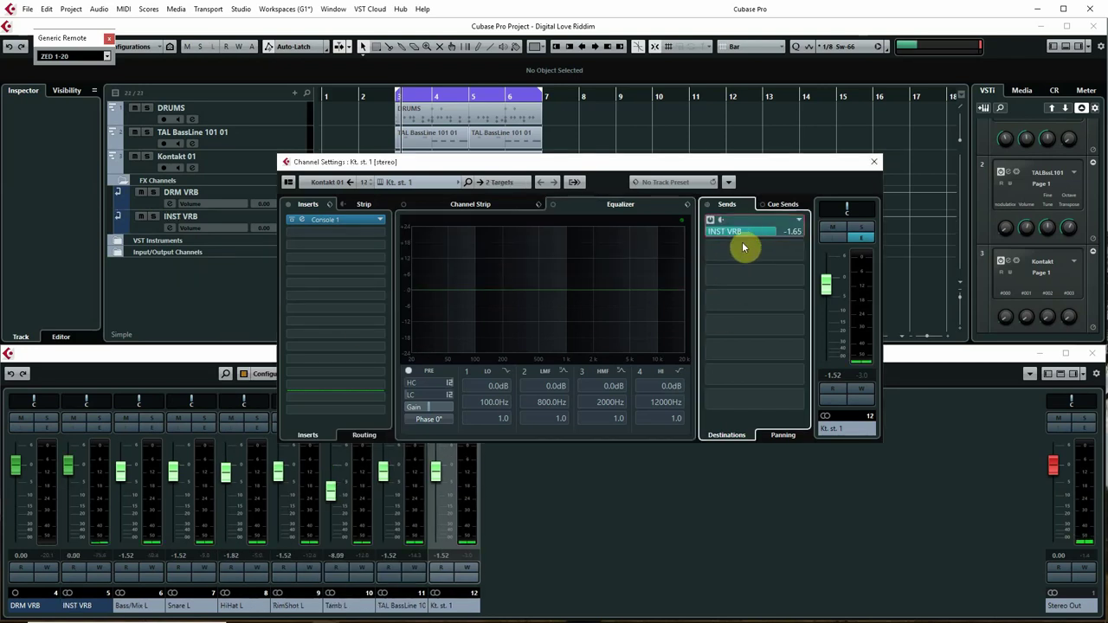
# Set the Kt. st. 1 send level to INST VRB to -19.2, start playback and open its SP2016 Reverb for editing.
pyautogui.moveTo(742, 248); pyautogui.dragTo(706, 269)
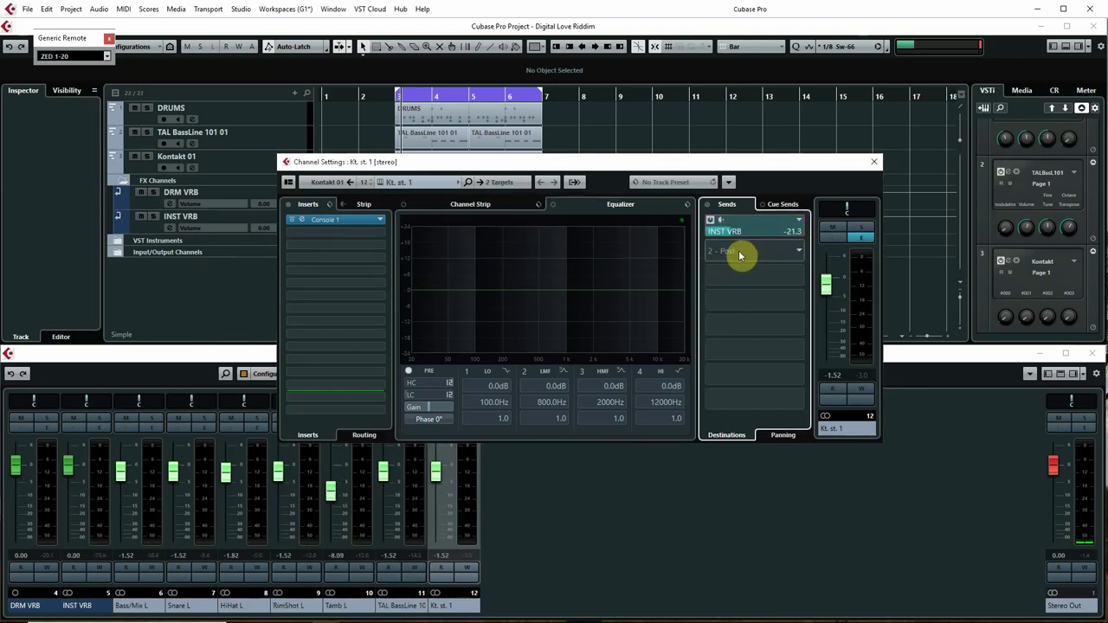
pyautogui.press('space')
pyautogui.rightClick(717, 228)
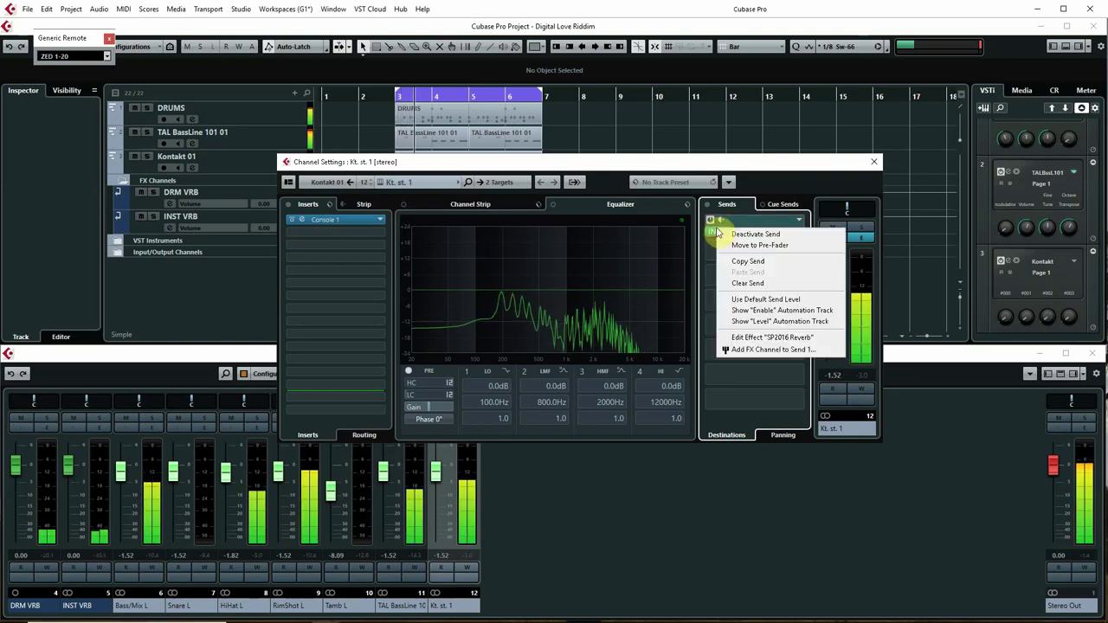
pyautogui.click(766, 337)
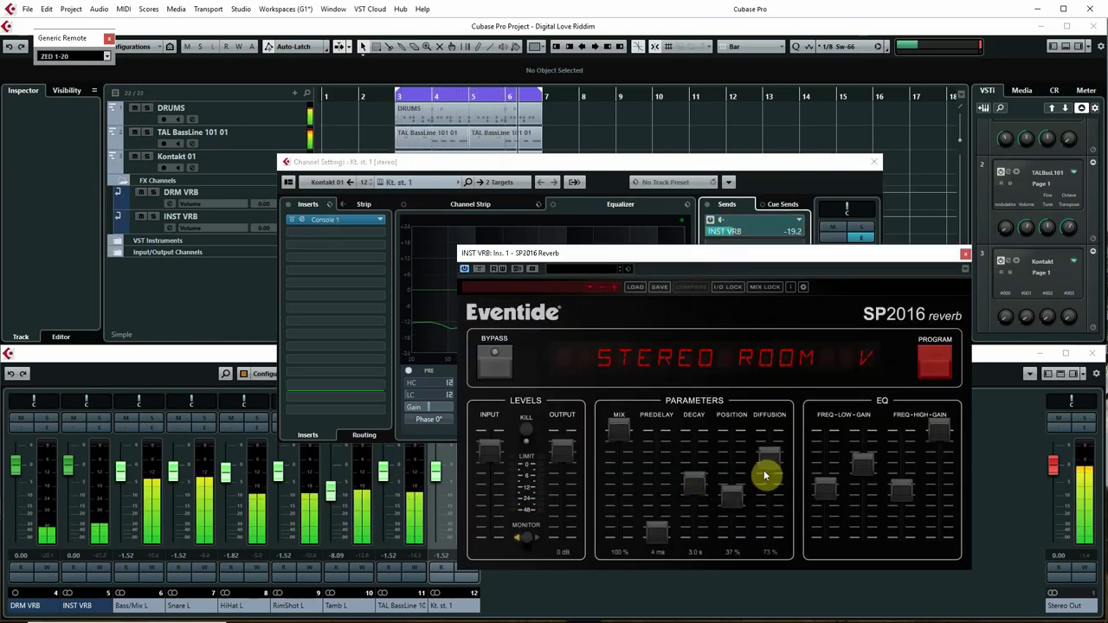
# Set the INST VRB reverb to 100% diffusion and 2.1 s decay, with EQ low gain -4, high gain -4 dB and high rolloff 8.0.
pyautogui.moveTo(768, 463); pyautogui.dragTo(769, 423)
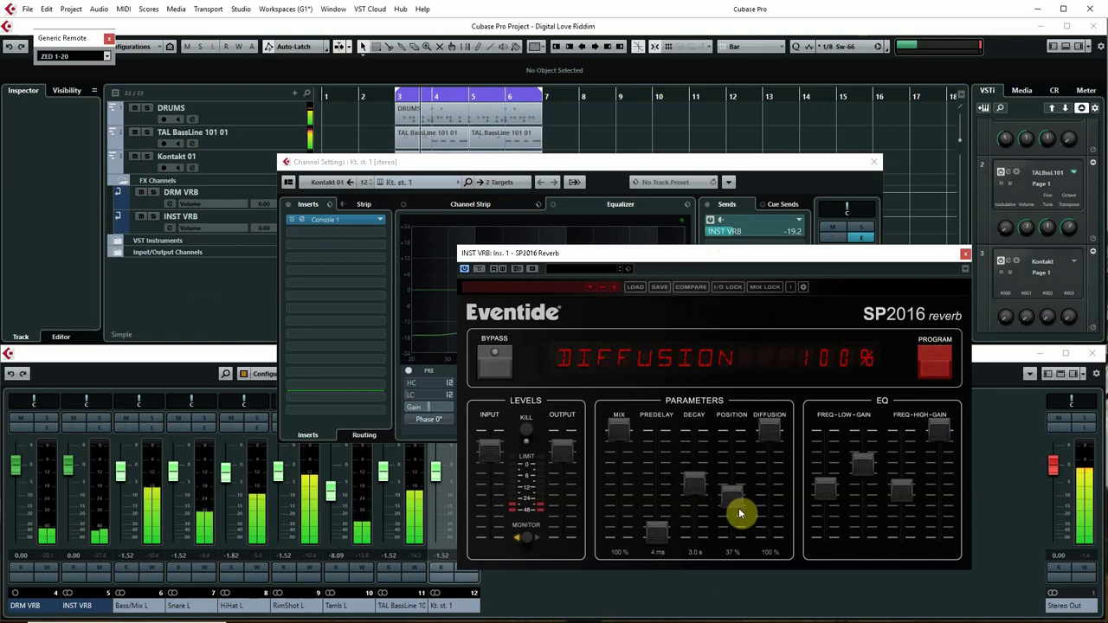
pyautogui.moveTo(694, 490); pyautogui.dragTo(695, 502)
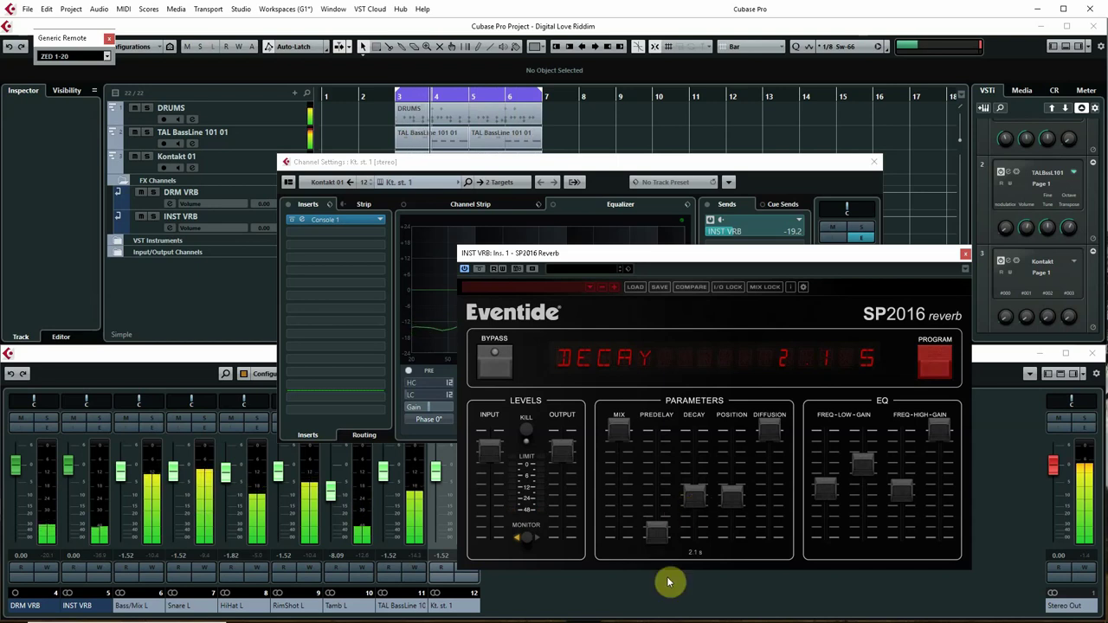
pyautogui.moveTo(868, 472); pyautogui.dragTo(860, 504)
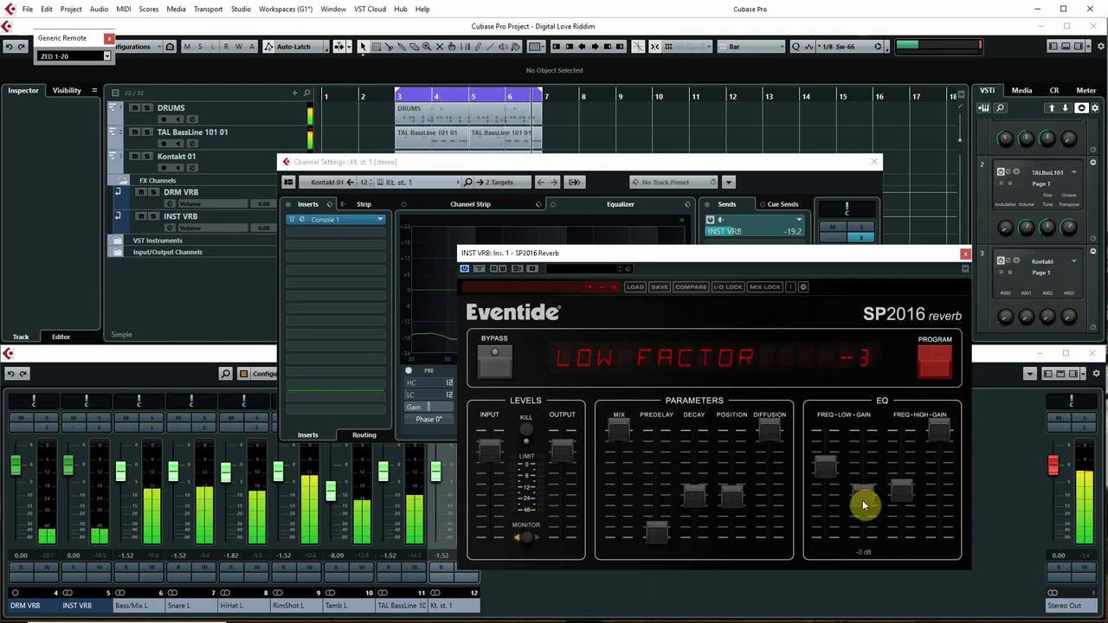
pyautogui.moveTo(938, 433); pyautogui.dragTo(914, 427)
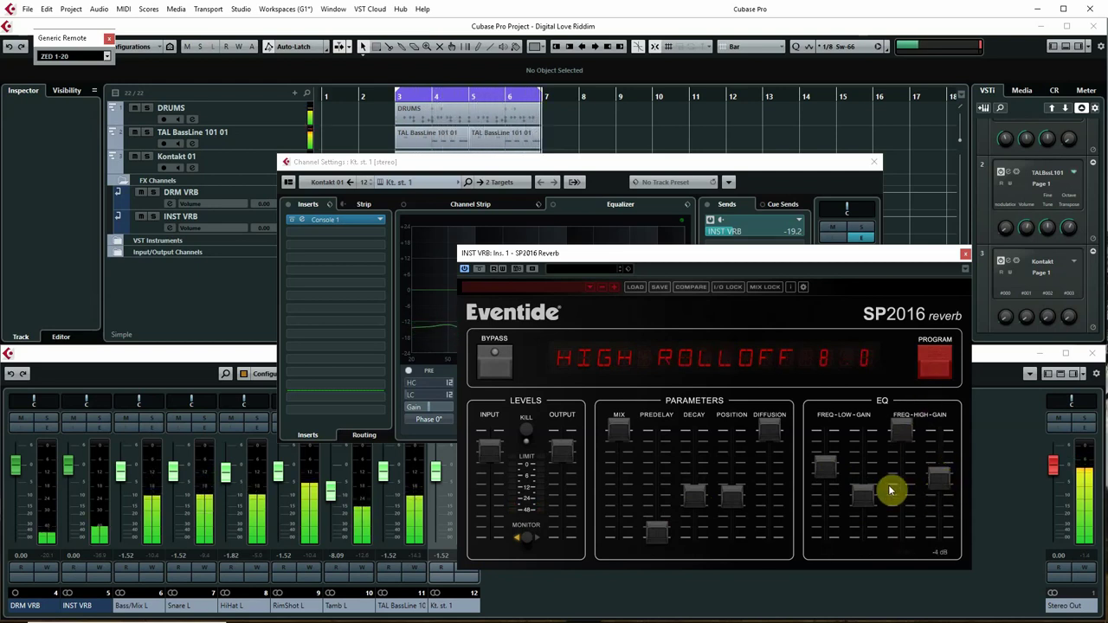
pyautogui.moveTo(867, 491); pyautogui.dragTo(867, 498)
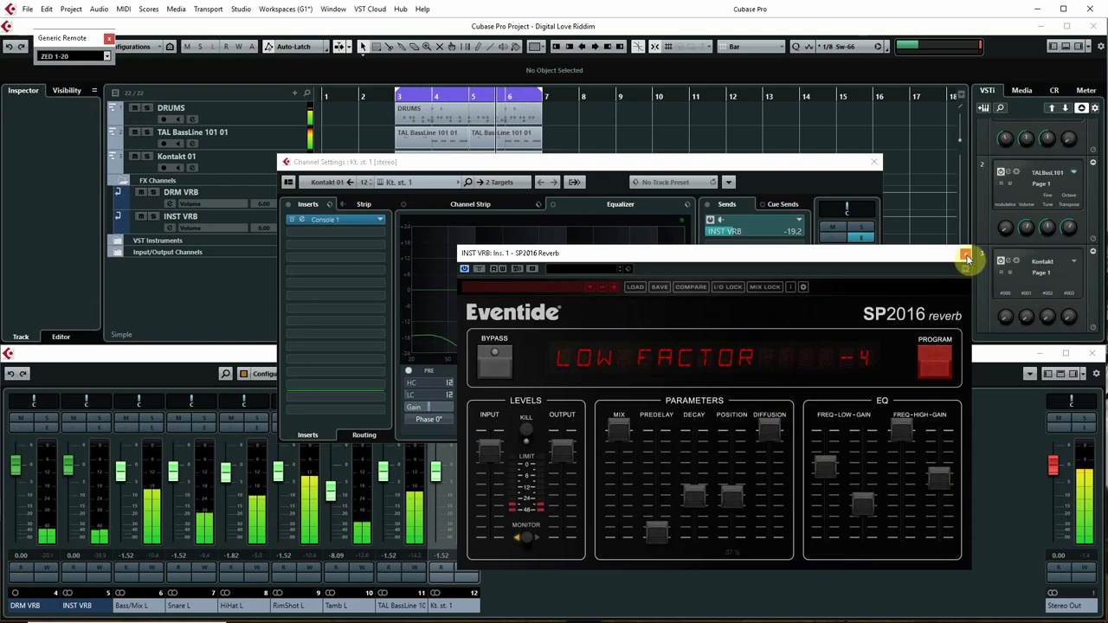
# Set the INST VRB reverb's decay to 2.3 s, audition the vintage Room program and return it to vintage Stereo Room.
pyautogui.click(696, 499)
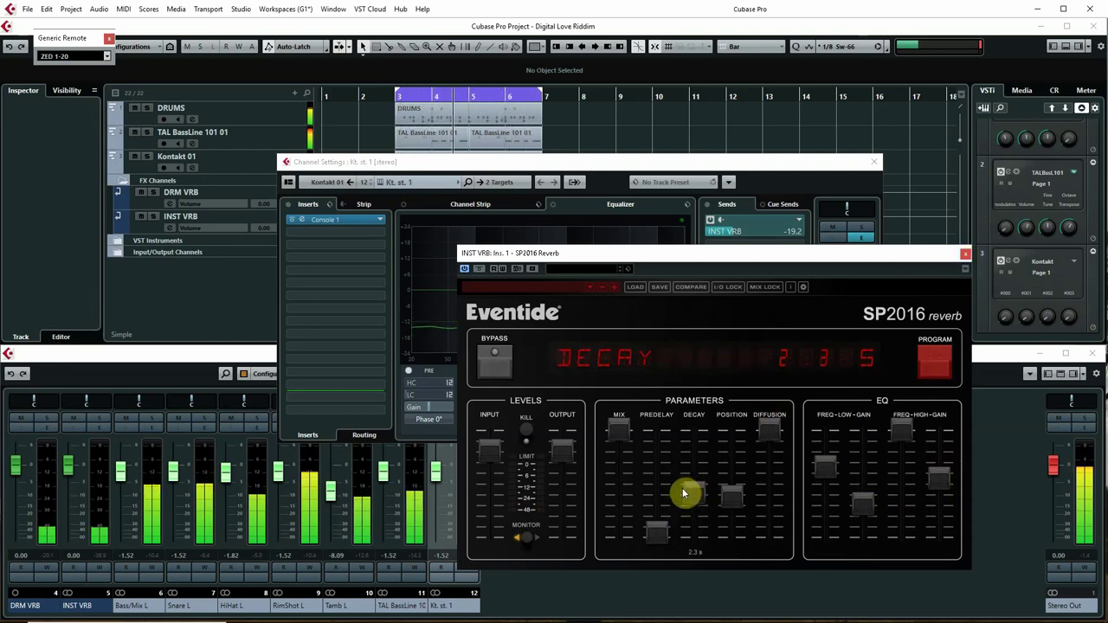
pyautogui.click(935, 362)
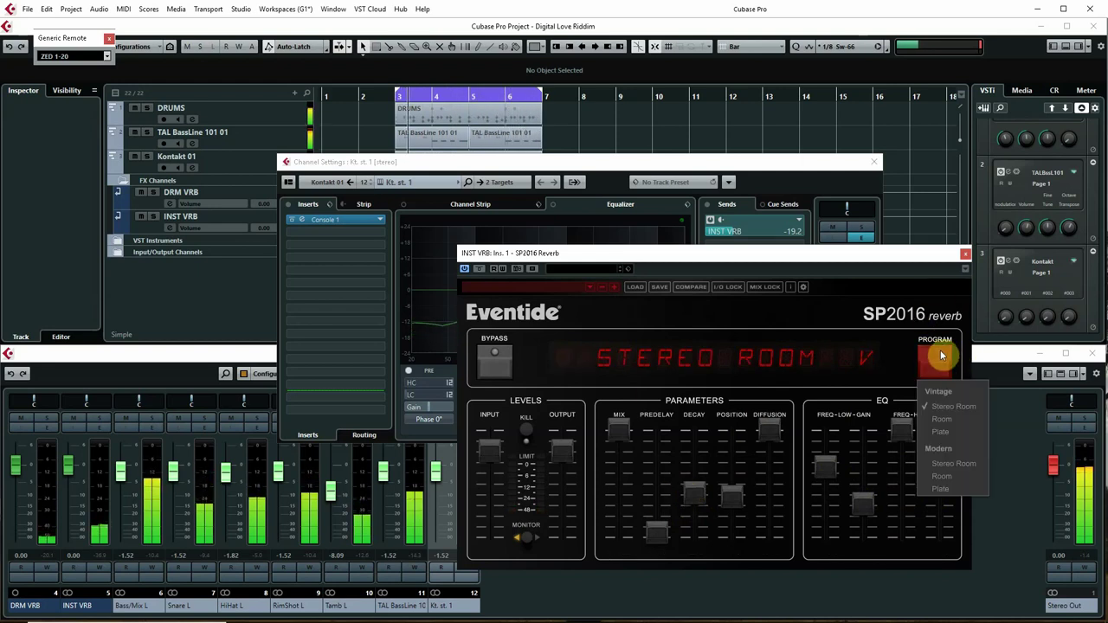
pyautogui.click(950, 418)
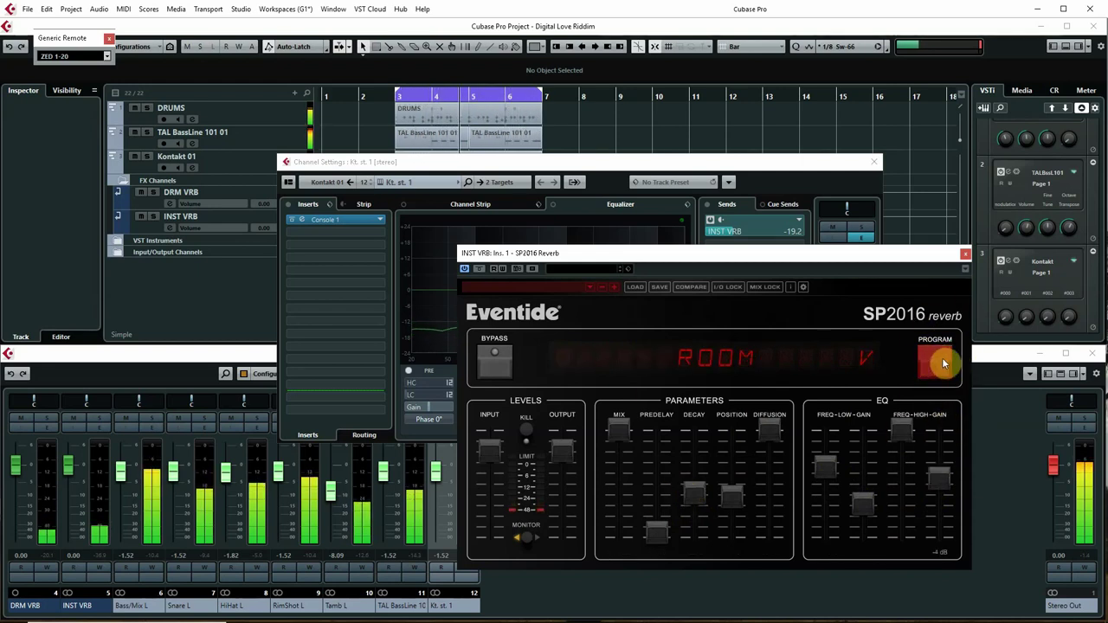
pyautogui.click(945, 360)
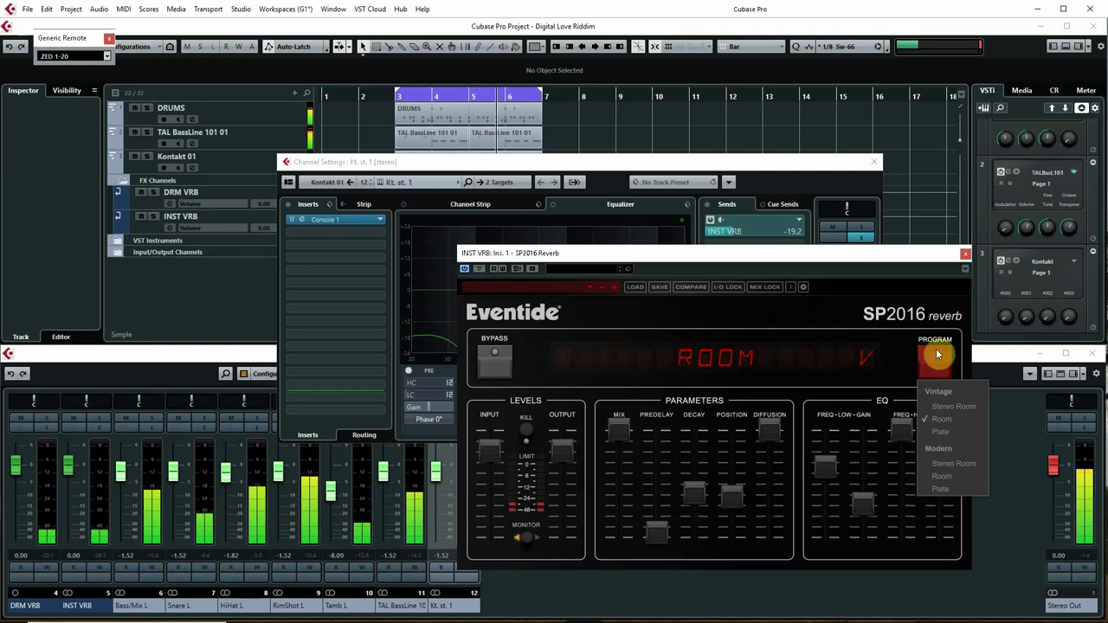
pyautogui.click(965, 407)
# Close the INST VRB reverb, set the Kt. st. 1 send level to -18.0 and close its channel settings.
pyautogui.click(965, 253)
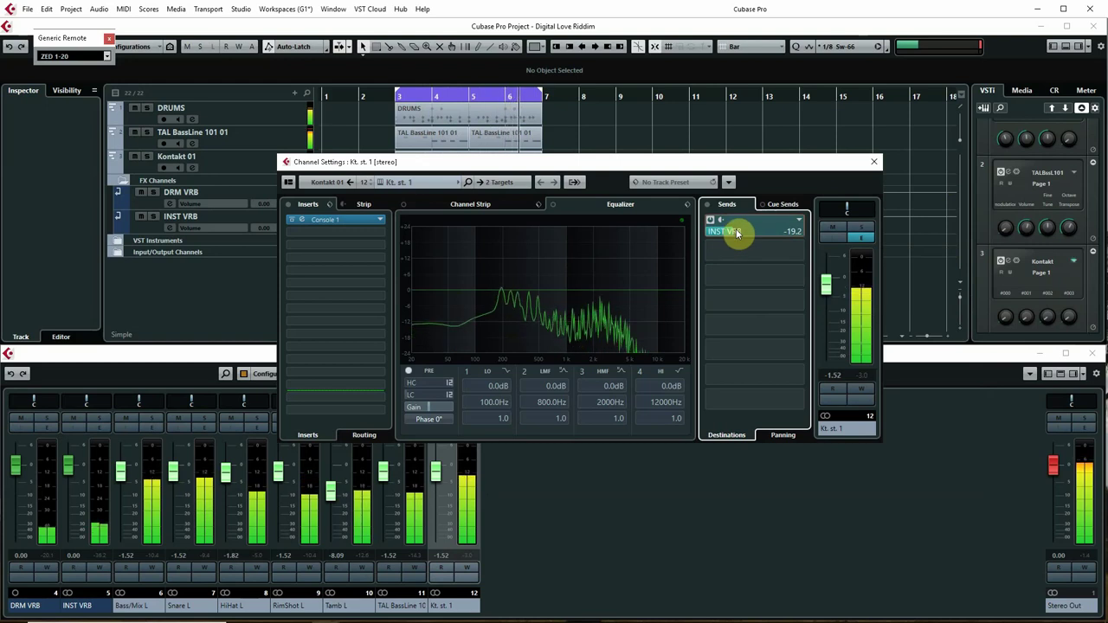
pyautogui.scroll(2, 737, 234)
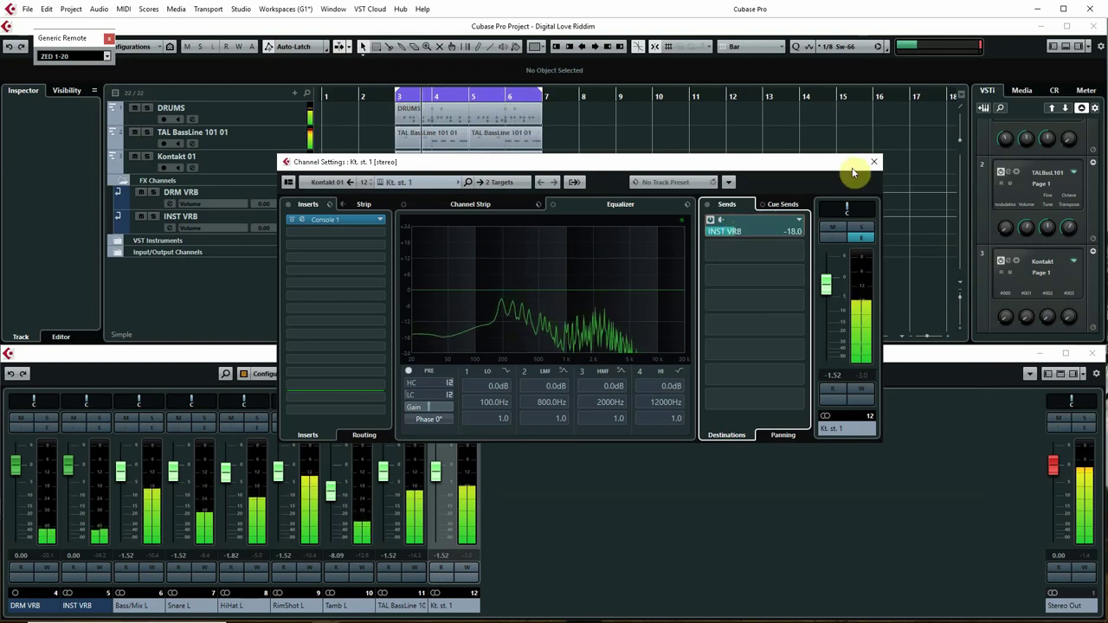
pyautogui.click(874, 162)
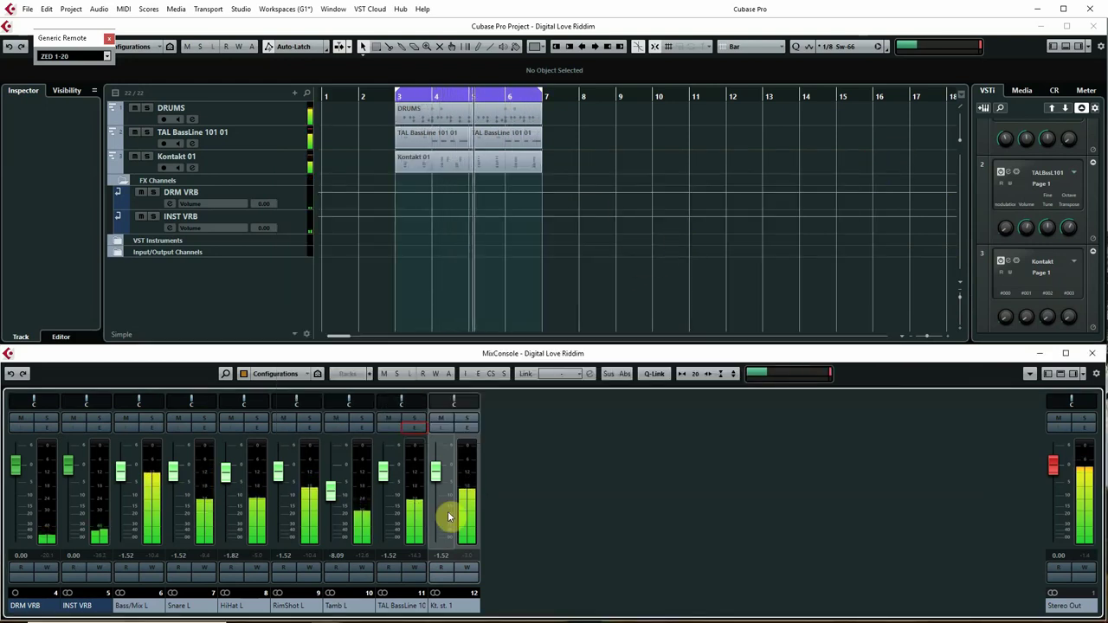
# Lower the Kt. st. 1 fader to -3.51 and the Tamb L fader to -9.43.
pyautogui.moveTo(436, 470); pyautogui.dragTo(437, 488)
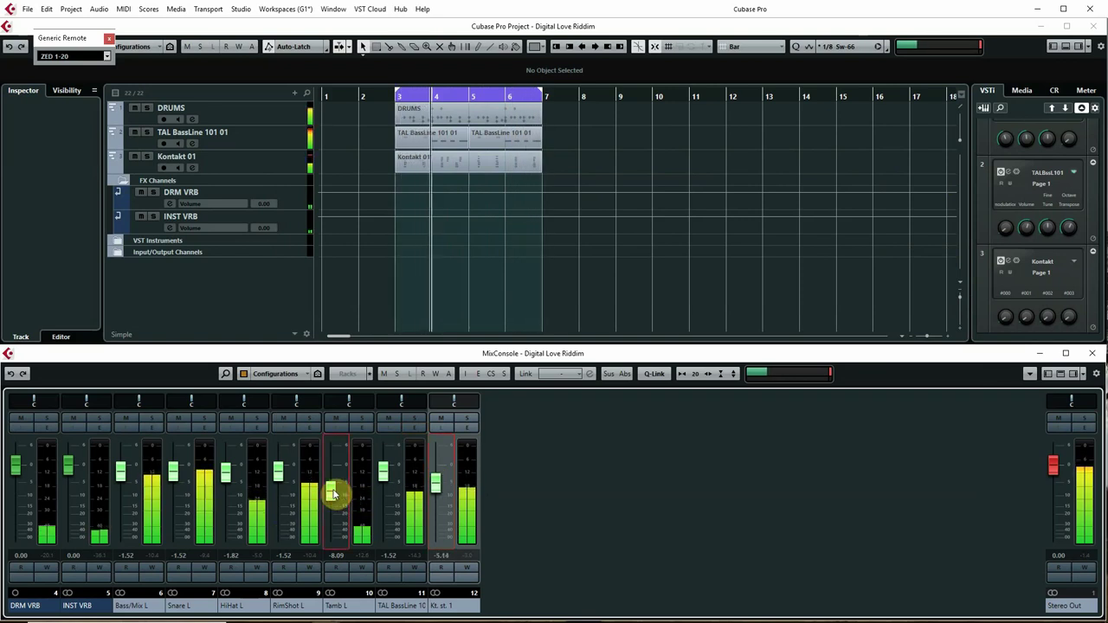
pyautogui.moveTo(334, 494); pyautogui.dragTo(334, 499)
pyautogui.moveTo(439, 482); pyautogui.dragTo(439, 478)
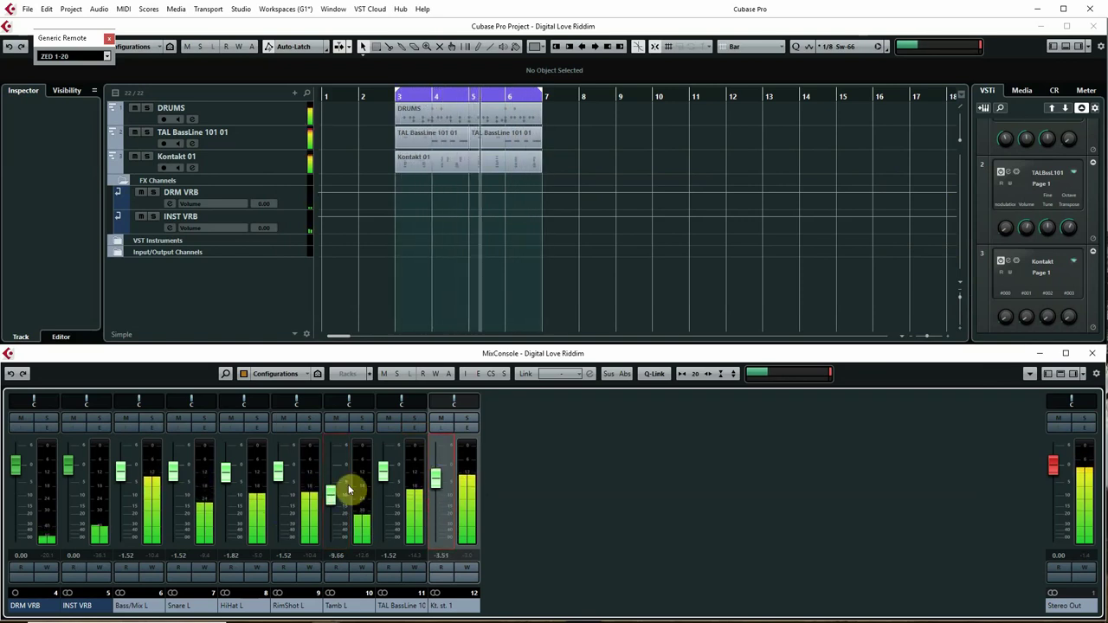
pyautogui.moveTo(334, 494); pyautogui.dragTo(333, 499)
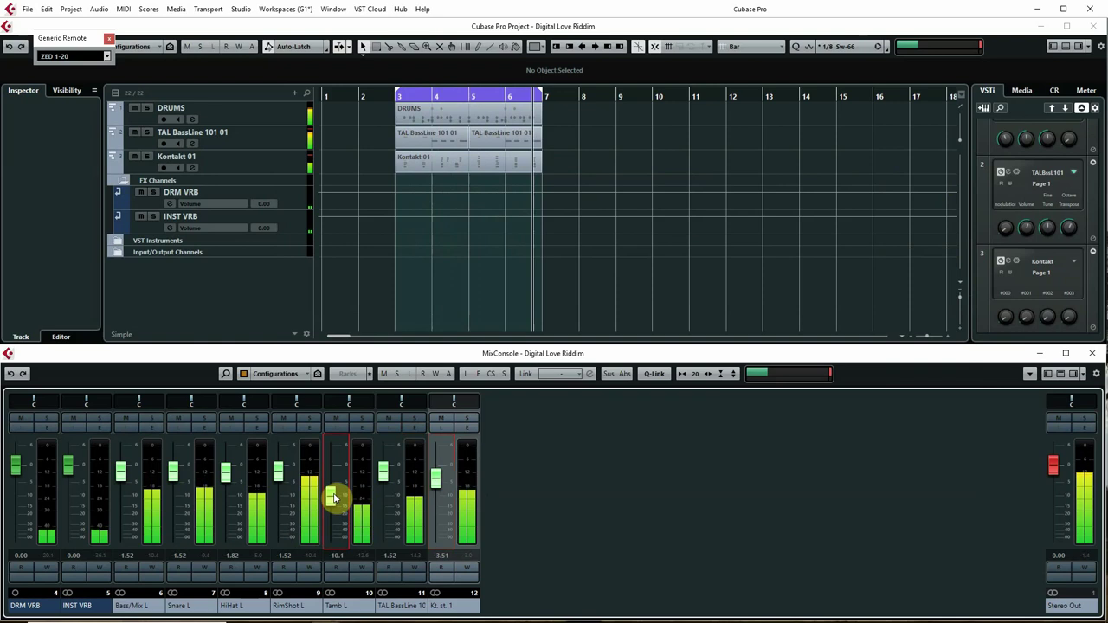
pyautogui.rightClick(333, 498)
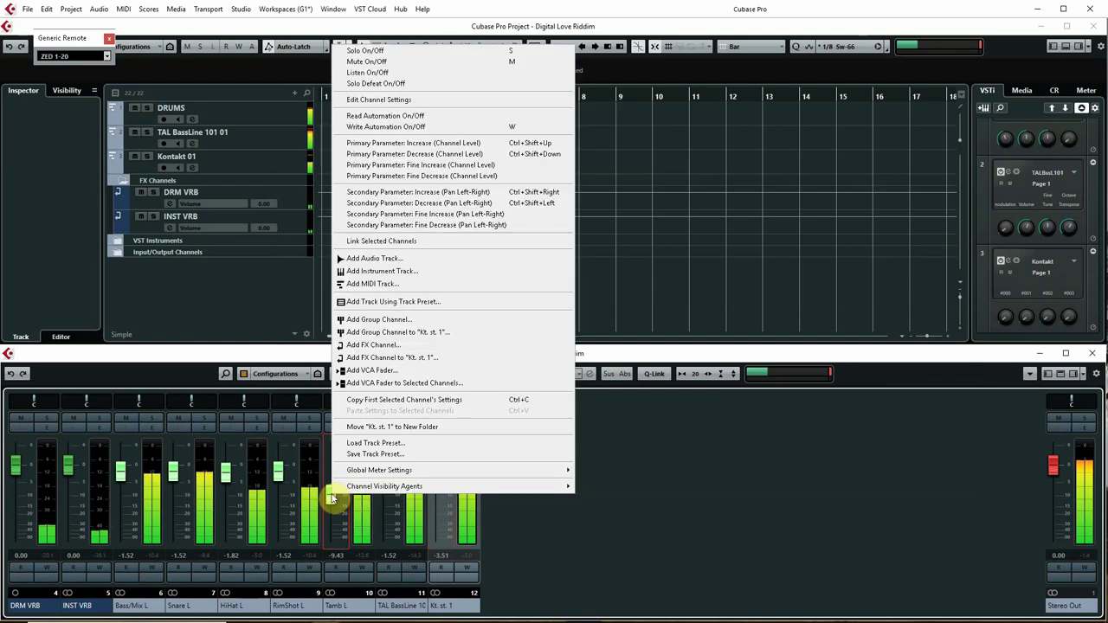
pyautogui.click(332, 498)
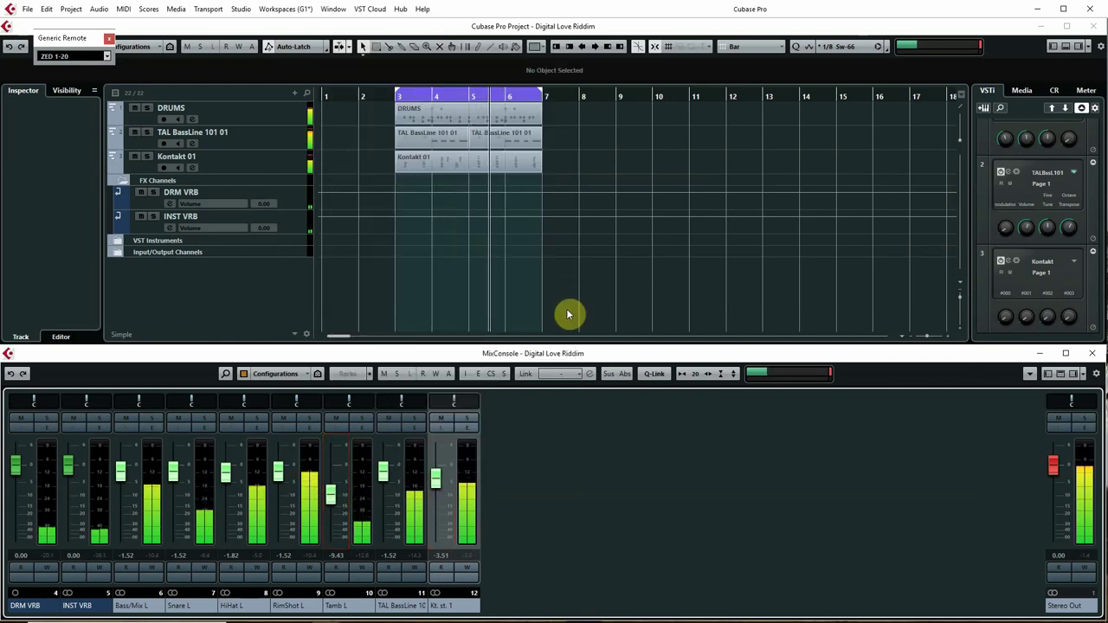
# Mute the Kt. st. 1, TAL BassLine 101, Tamb L, RimShot L, HiHat L and Snare L channels.
pyautogui.click(439, 419)
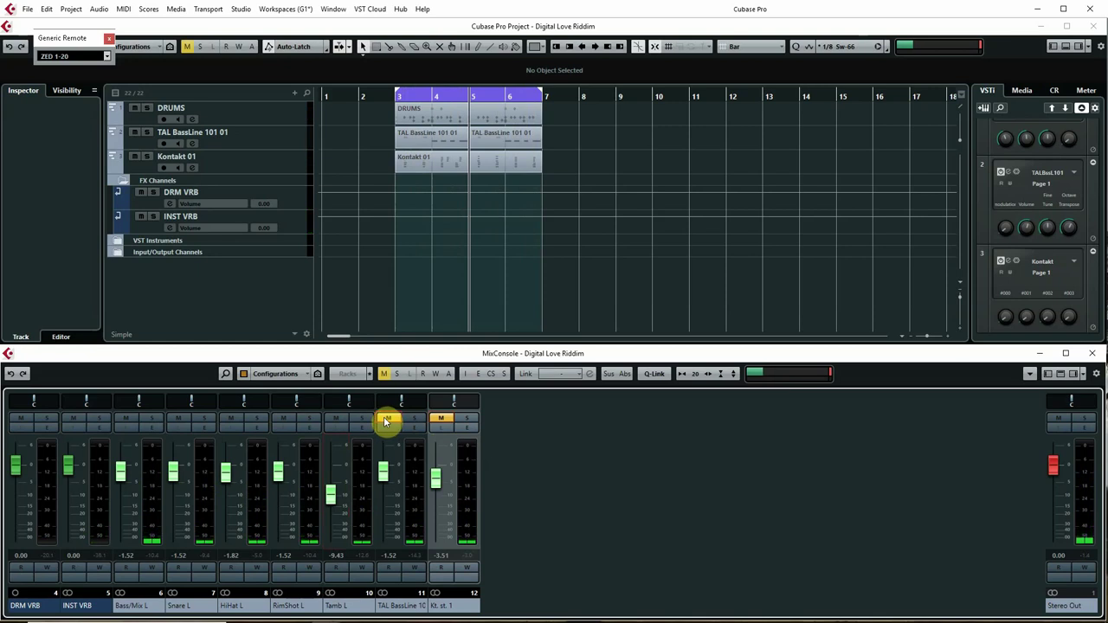
pyautogui.click(387, 421)
pyautogui.click(335, 420)
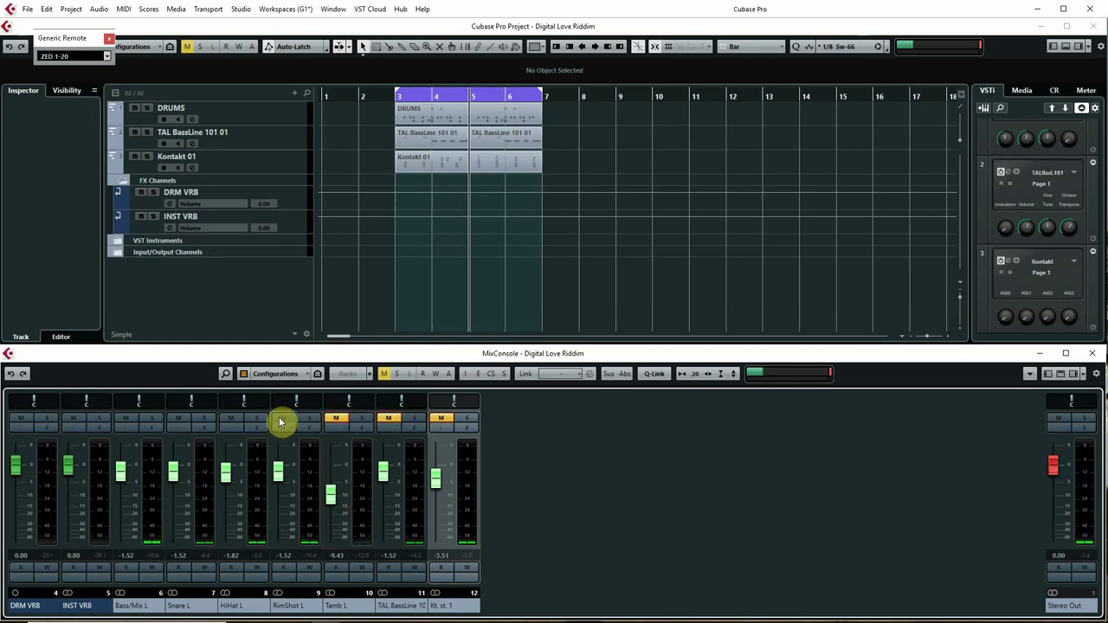
pyautogui.click(280, 421)
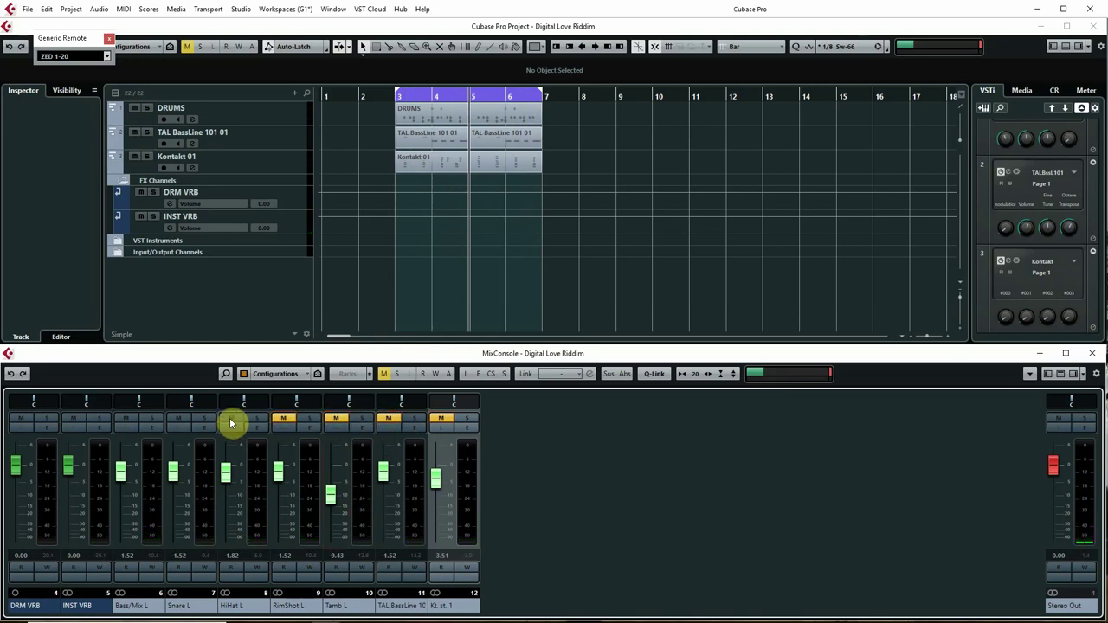
pyautogui.click(230, 420)
pyautogui.click(178, 419)
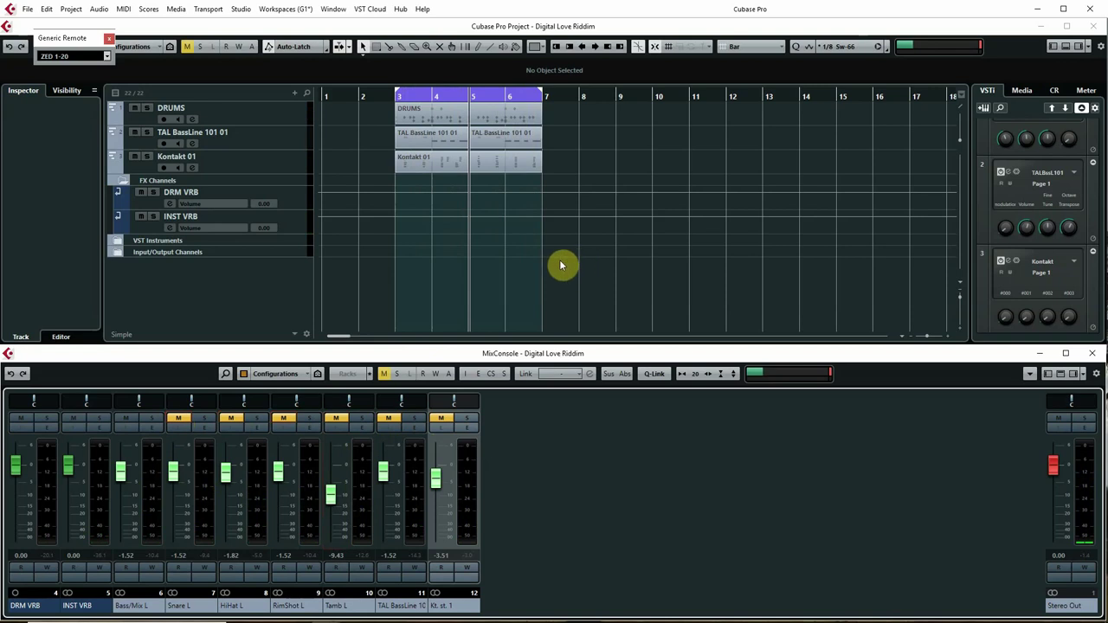
# Play the loop from its start and, in Console 1, unmute Snare L and mute HiHat L.
pyautogui.press('KP_1')
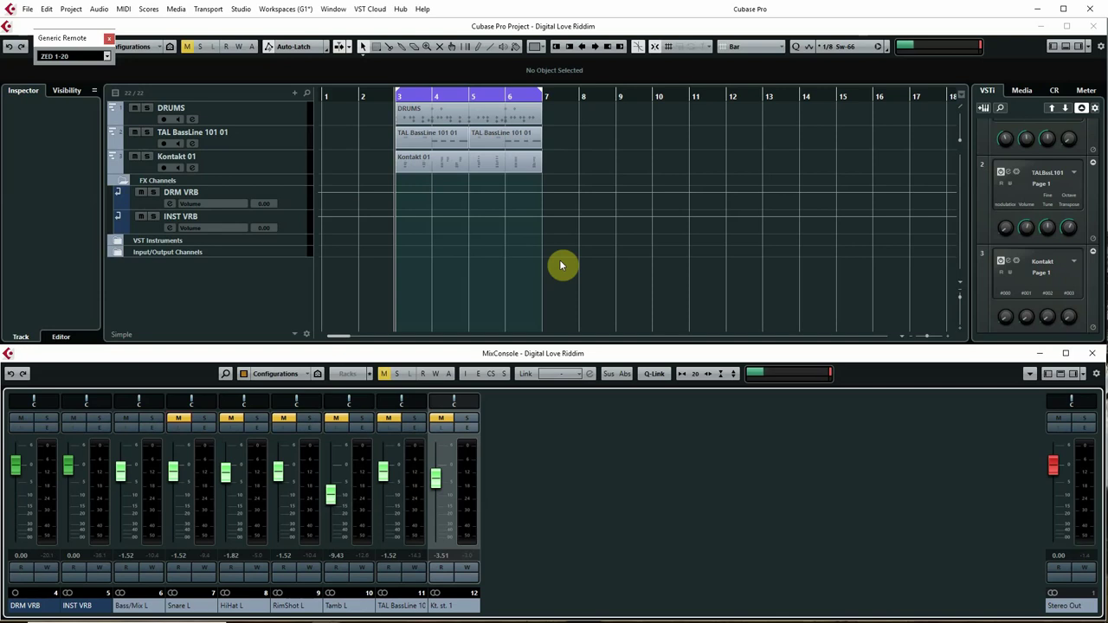
pyautogui.press('space')
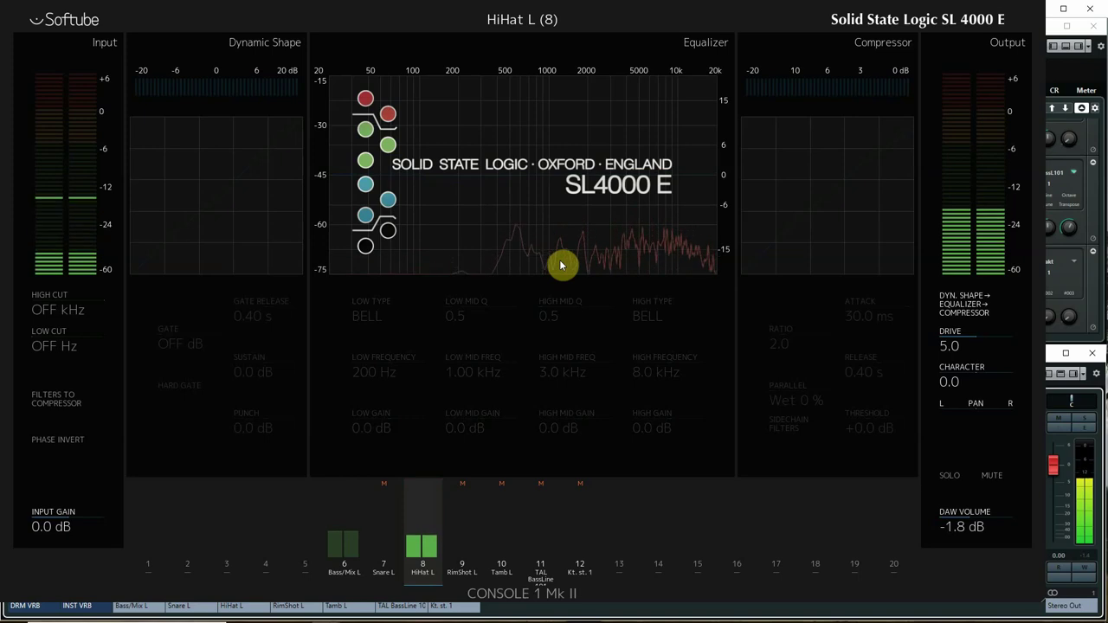
pyautogui.press('Left')
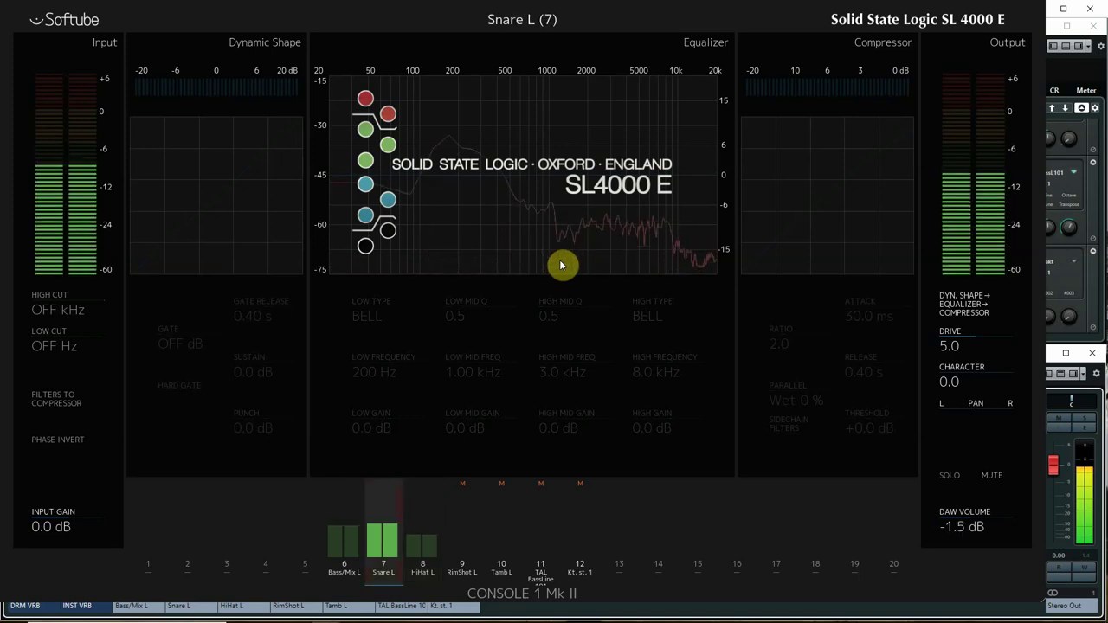
pyautogui.press('Right')
pyautogui.press('m')
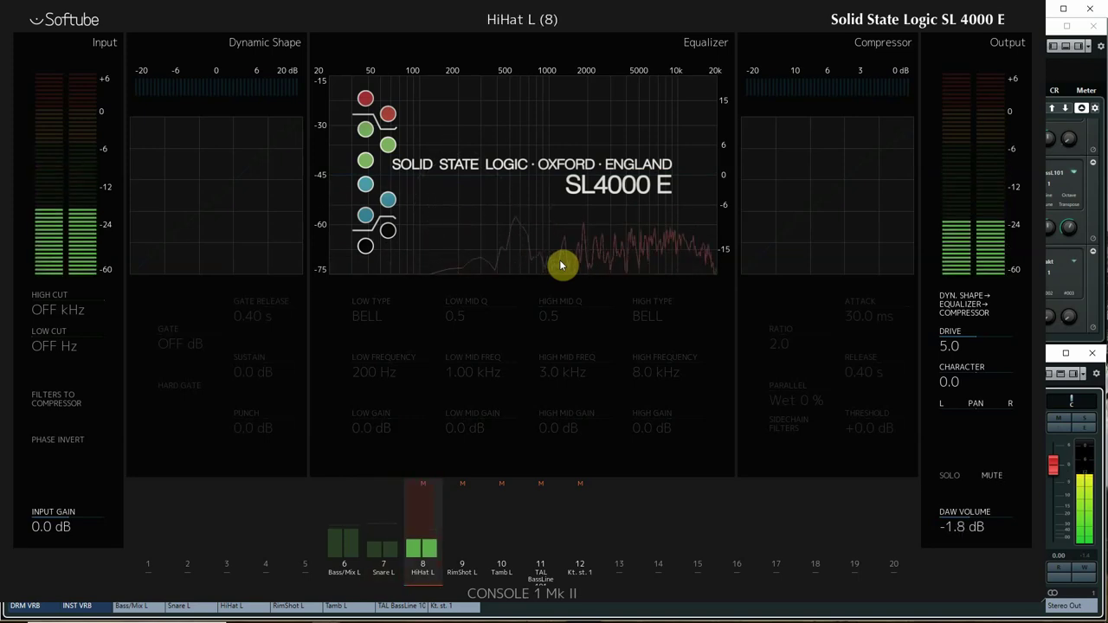
pyautogui.press('Left')
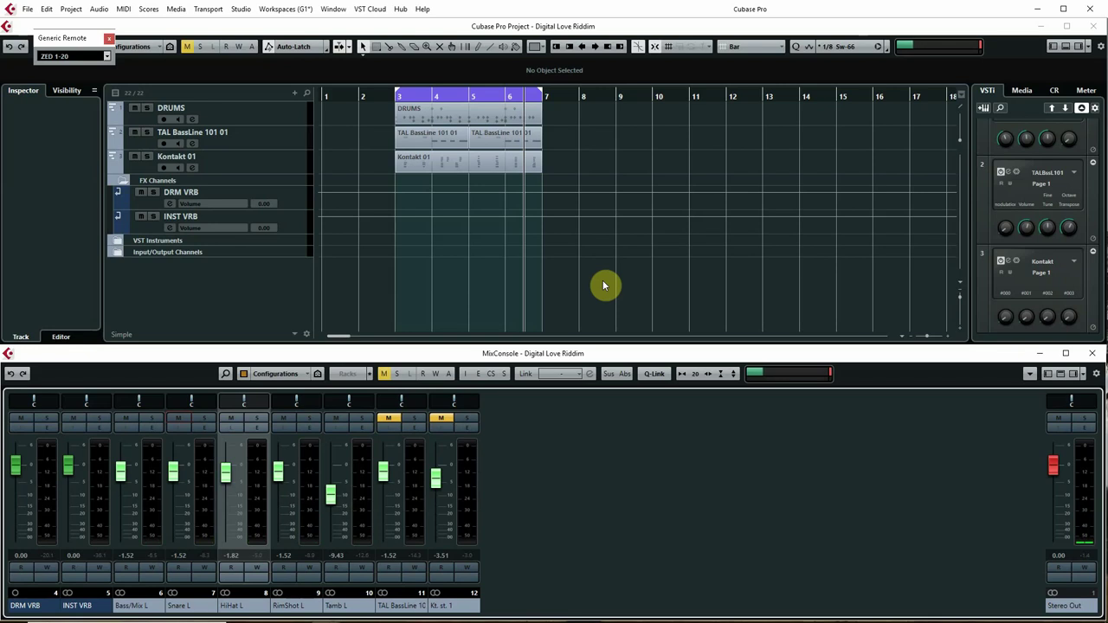
# Audition the drum loop, restart playback from the loop start and unmute TAL BassLine 101.
pyautogui.press('space')
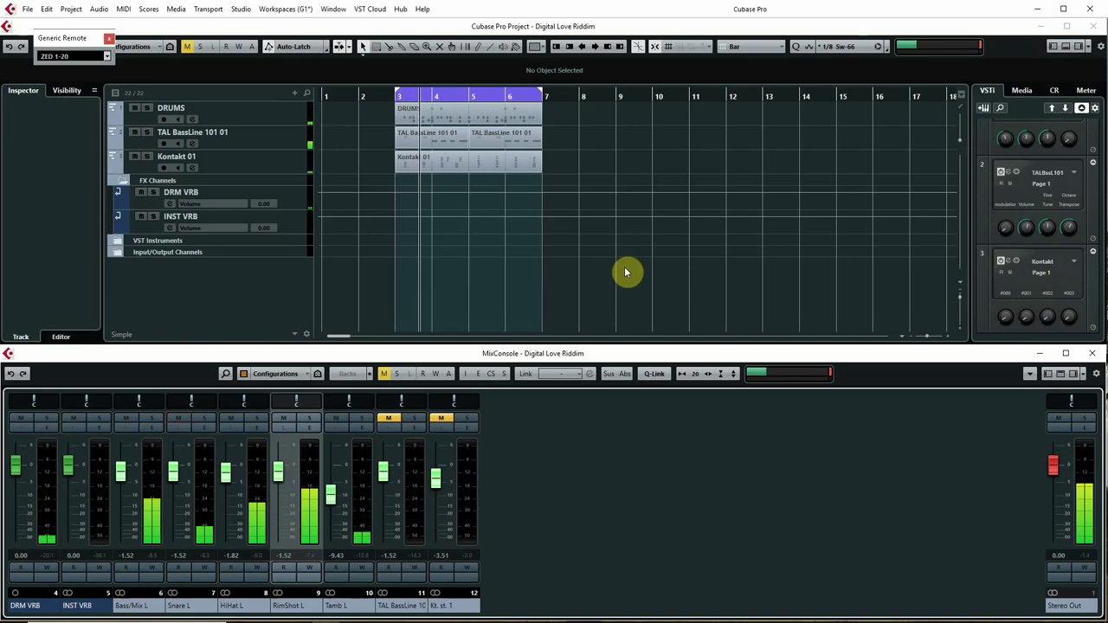
pyautogui.press('space')
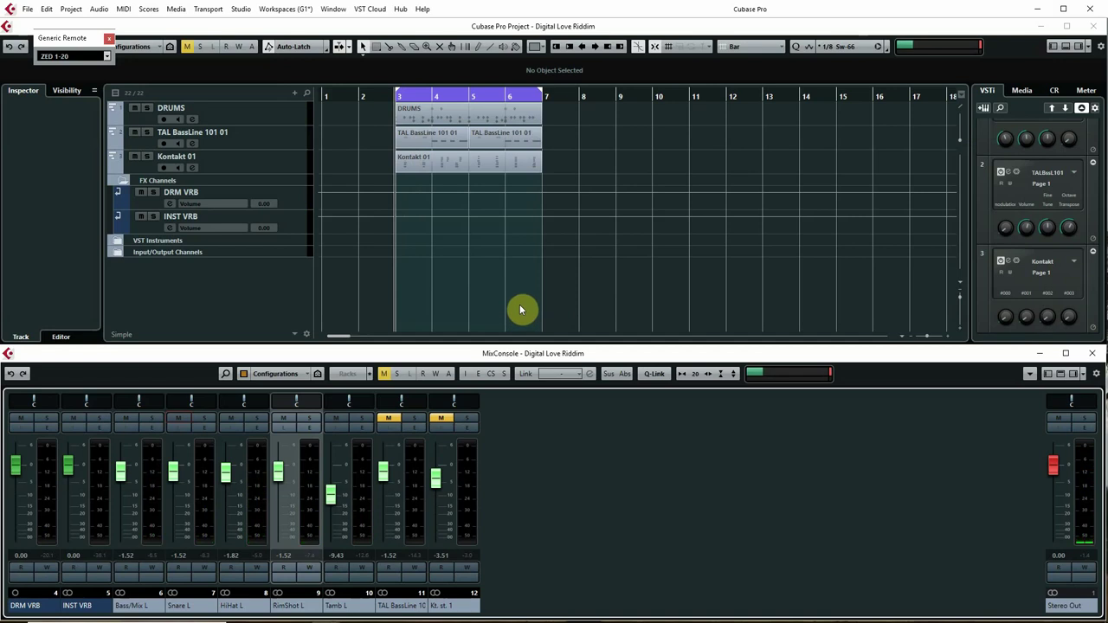
pyautogui.press('space')
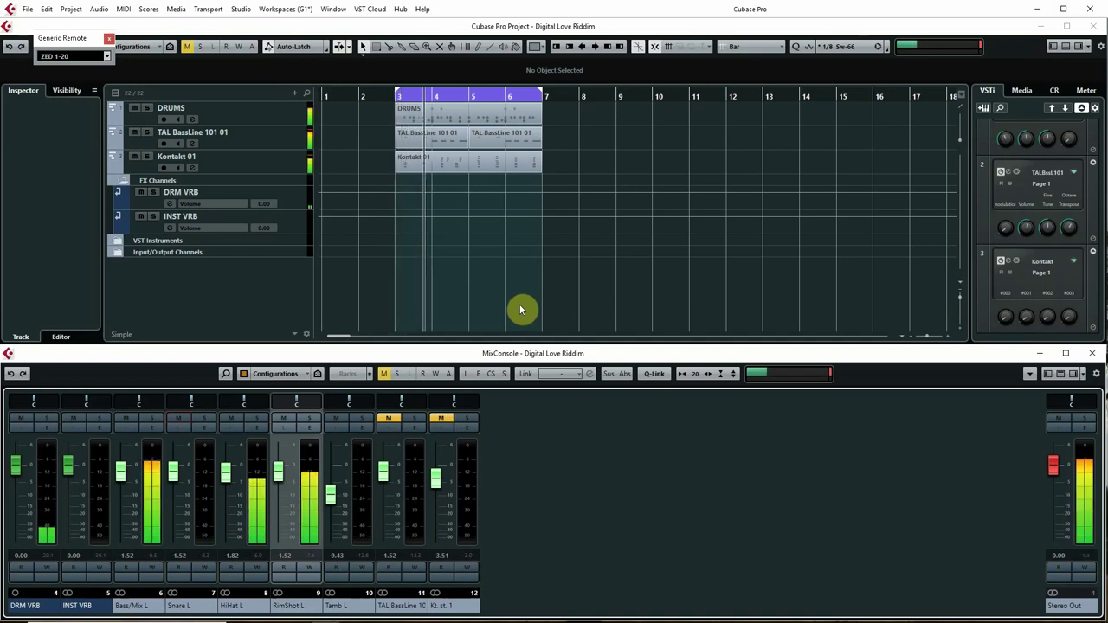
pyautogui.press('m')
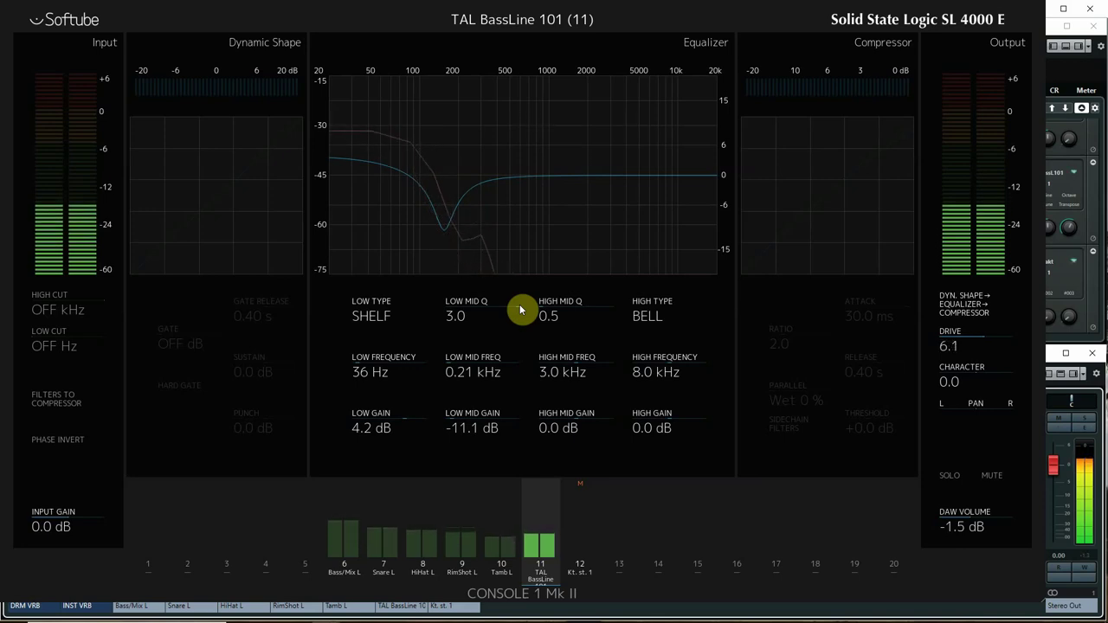
# Close the Console 1 display and lower the TAL BassLine 101 fader to -2.79.
pyautogui.hotkey('ctrl', 'w')
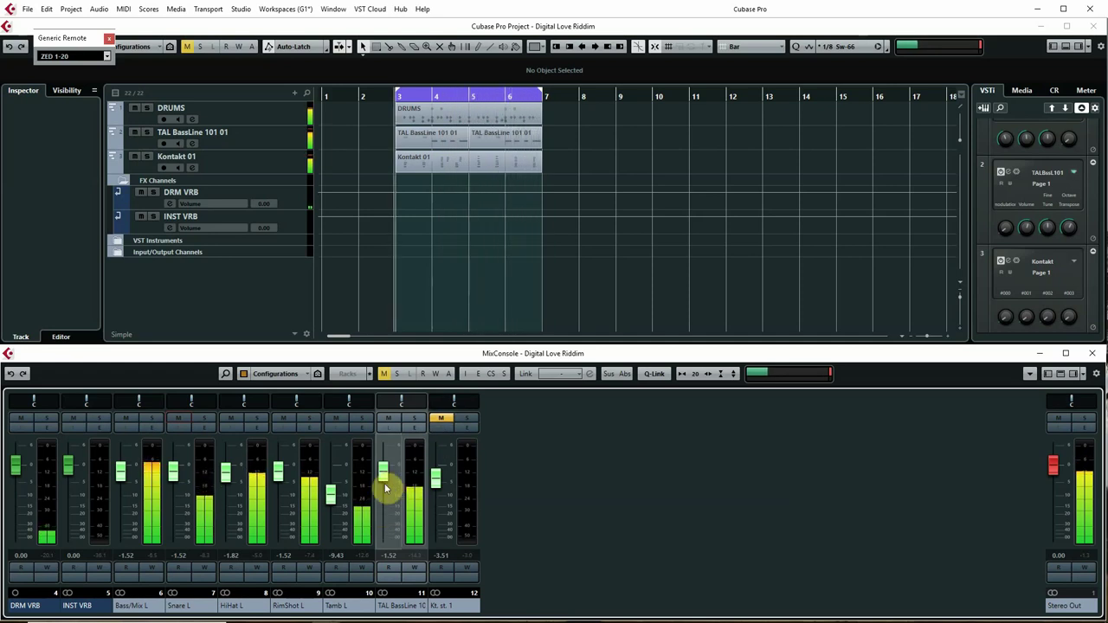
pyautogui.moveTo(385, 482); pyautogui.dragTo(382, 485)
pyautogui.scroll(1, 382, 485)
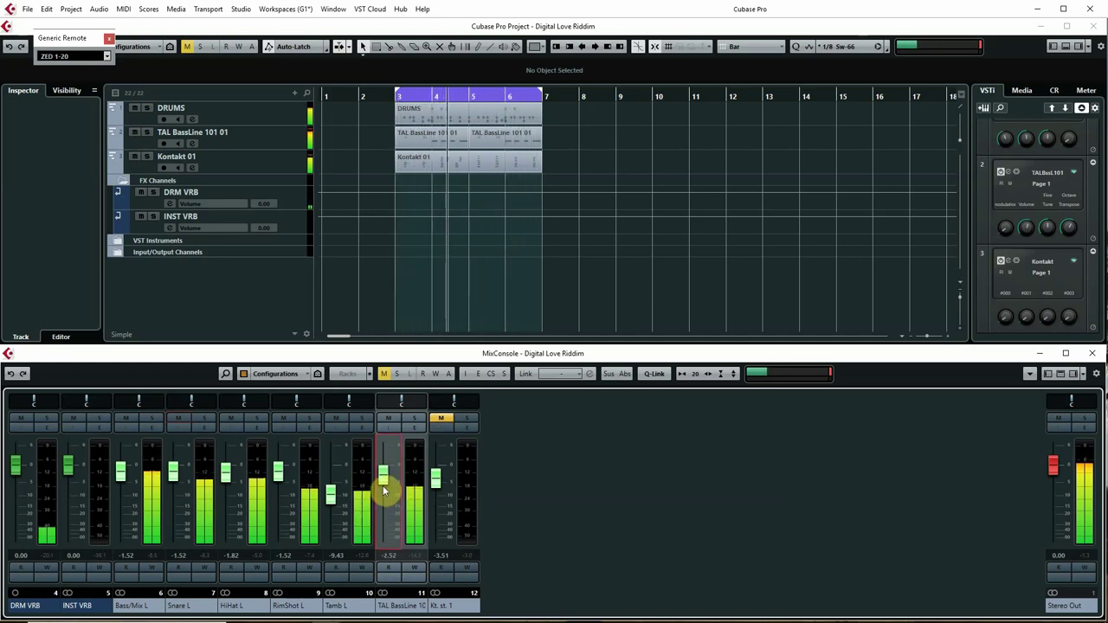
pyautogui.moveTo(383, 487); pyautogui.dragTo(383, 487)
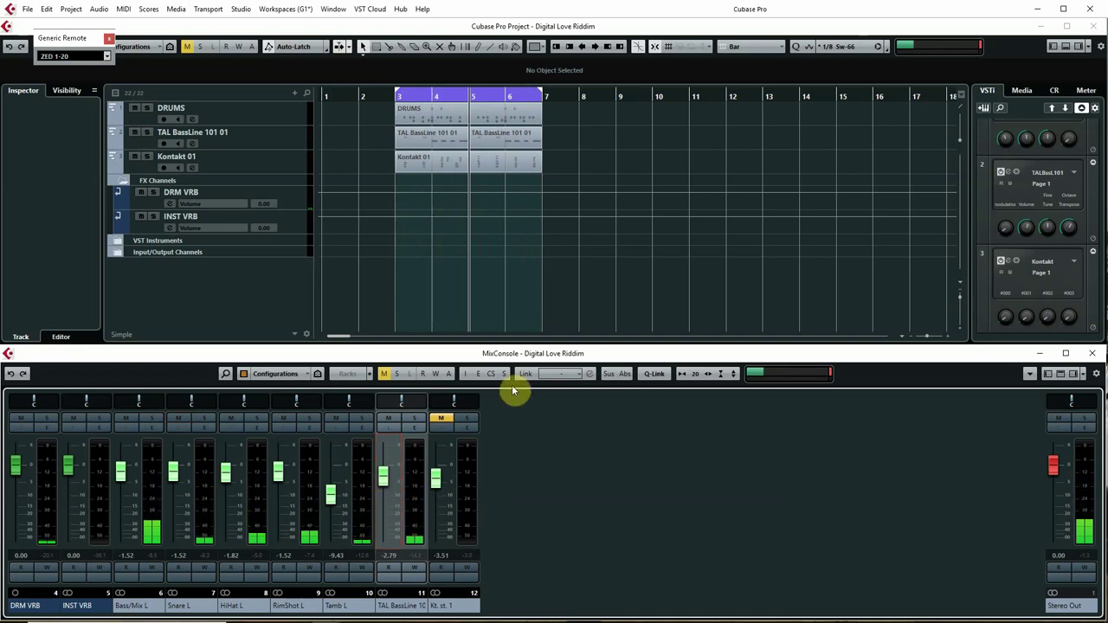
# Return to the loop start, unmute Kt. st. 1 and play the loop.
pyautogui.press('KP_1')
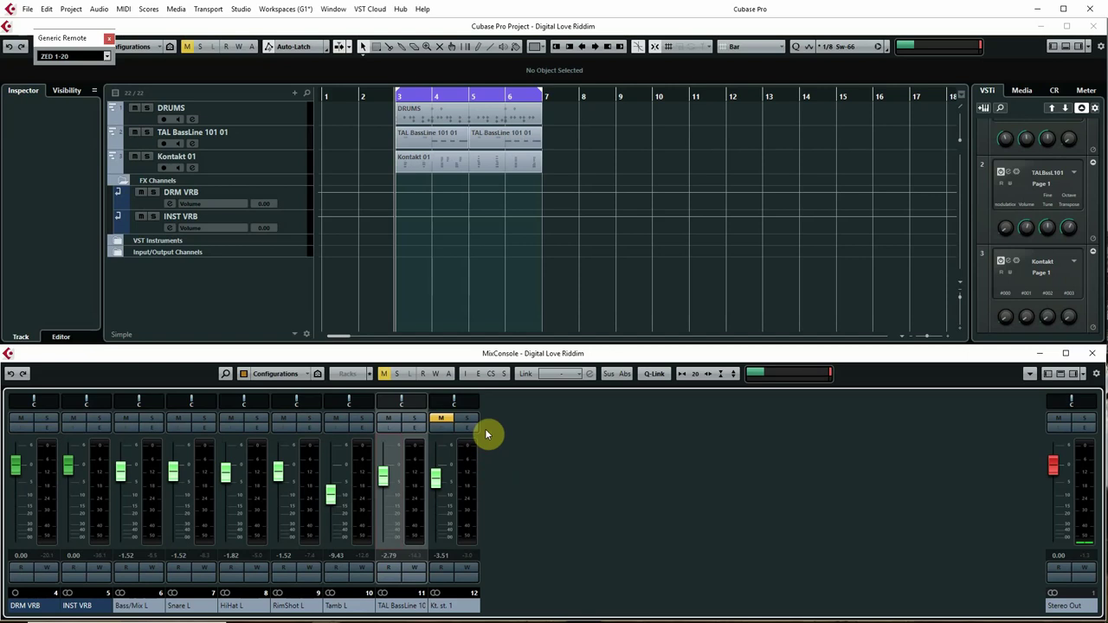
pyautogui.click(437, 418)
pyautogui.press('space')
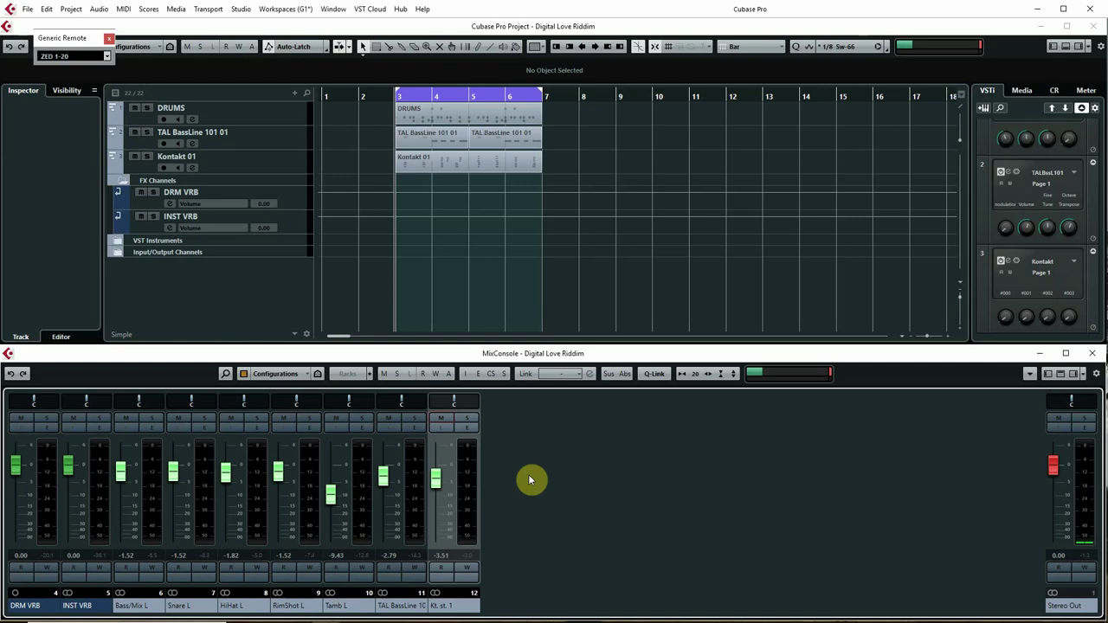
# In the full MixConsole workspace, bypass the Console 1 inserts on all channels from Bass/Mix L to Kt. st. 1 and play the loop.
pyautogui.press('alt+KP_2')
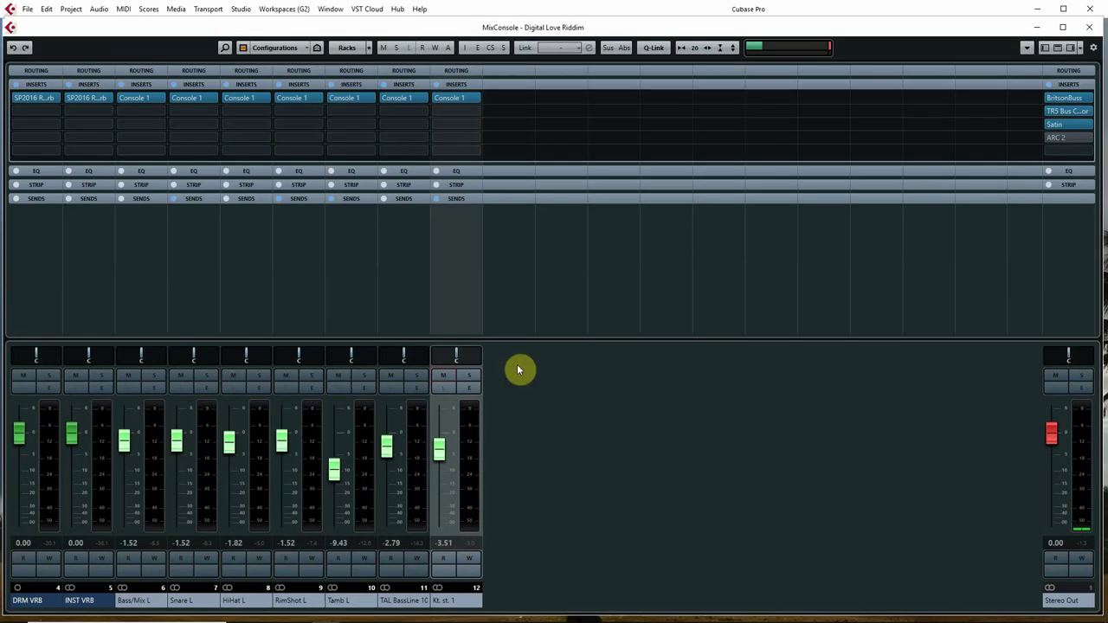
pyautogui.click(136, 599)
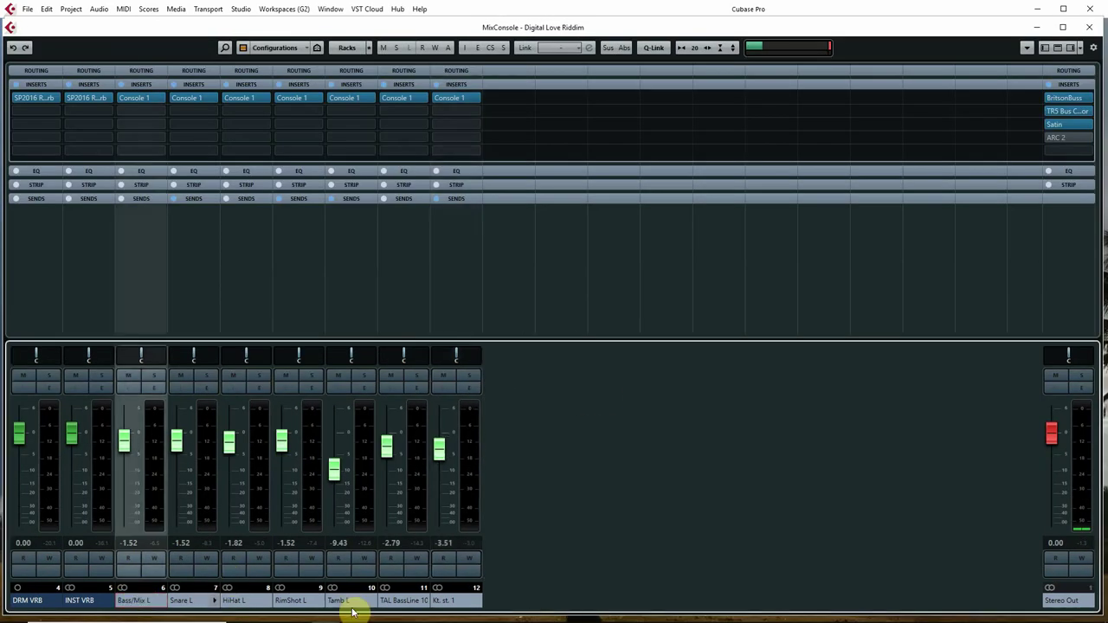
pyautogui.keyDown('shift'); pyautogui.click(442, 599); pyautogui.keyUp('shift')
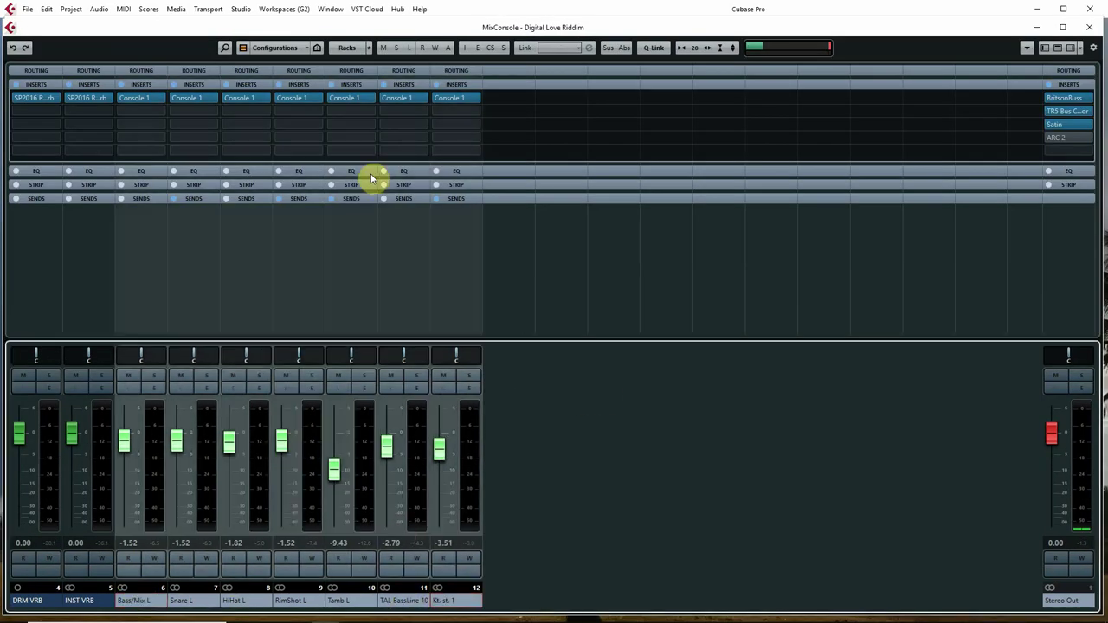
pyautogui.keyDown('shift'); pyautogui.click(387, 97); pyautogui.keyUp('shift')
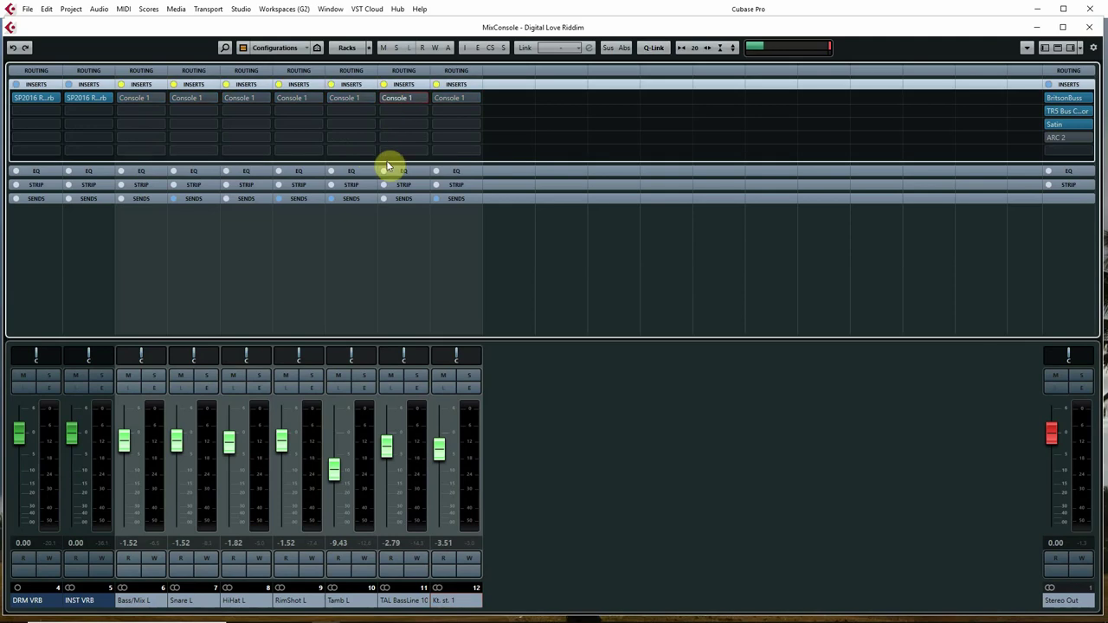
pyautogui.press('space')
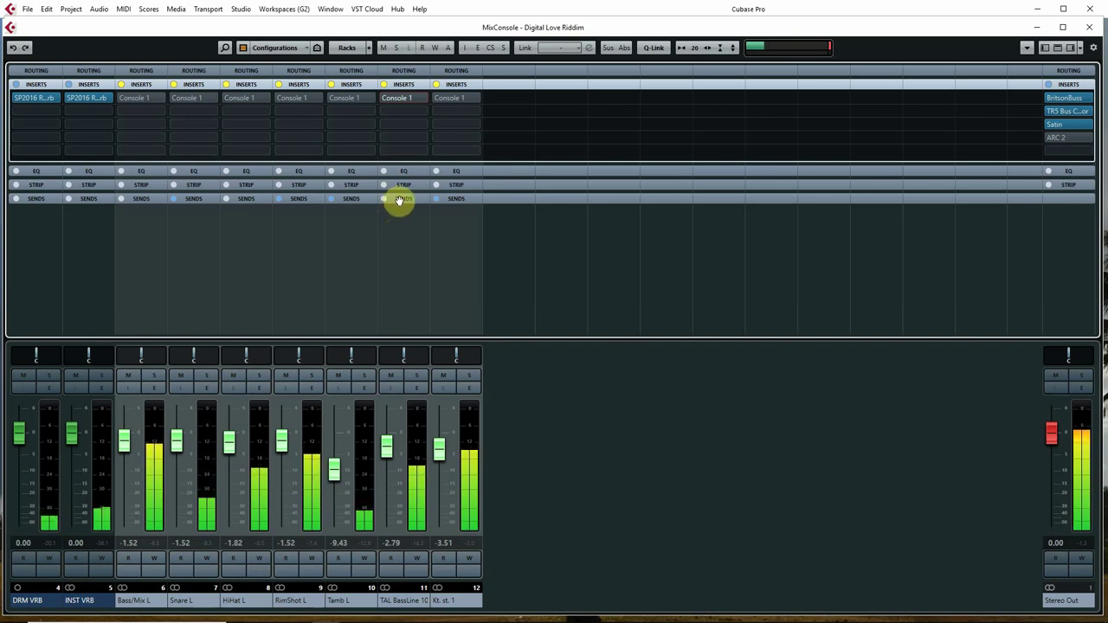
# Re-enable the Console 1 inserts on all channels from Bass/Mix L to Kt. st. 1 and raise the Kt. st. 1 fader to -3.18.
pyautogui.keyDown('alt'); pyautogui.keyDown('shift'); pyautogui.click(385, 102); pyautogui.keyUp('shift'); pyautogui.keyUp('alt')
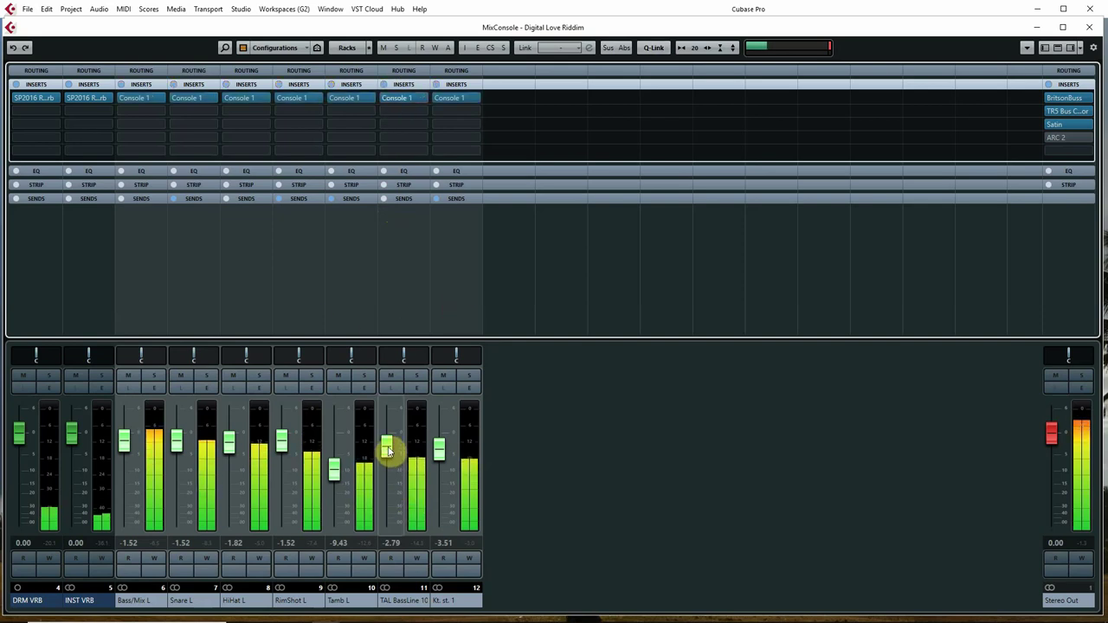
pyautogui.click(439, 456)
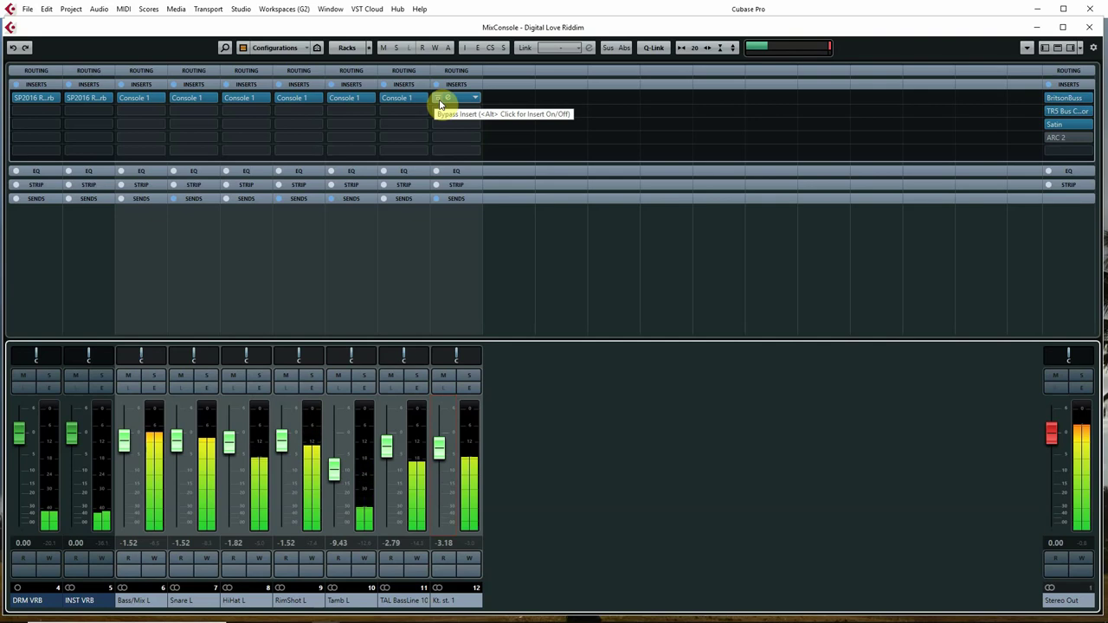
# Compare the loop with all Console 1 inserts bypassed and re-enabled, and lower the Bass/Mix L fader to -3.18.
pyautogui.click(438, 99)
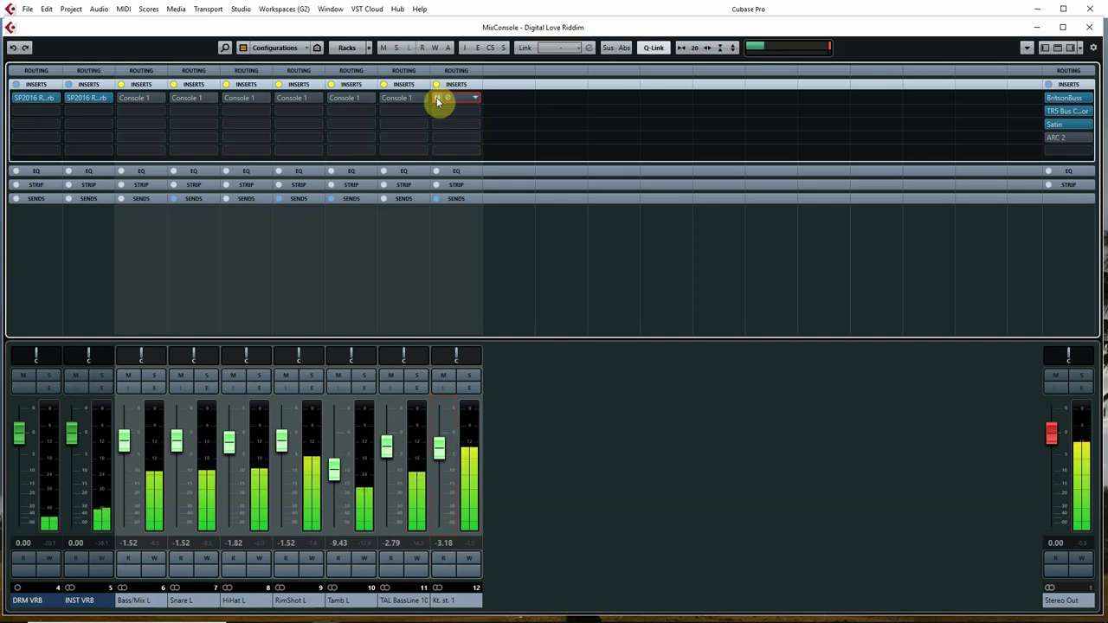
pyautogui.click(438, 99)
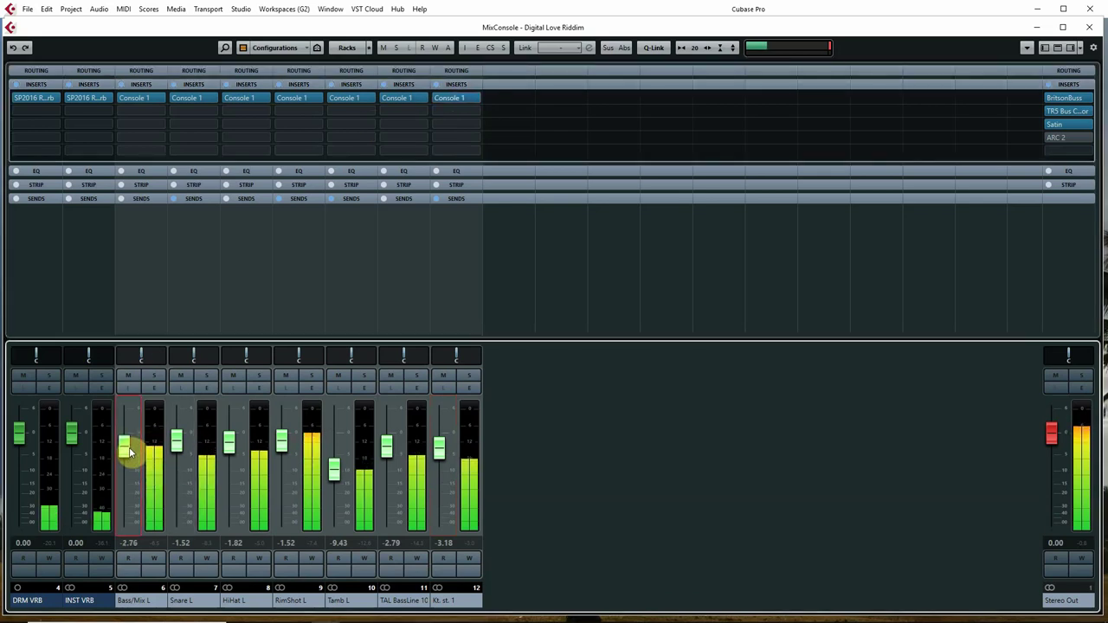
pyautogui.moveTo(130, 452); pyautogui.dragTo(131, 453)
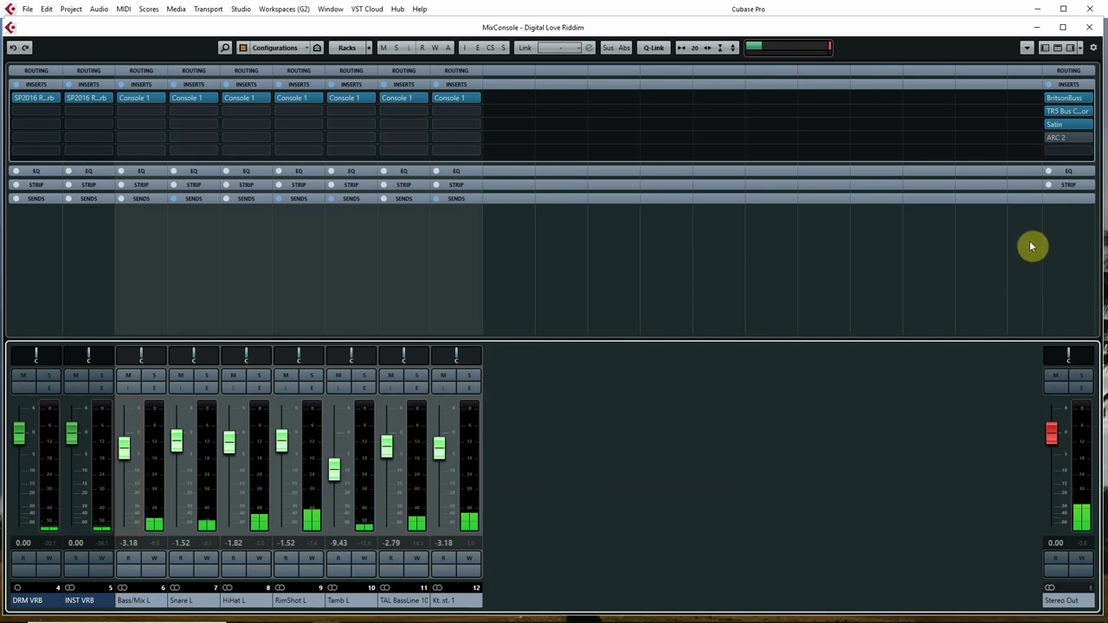
# Inspect BritsonBuss on Stereo Out and set the threshold of the TR5 Bus Compressor to 3.7 dB.
pyautogui.click(1062, 101)
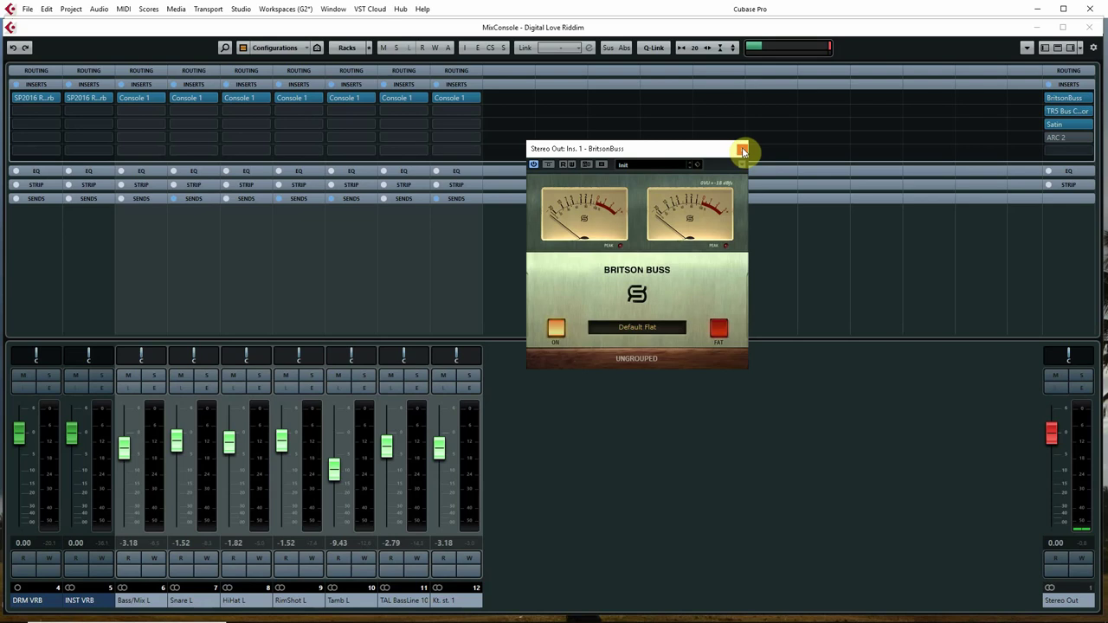
pyautogui.click(1057, 109)
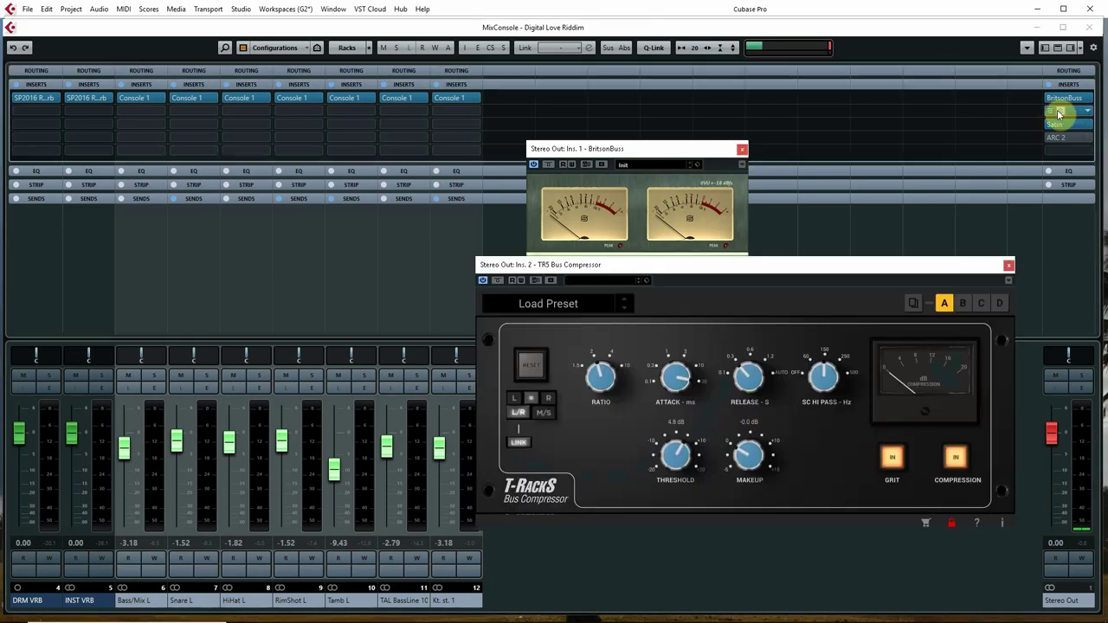
pyautogui.click(741, 149)
pyautogui.moveTo(781, 265); pyautogui.dragTo(700, 197)
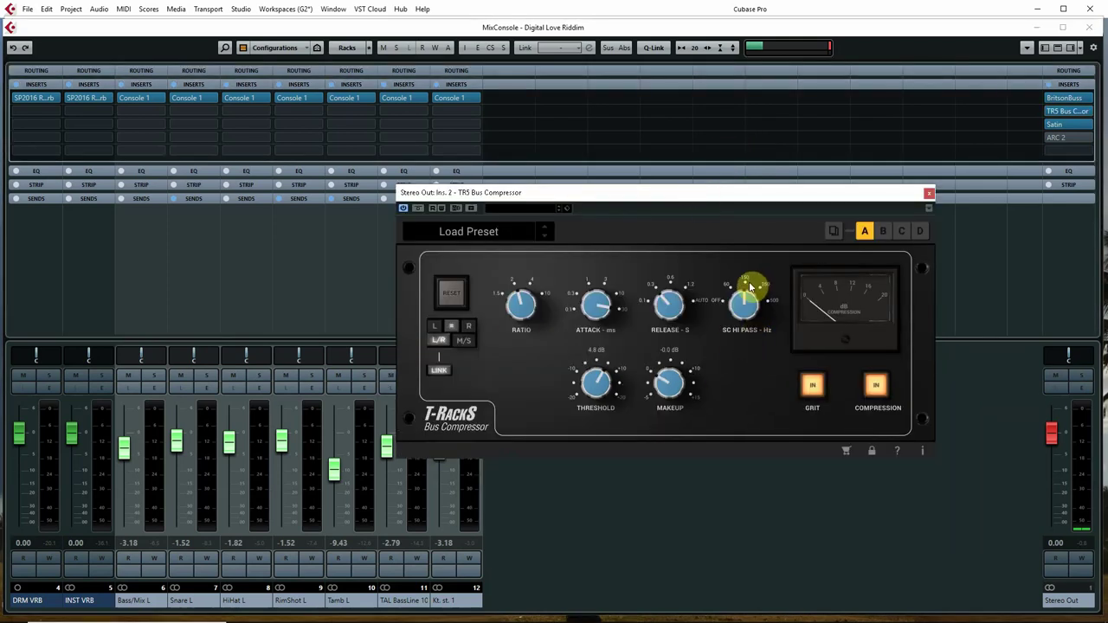
pyautogui.moveTo(745, 294); pyautogui.dragTo(751, 293)
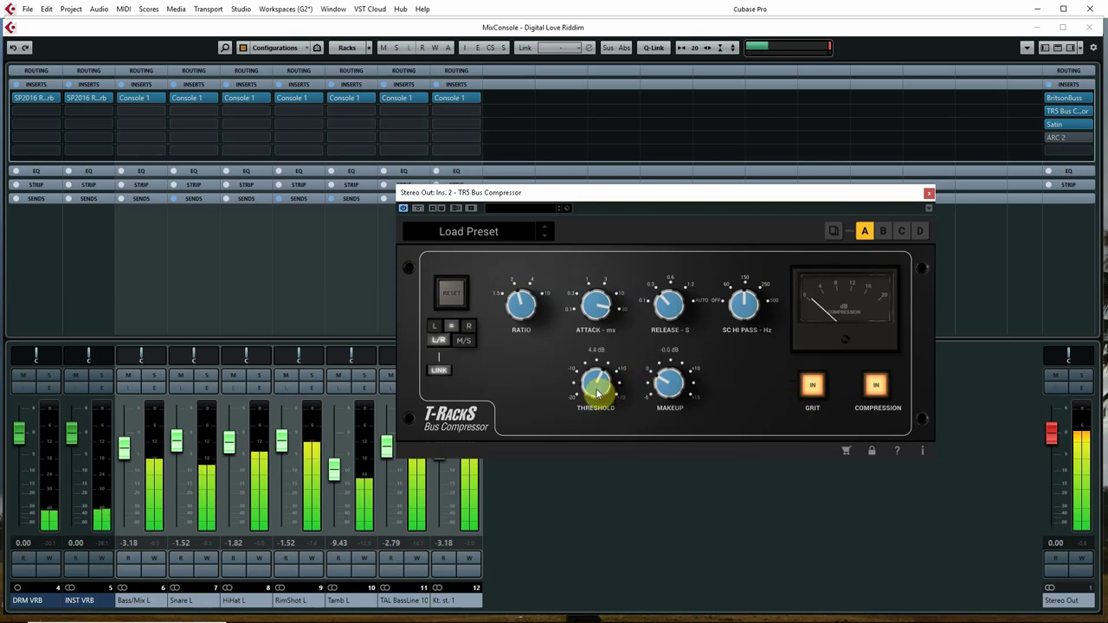
pyautogui.moveTo(596, 393); pyautogui.dragTo(597, 396)
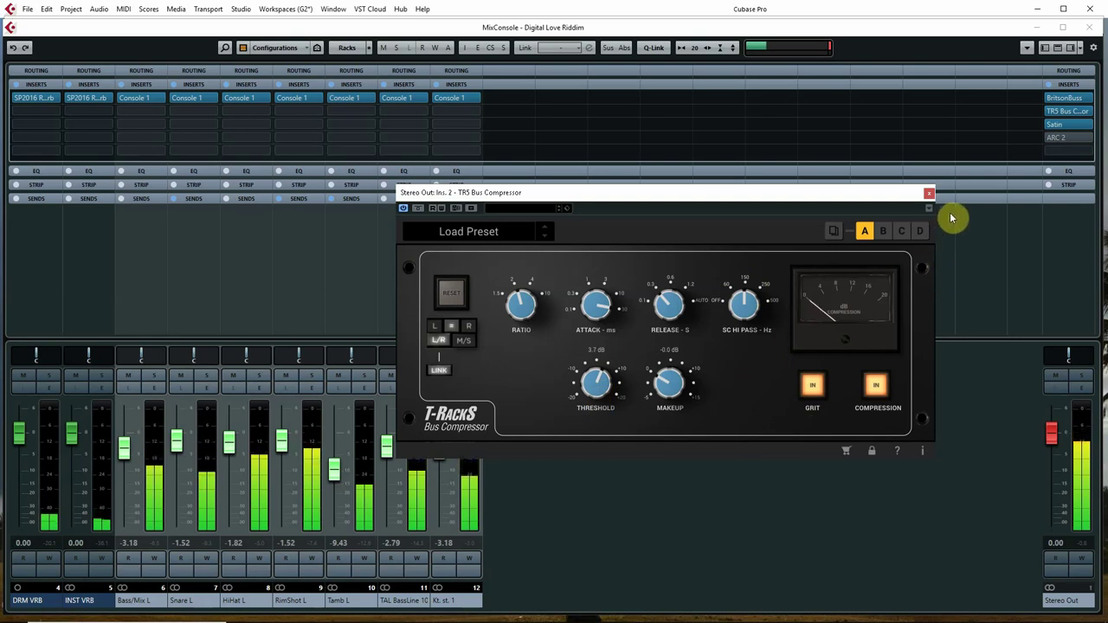
# Open Satin on Stereo Out and set its input gain to -1.47 dB while bypassing and re-enabling the output inserts.
pyautogui.click(1059, 126)
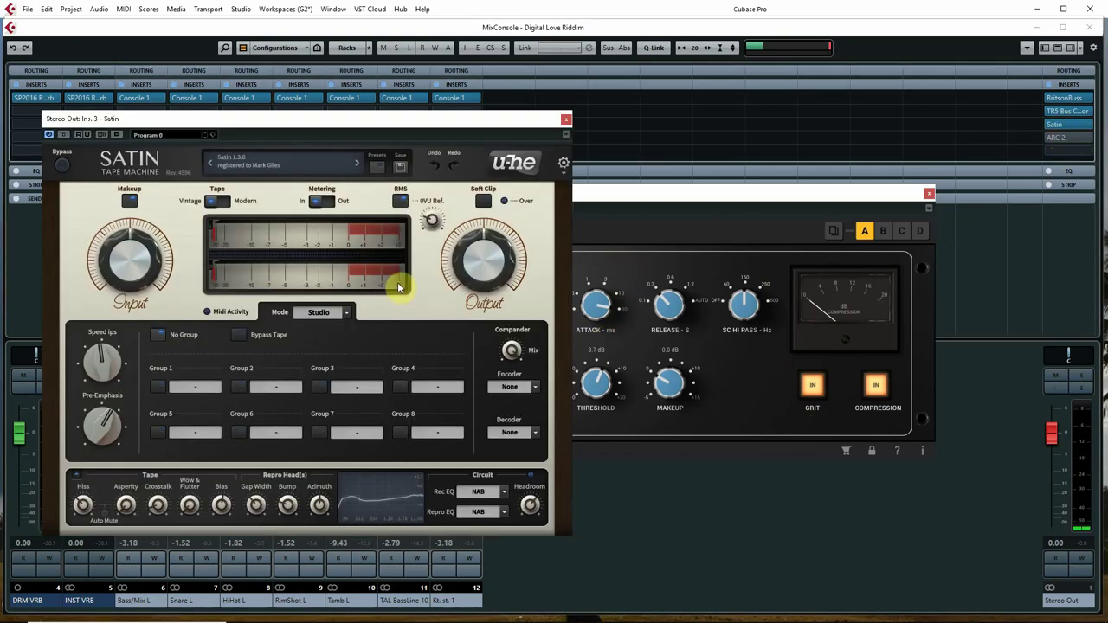
pyautogui.moveTo(452, 122); pyautogui.dragTo(645, 126)
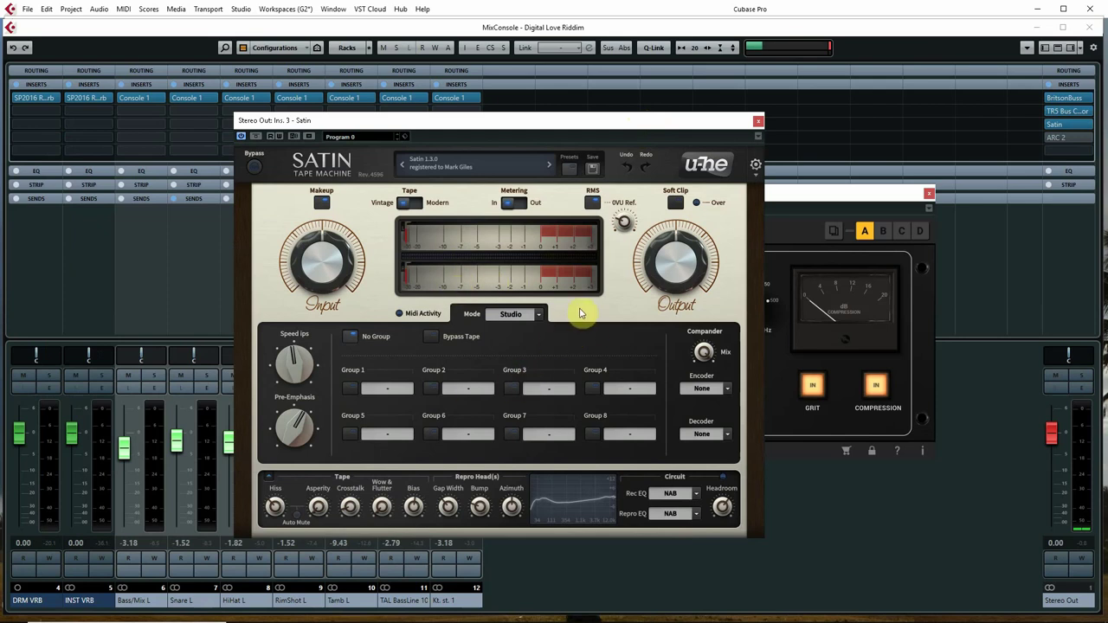
pyautogui.click(1050, 124)
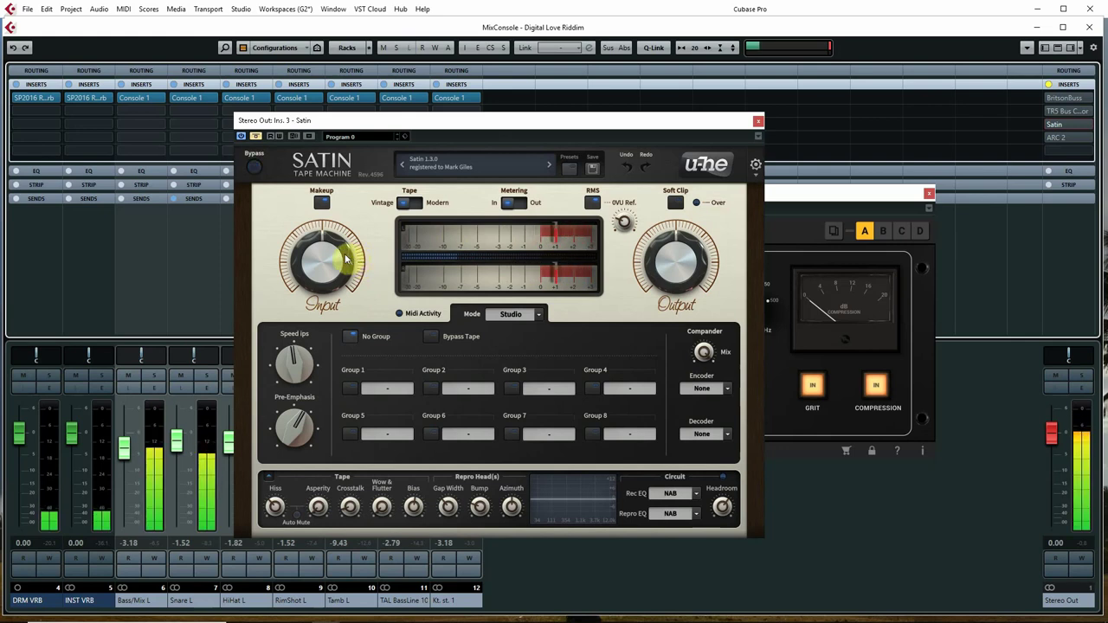
pyautogui.moveTo(318, 268); pyautogui.dragTo(318, 277)
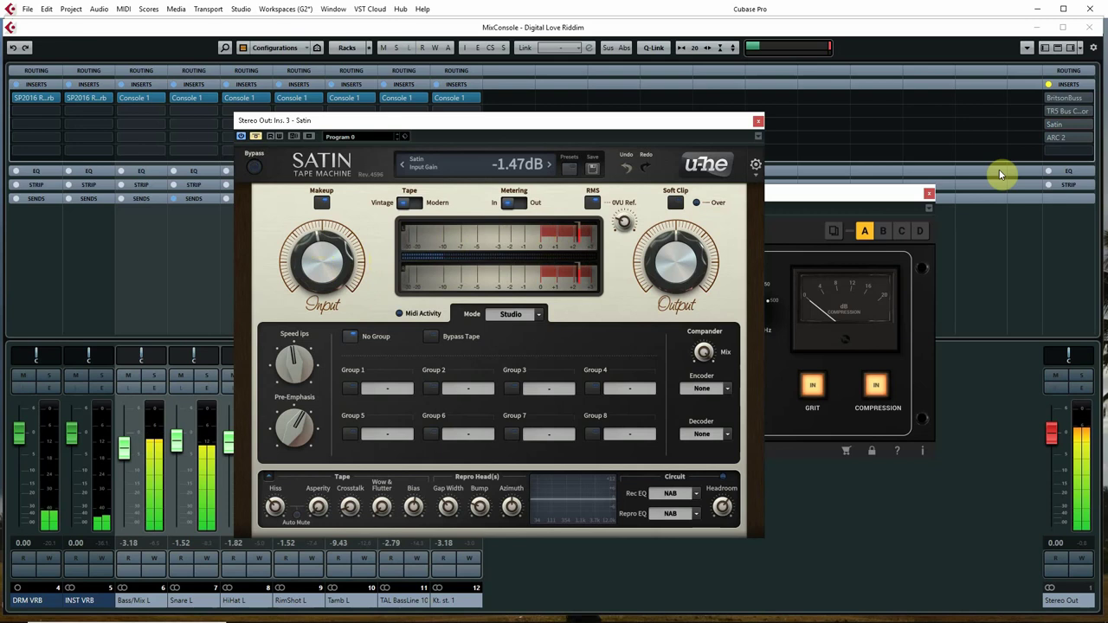
pyautogui.click(1049, 124)
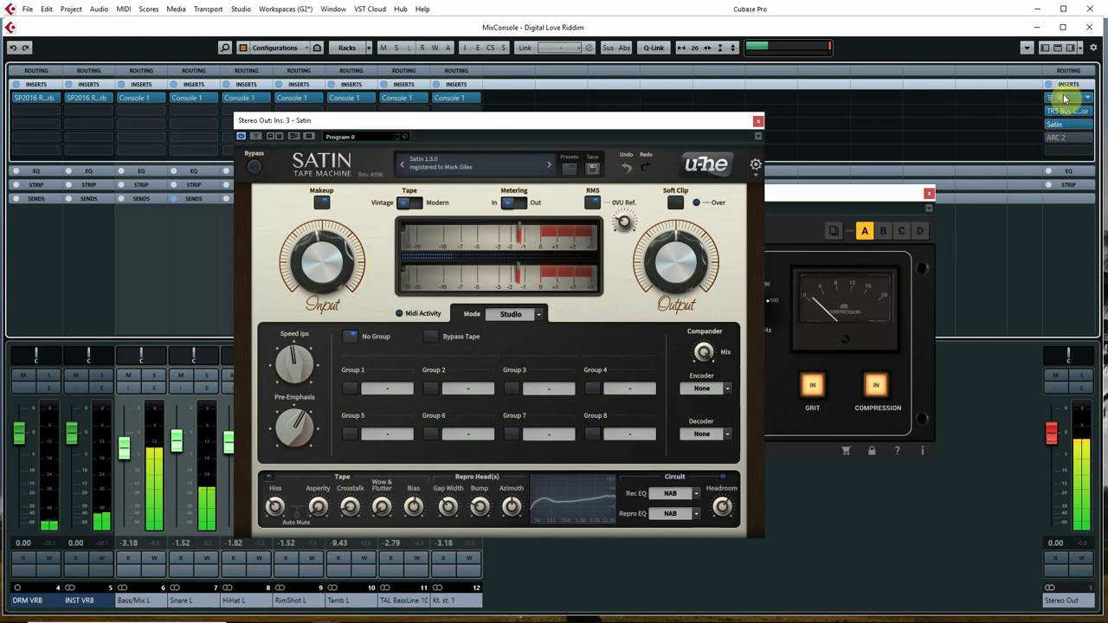
# Check the BritsonBuss level meters during playback and close the BritsonBuss, Satin and TR5 Bus Compressor windows.
pyautogui.doubleClick(1064, 99)
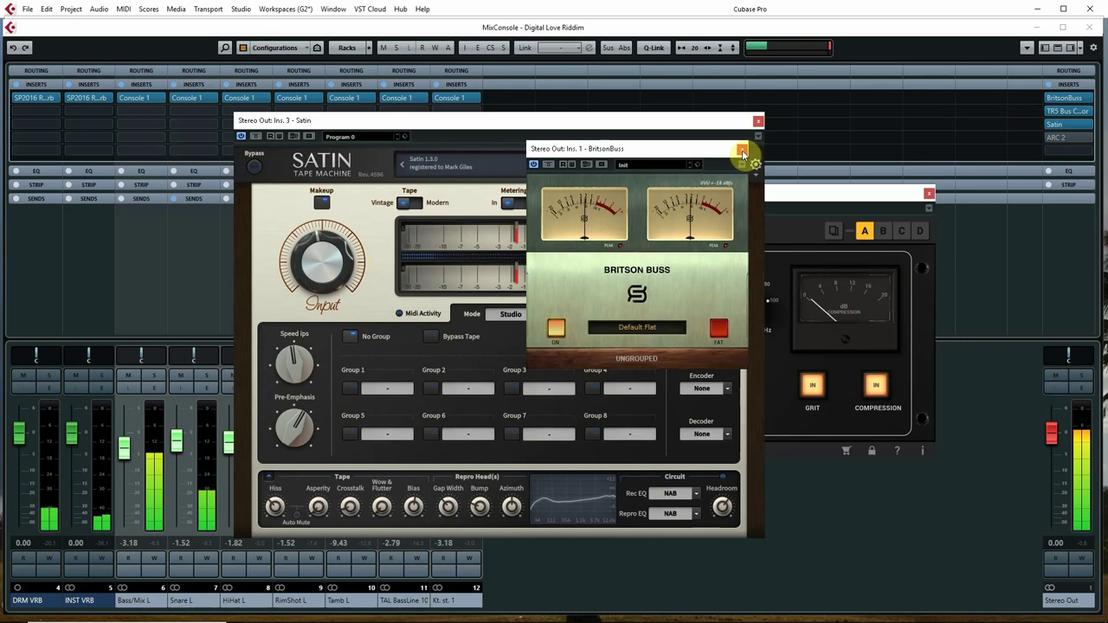
pyautogui.click(741, 151)
pyautogui.click(757, 121)
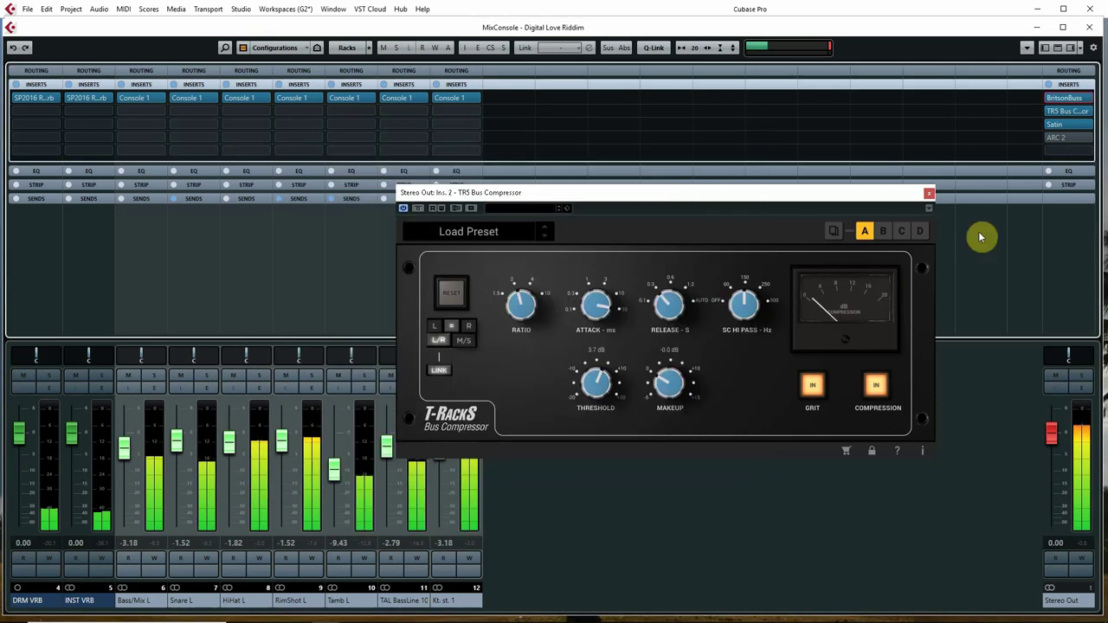
pyautogui.click(930, 195)
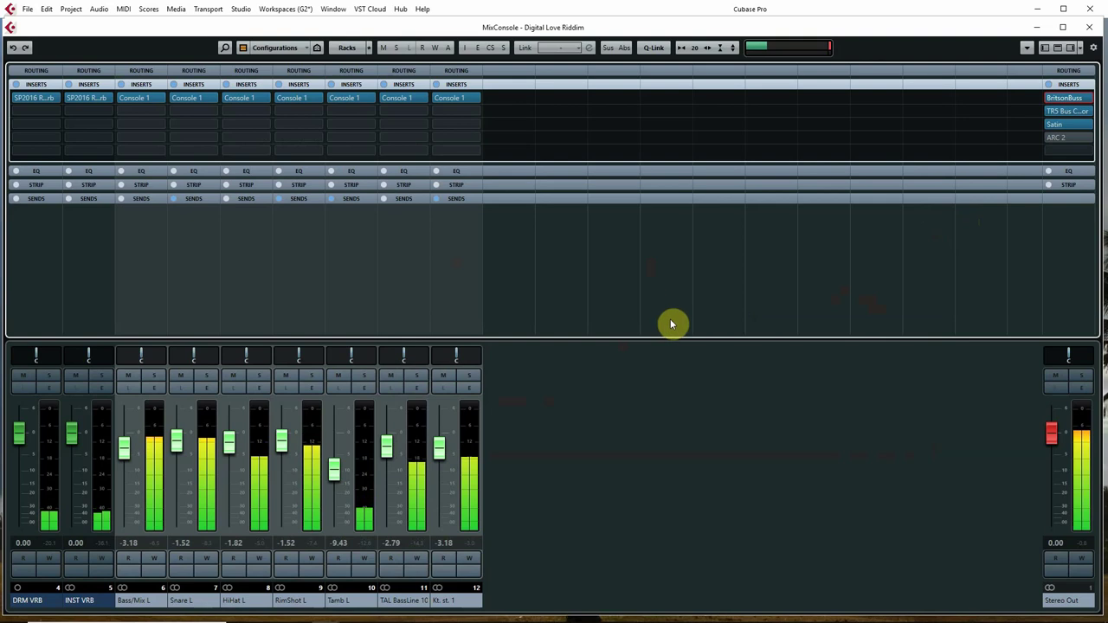
# Compare the mix with BritsonBuss, TR5 Bus Compressor and Satin bypassed and re-enabled on Stereo Out.
pyautogui.click(1049, 128)
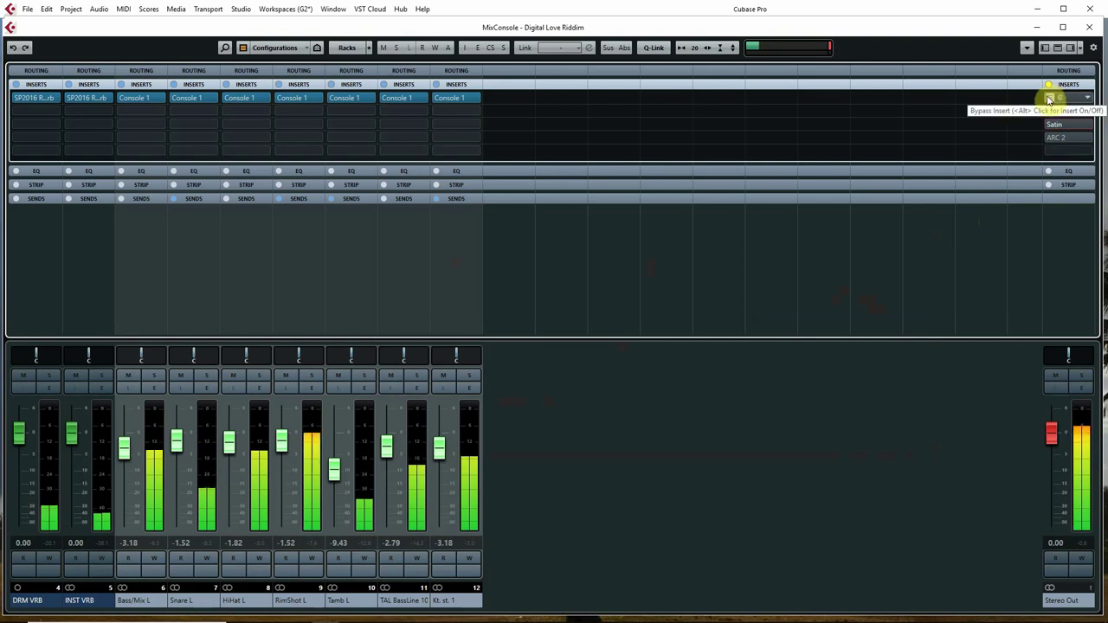
pyautogui.click(1049, 99)
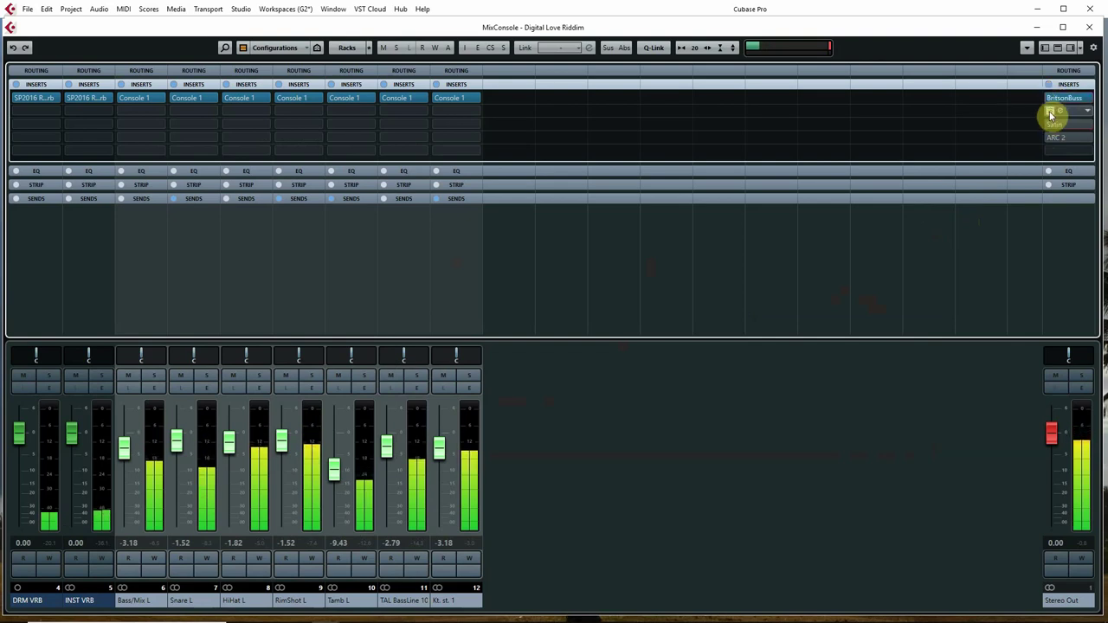
pyautogui.click(1051, 125)
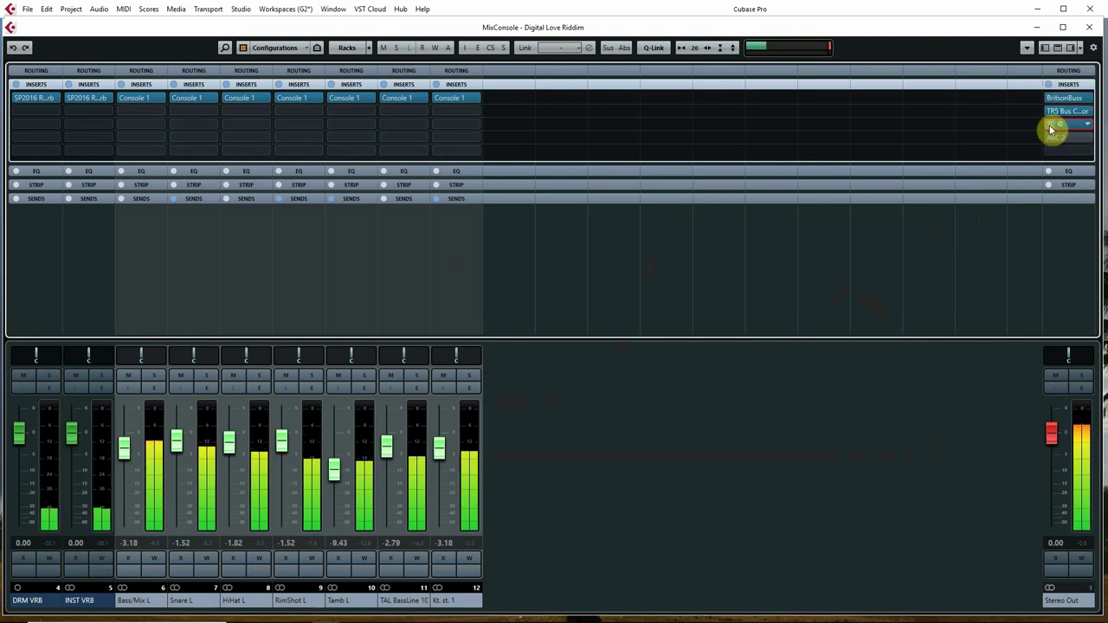
pyautogui.click(1050, 127)
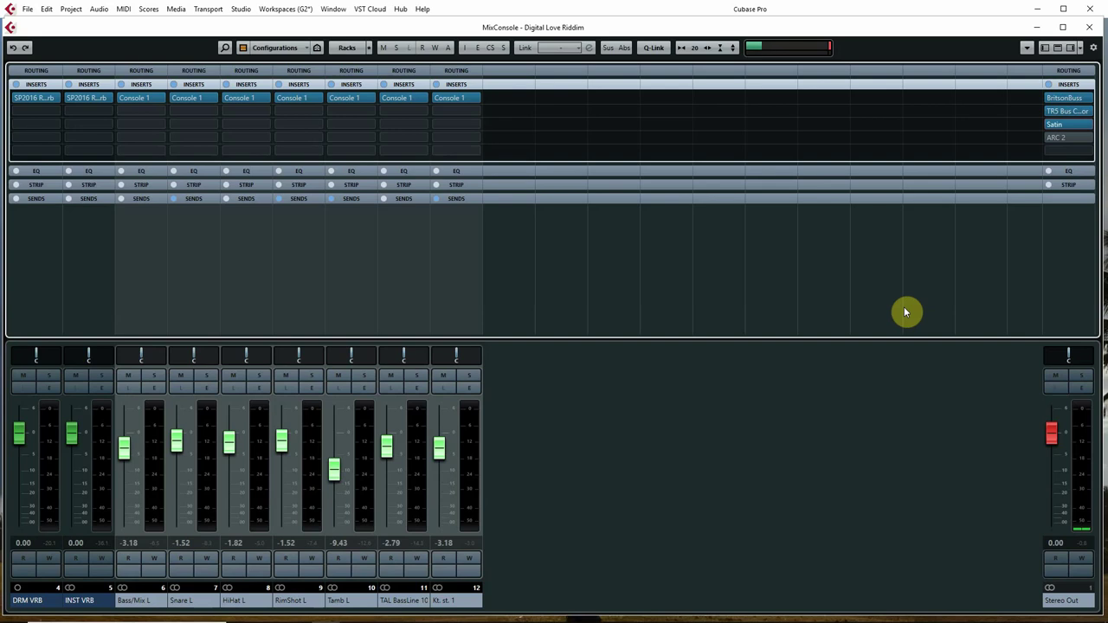
# Play the loop and switch to the workspace showing the project window above the MixConsole.
pyautogui.press('space')
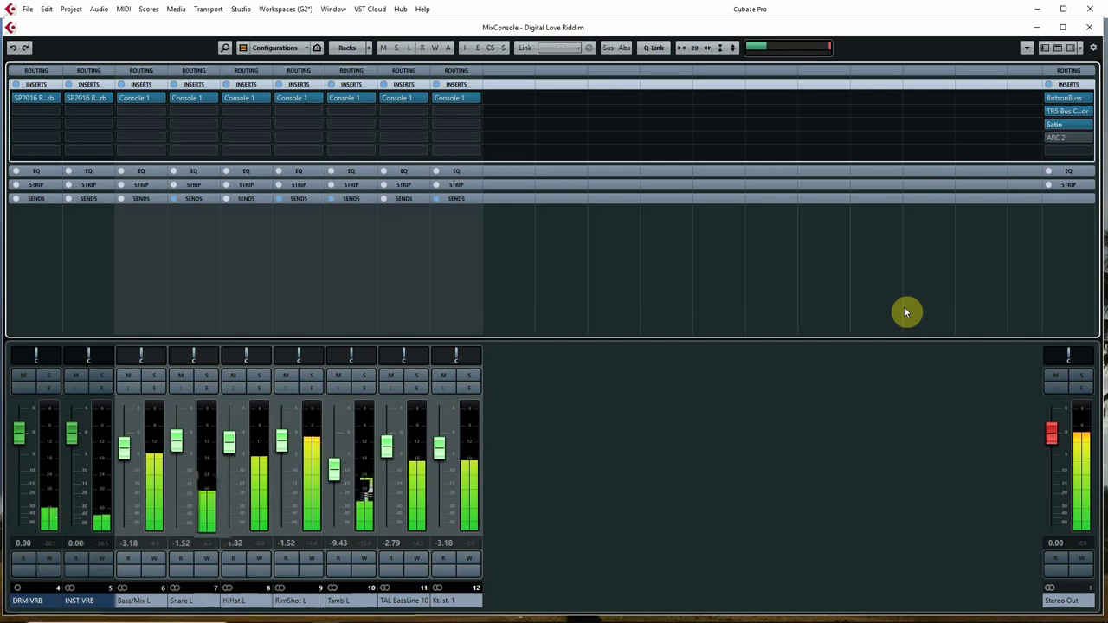
pyautogui.press('alt+KP_1')
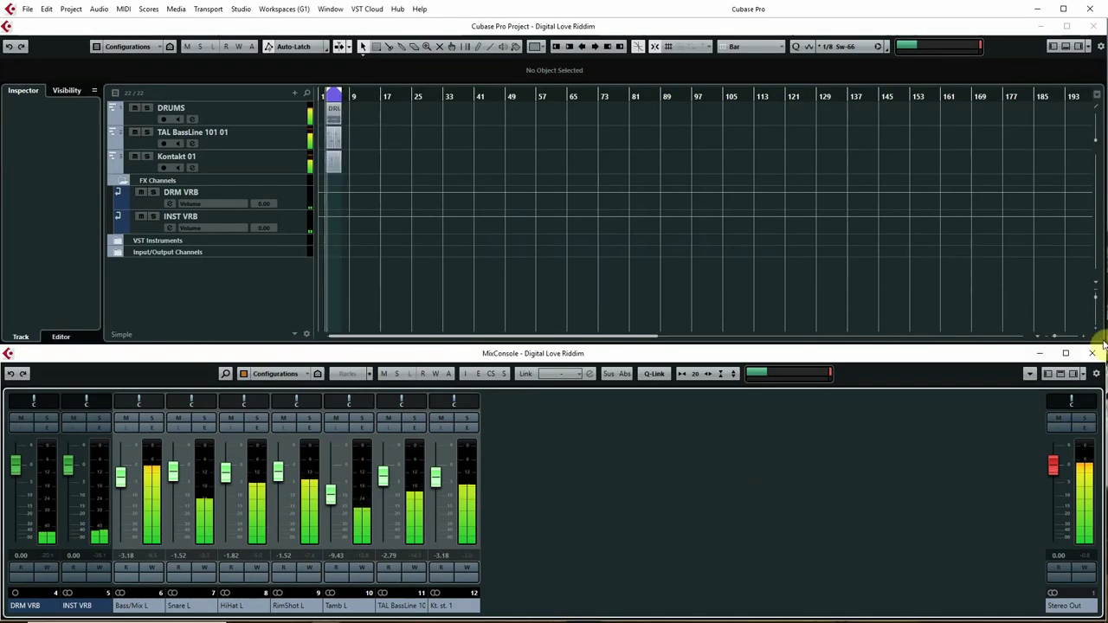